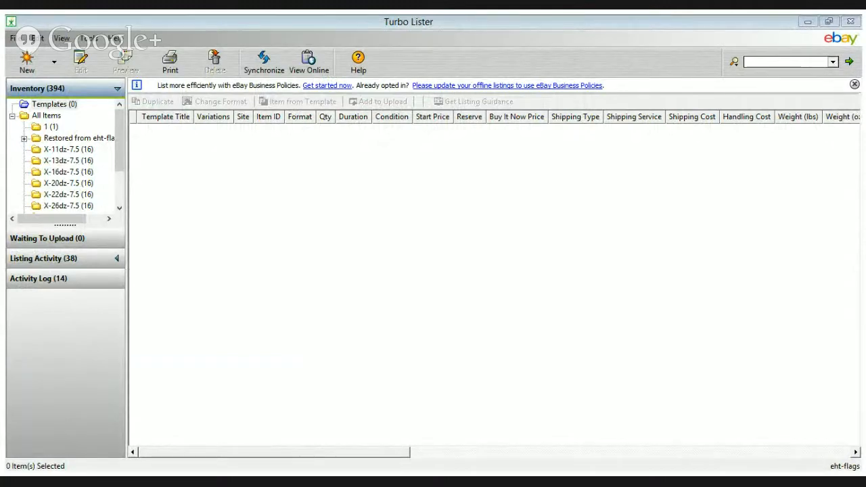
click(372, 325)
click(392, 317)
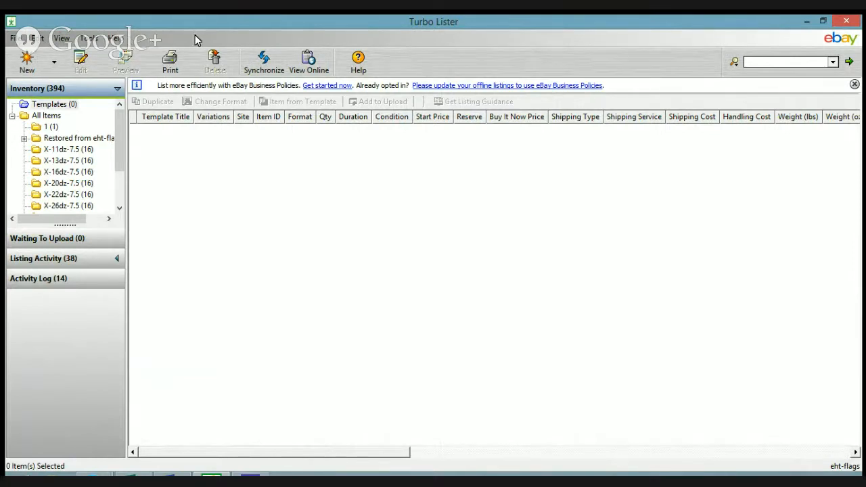
click(16, 39)
mouse_move(38, 40)
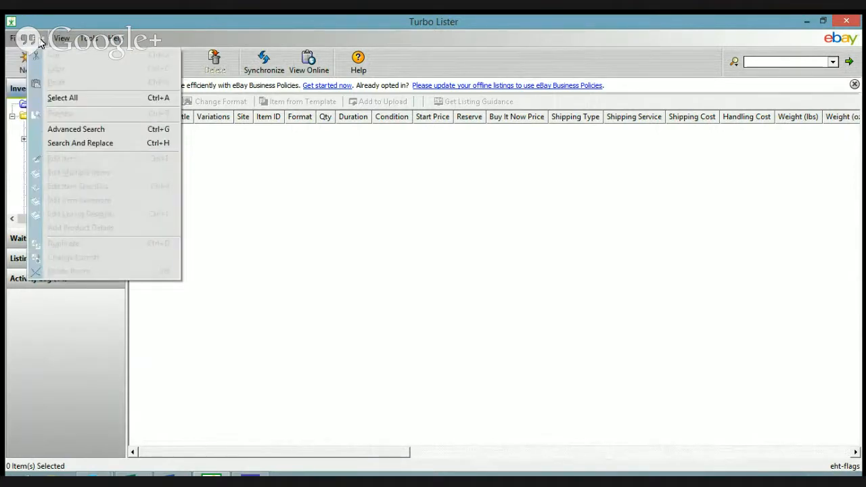
mouse_move(118, 40)
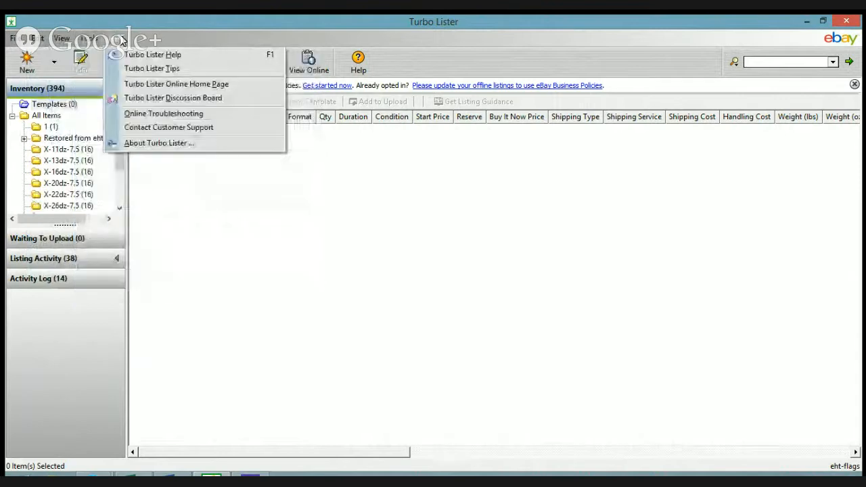
click(289, 249)
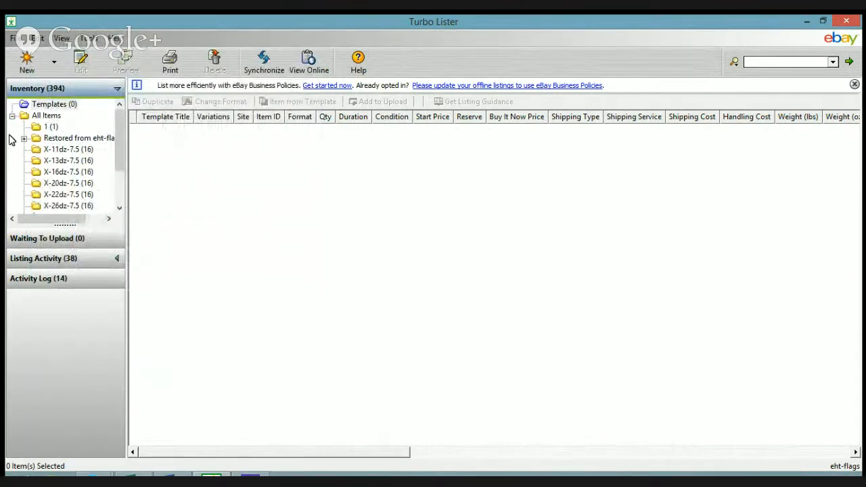
Look through the listings in inventory folders 1, X-11dz-7.5 and X-20dz-7.5 and in the restored folder
click(42, 128)
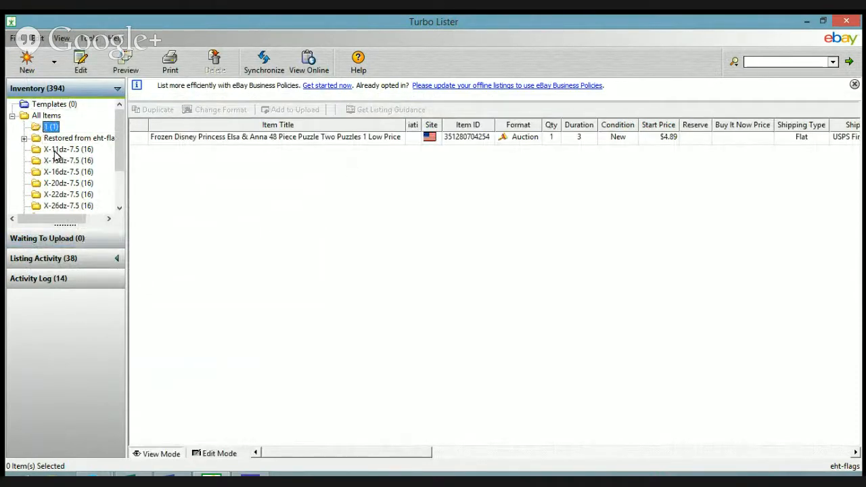
click(55, 150)
click(56, 184)
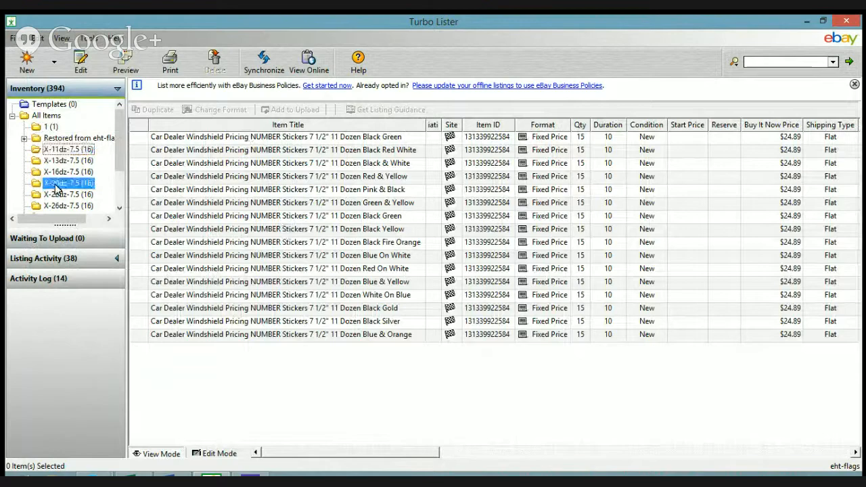
click(49, 128)
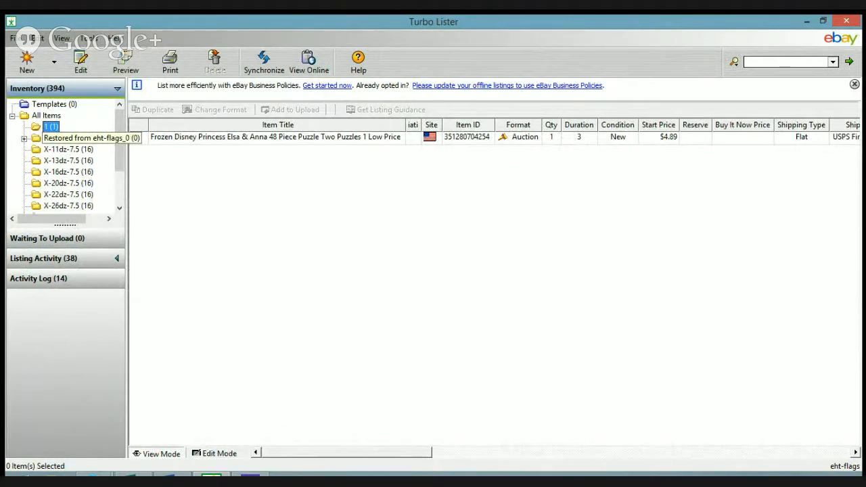
drag(121, 129, 126, 105)
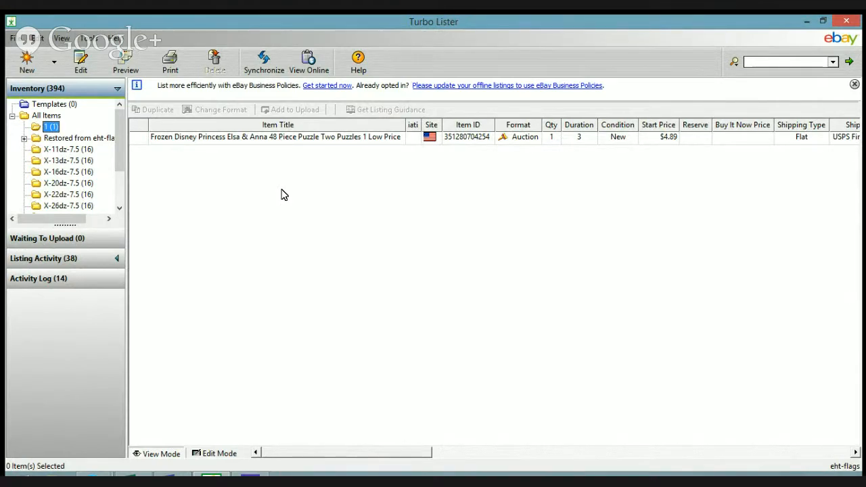
click(291, 364)
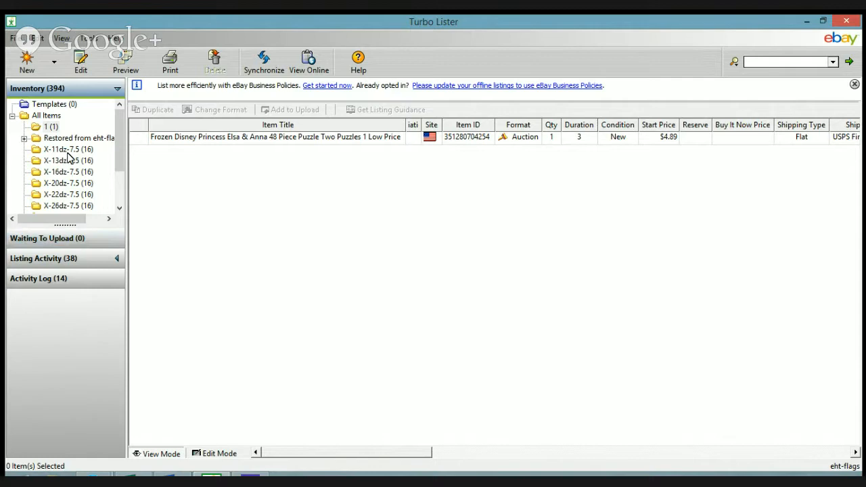
click(40, 139)
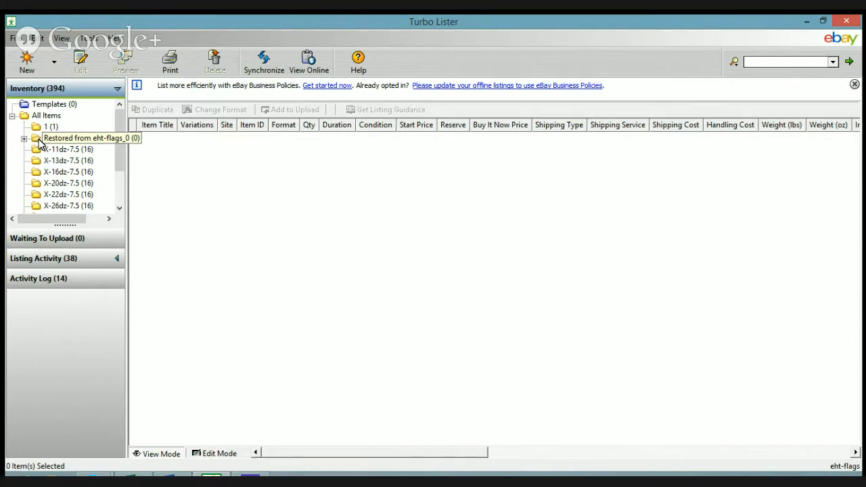
Create a top-level folder named numbers under All Items
click(28, 118)
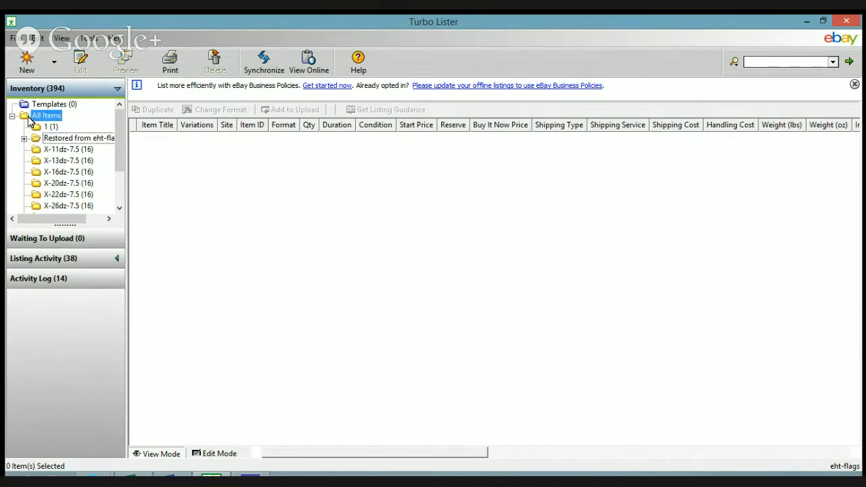
right_click(29, 117)
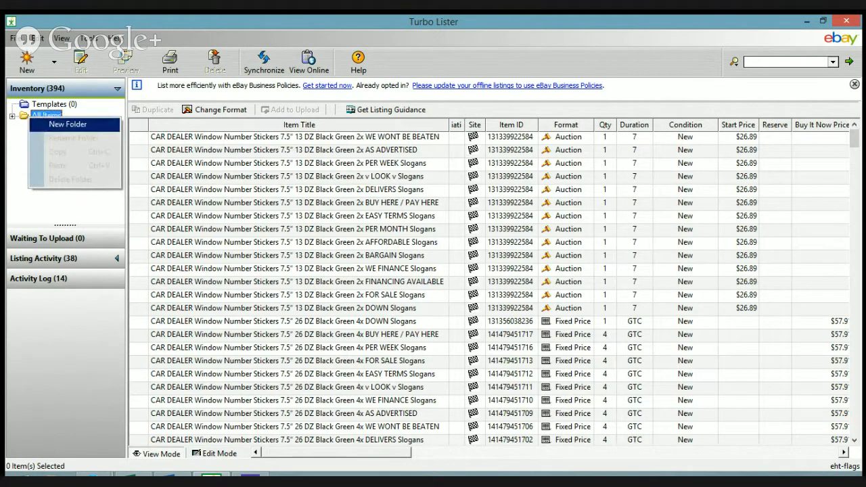
click(68, 124)
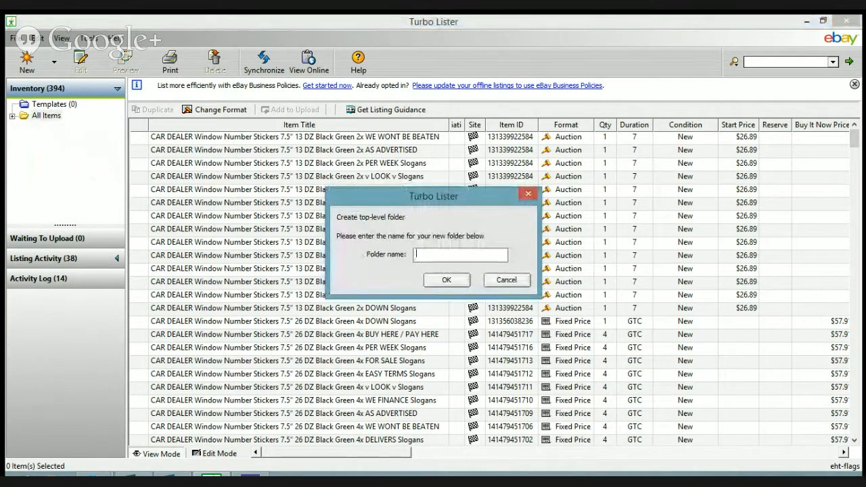
text(numbers)
key(Return)
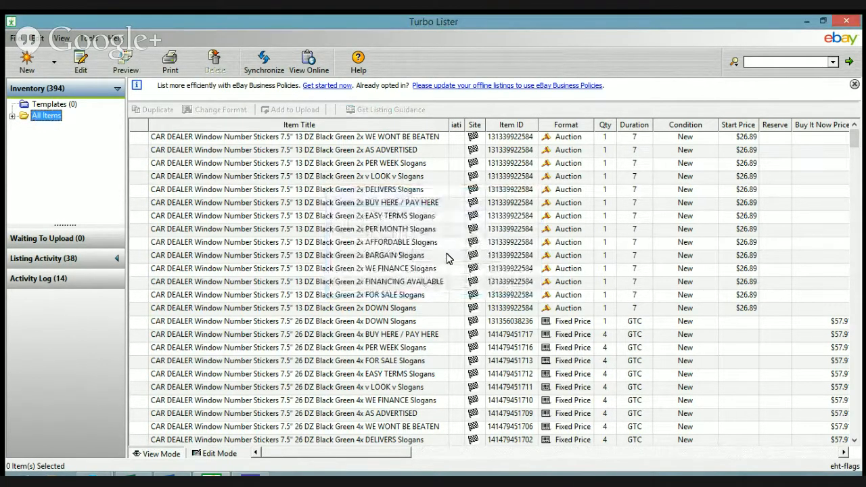
Expand All Items and move the existing inventory folders into the numbers folder
click(12, 116)
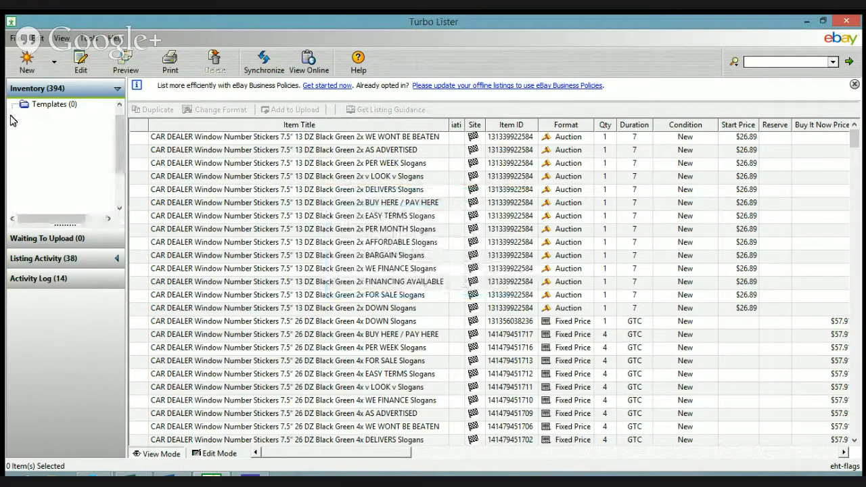
mouse_move(38, 142)
mouse_down()
mouse_move(52, 127)
mouse_move(38, 148)
mouse_move(38, 134)
mouse_up()
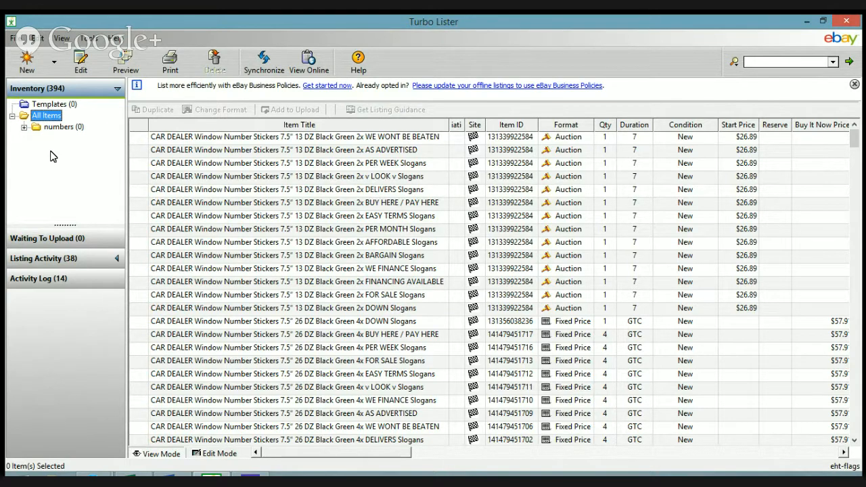
Back up the database to a file named live-show.tlb
click(15, 39)
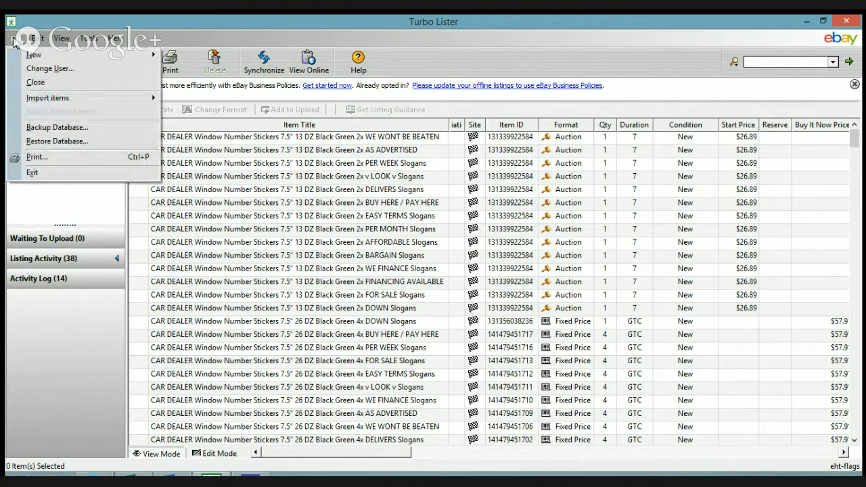
mouse_move(47, 98)
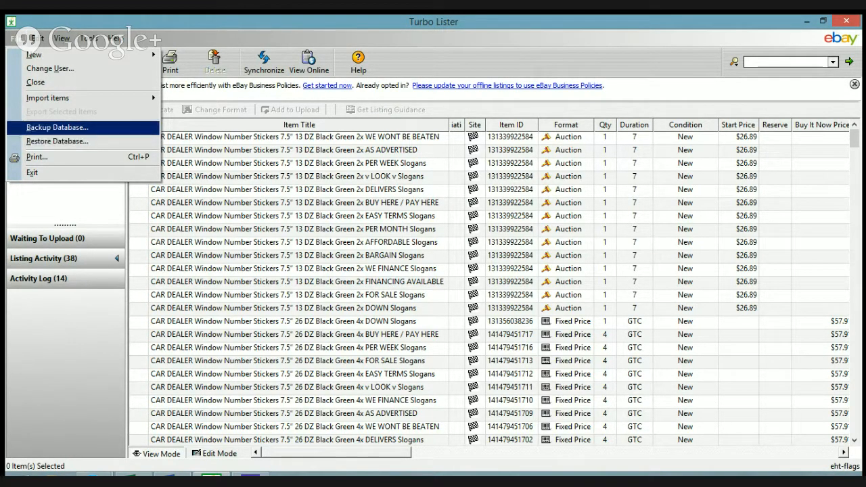
click(85, 129)
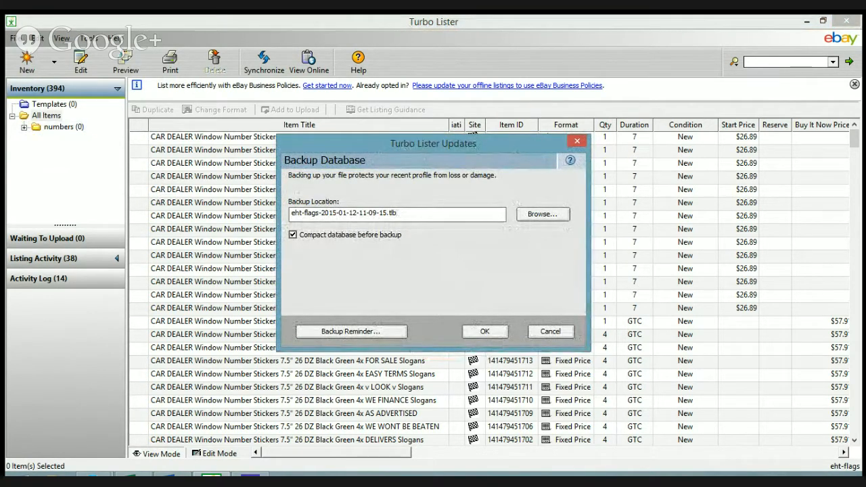
drag(329, 213, 254, 216)
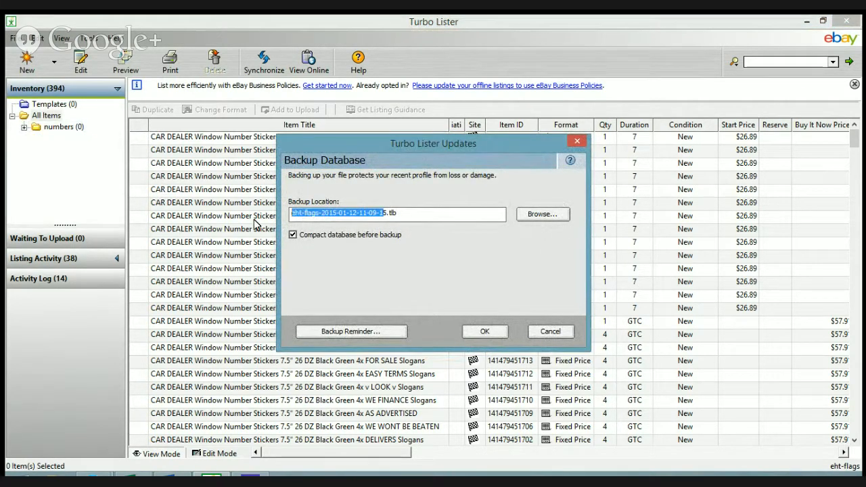
key(BackSpace)
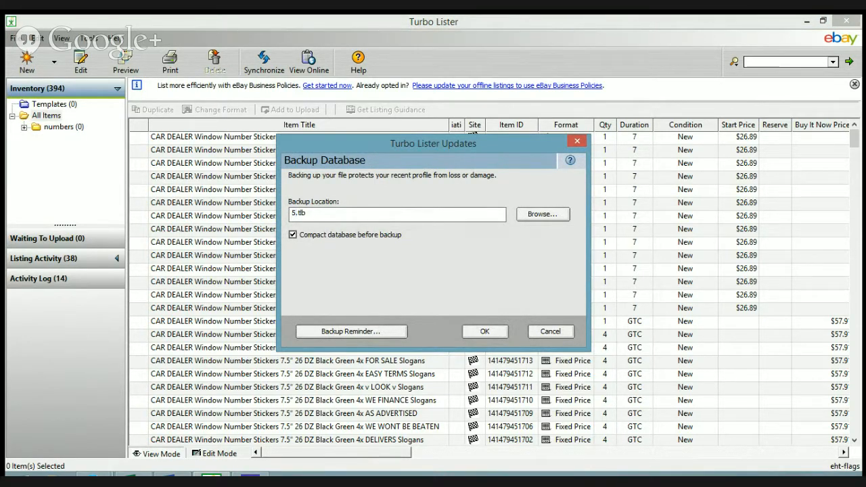
key(Delete)
text(live)
key(BackSpace)
text(-show)
key(Tab)
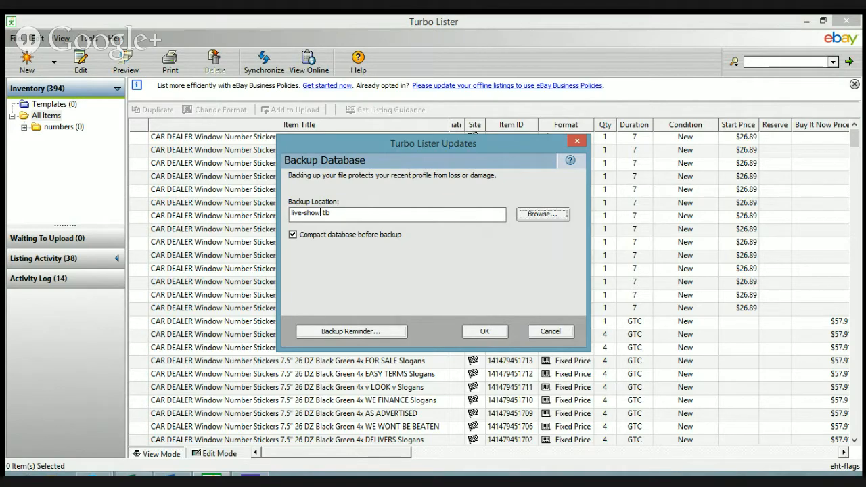
click(485, 332)
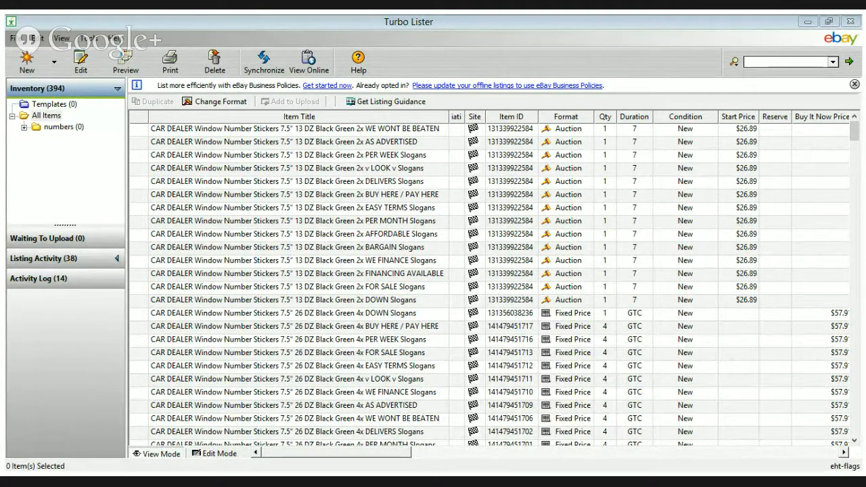
key(alt+Tab)
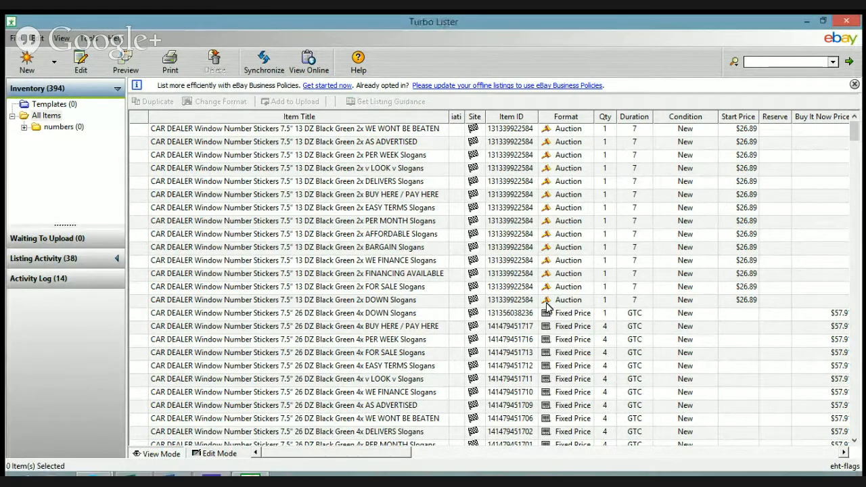
click(35, 130)
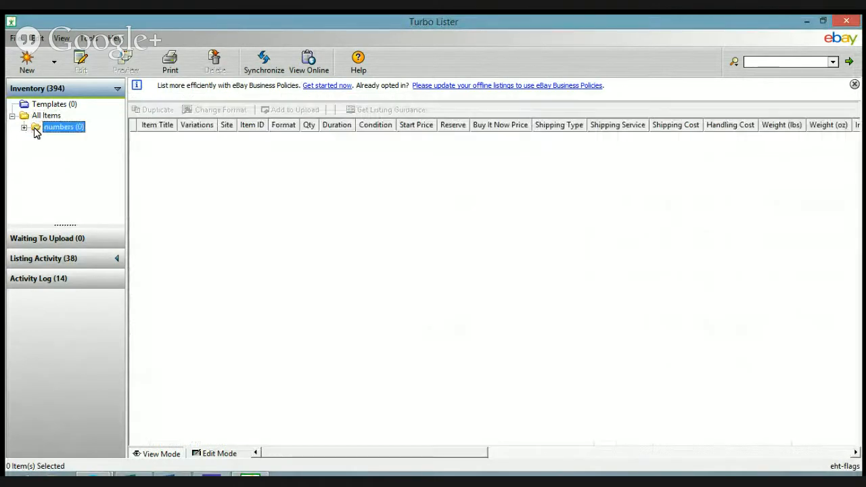
right_click(36, 130)
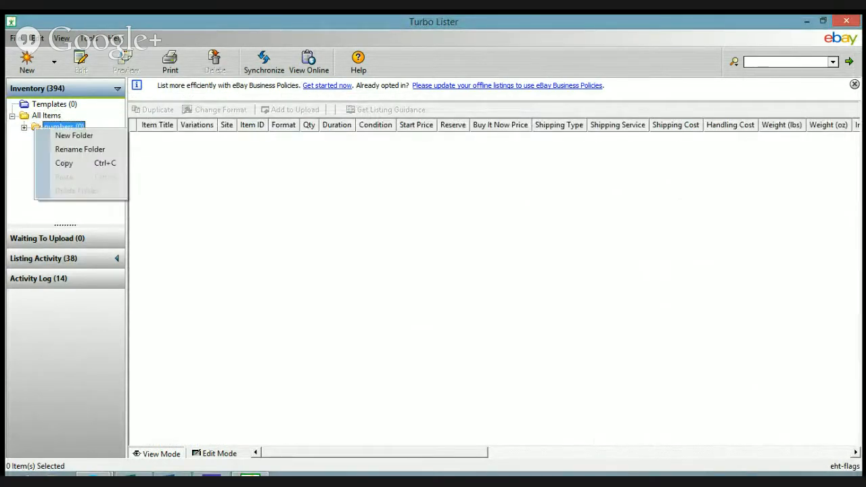
click(27, 128)
Create a second top-level folder named 1 under All Items
right_click(28, 116)
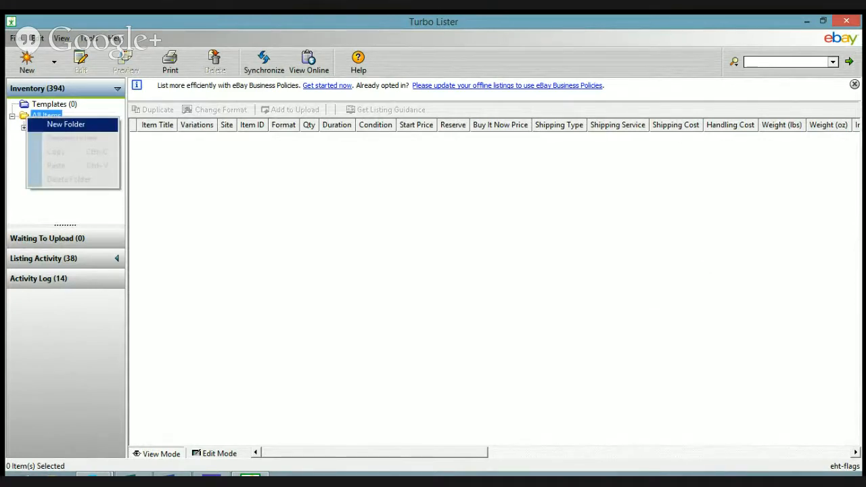
click(66, 123)
text(1)
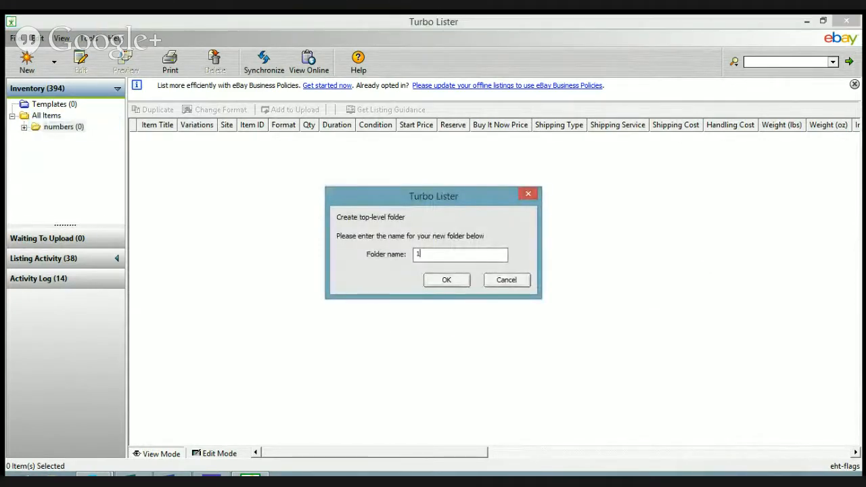
click(446, 280)
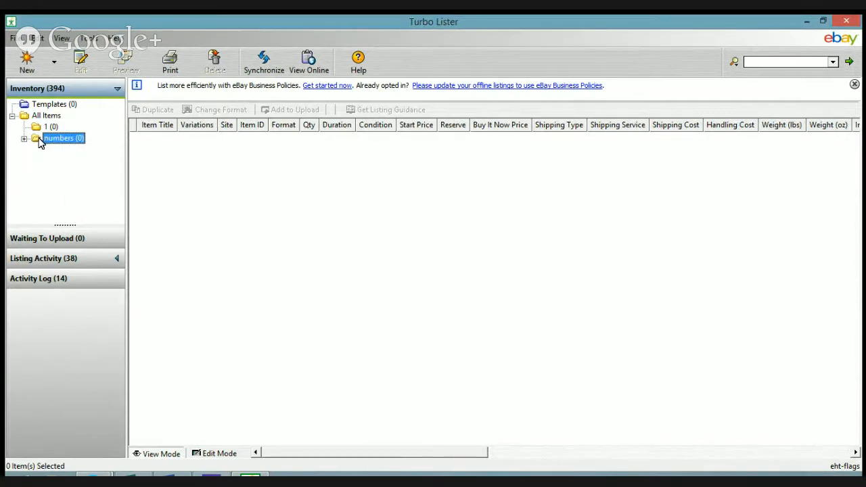
Delete the numbers folder together with all items it contains
right_click(39, 140)
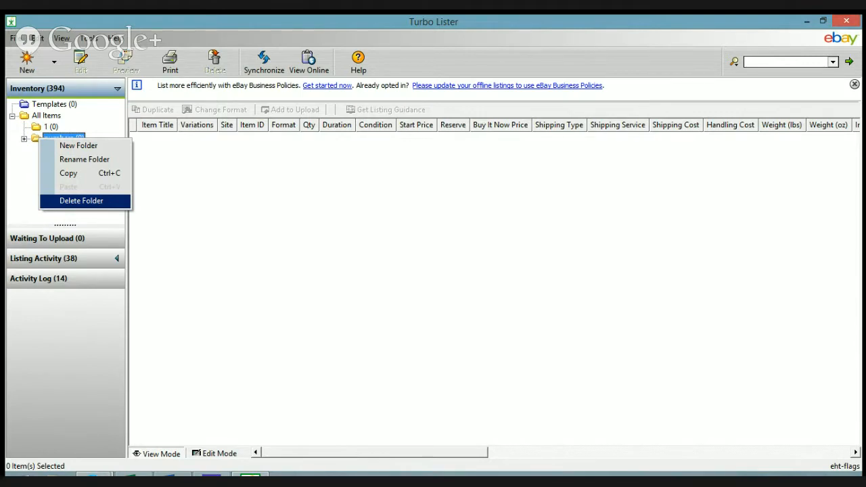
click(80, 200)
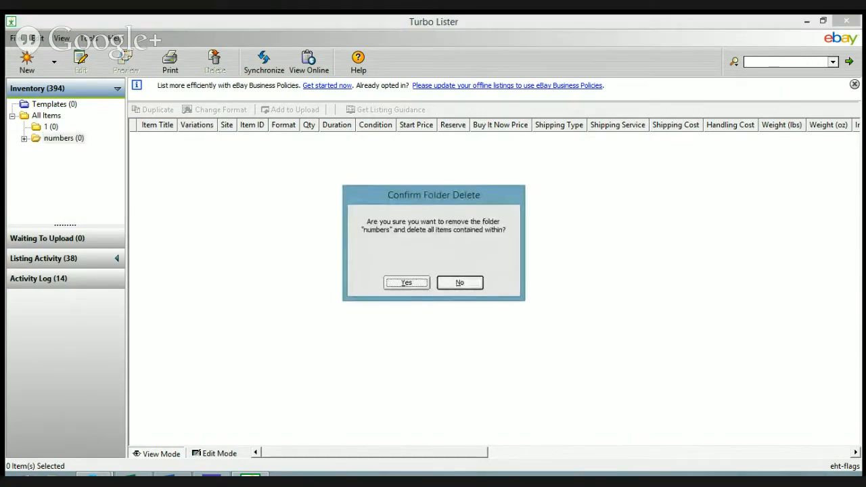
click(406, 283)
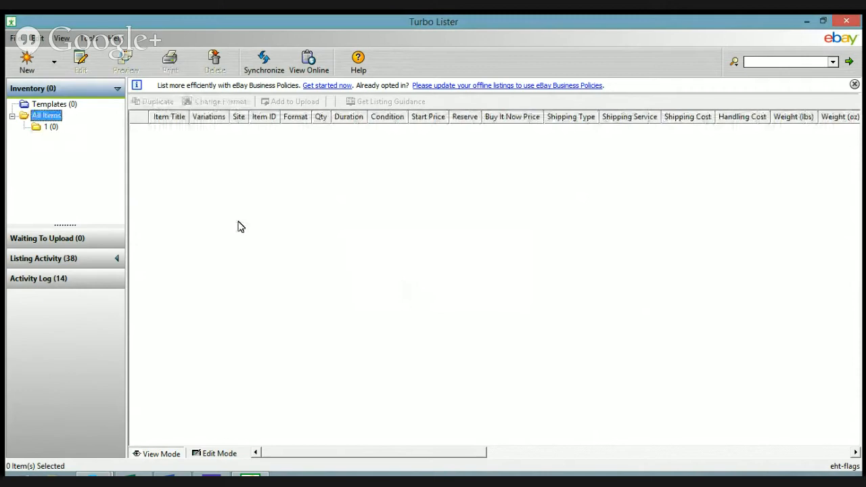
Start a database restore and choose live-show.tlb as the backup file
click(17, 39)
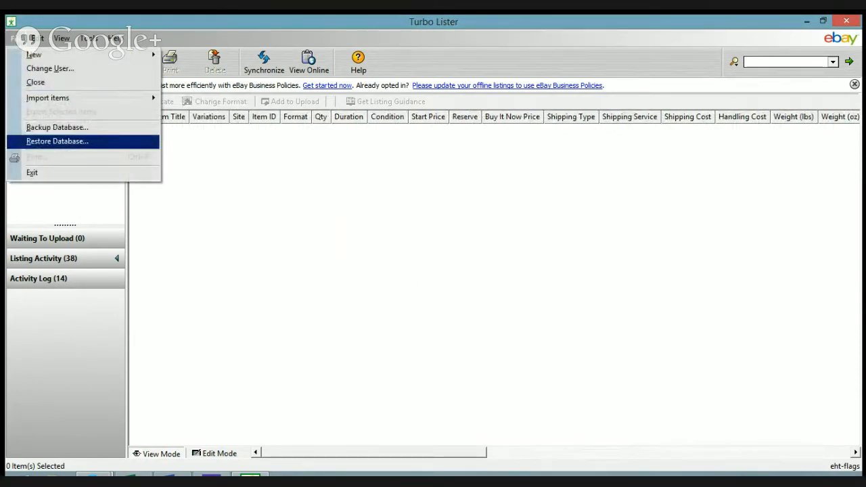
click(57, 140)
click(582, 261)
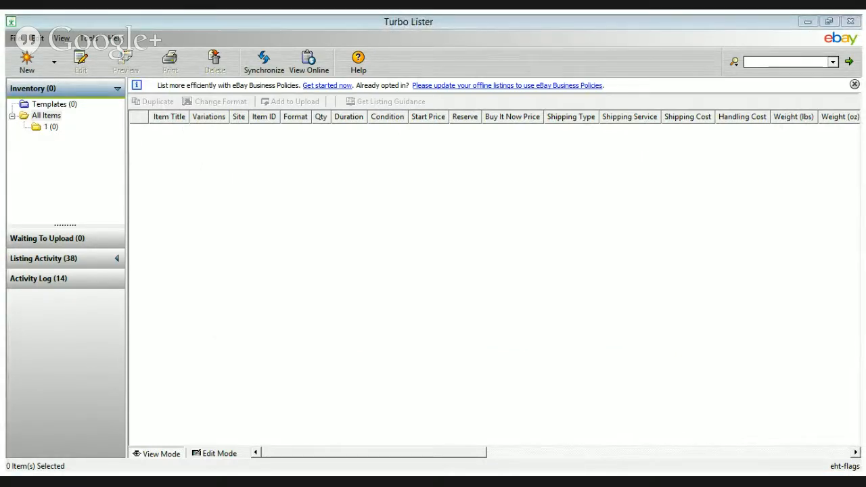
click(542, 396)
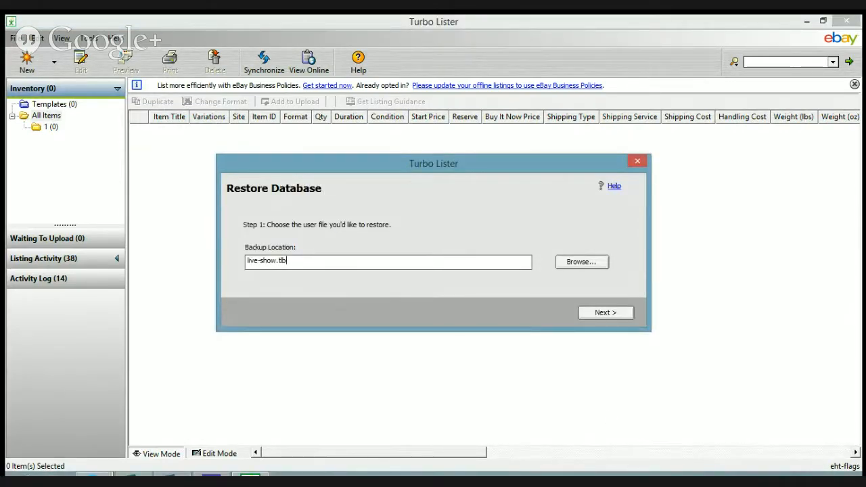
Run the restore with the option to delete this user's existing items and replace them with the backup items
click(605, 312)
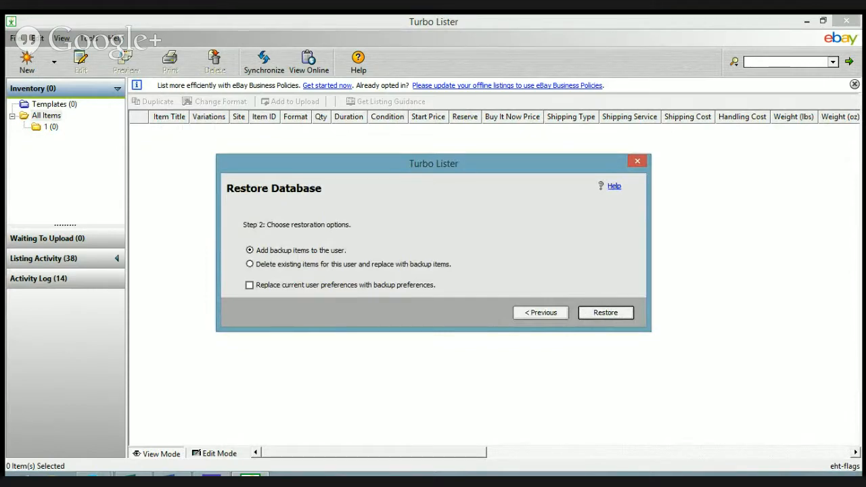
click(250, 264)
click(605, 312)
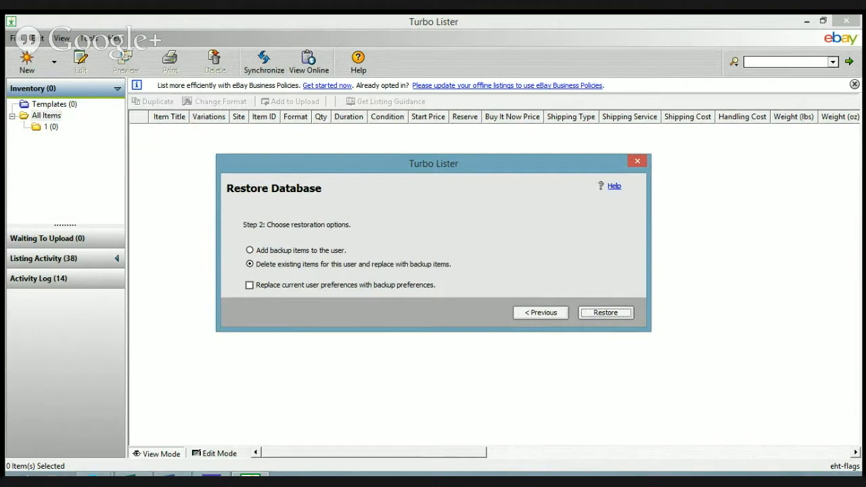
click(605, 313)
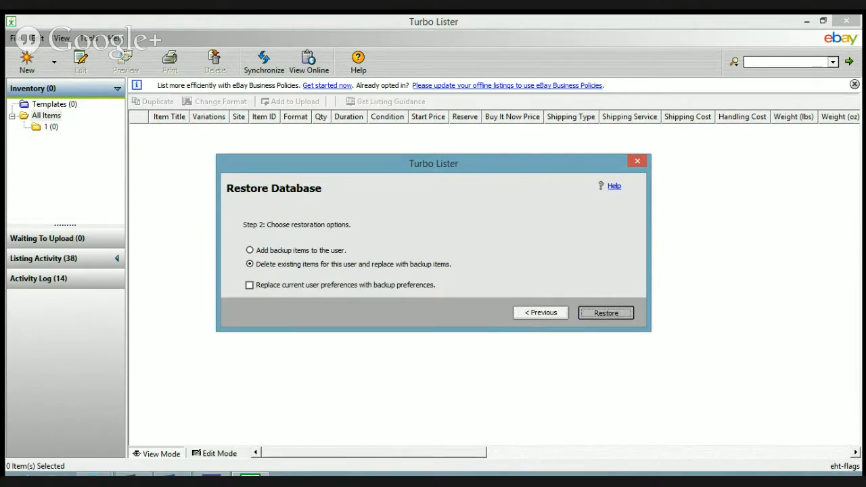
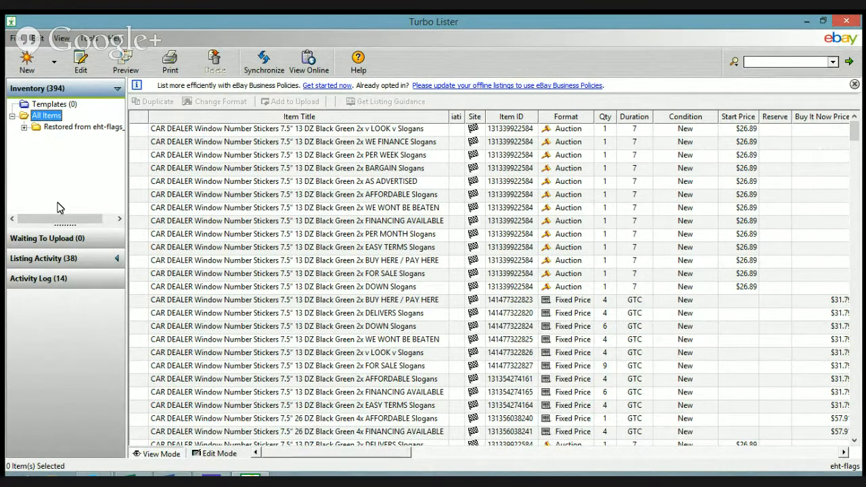
Expand the restored folder and its numbers subfolder to examine the folder structure, and collapse All Items again
click(23, 126)
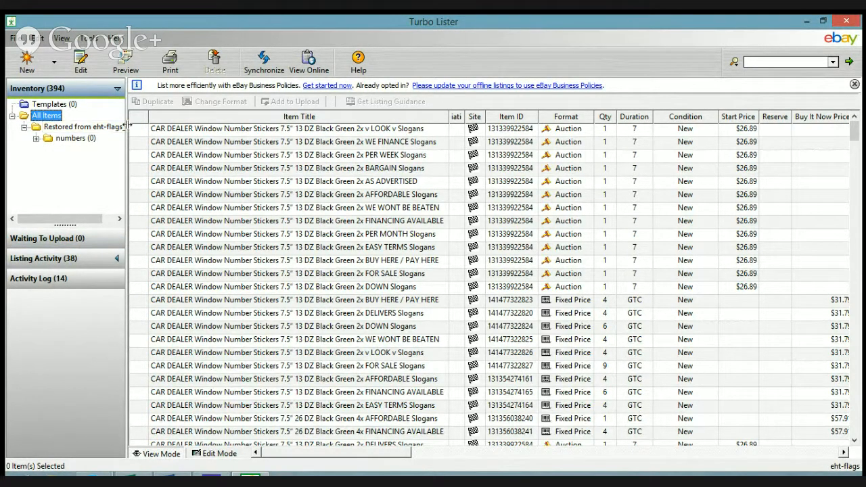
click(36, 138)
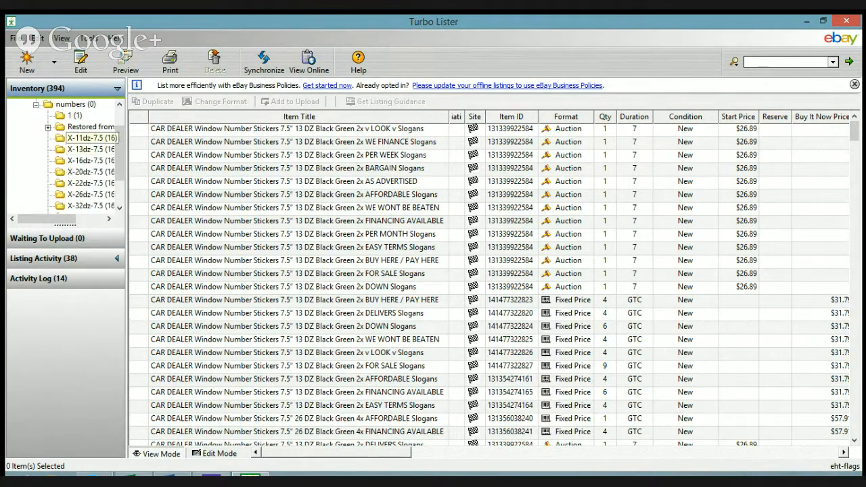
drag(119, 148, 118, 120)
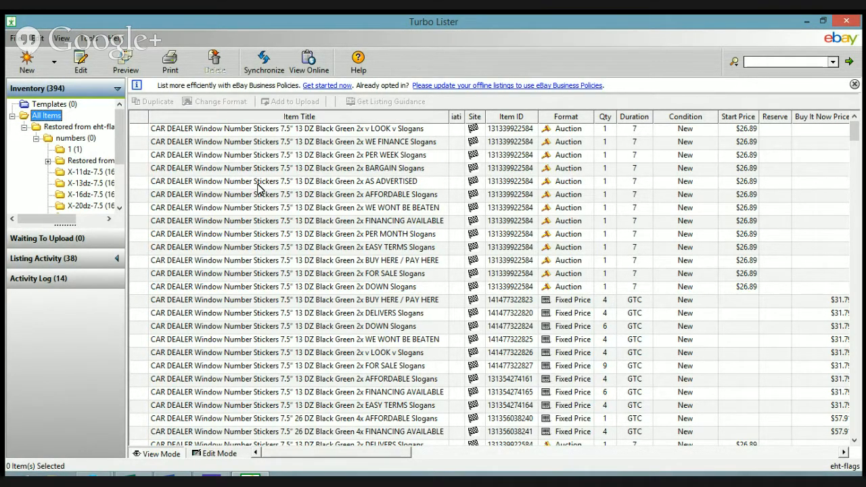
mouse_move(120, 118)
mouse_down()
mouse_move(132, 207)
mouse_move(126, 109)
mouse_up()
click(12, 116)
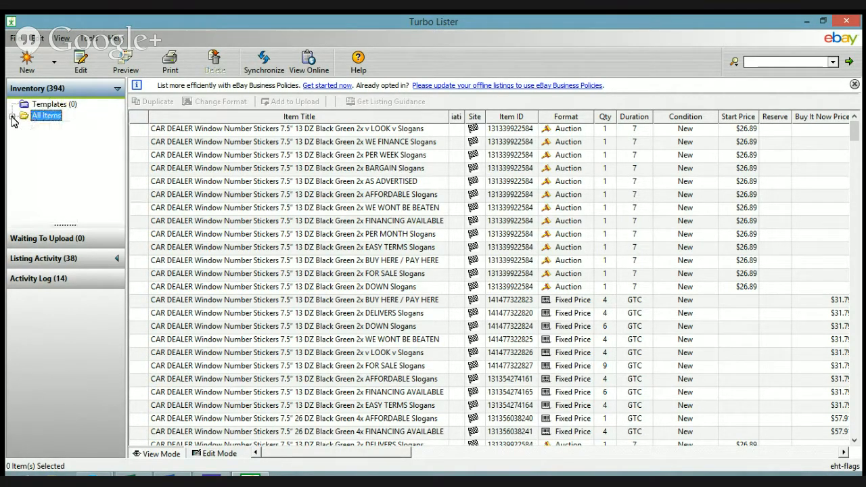
click(13, 117)
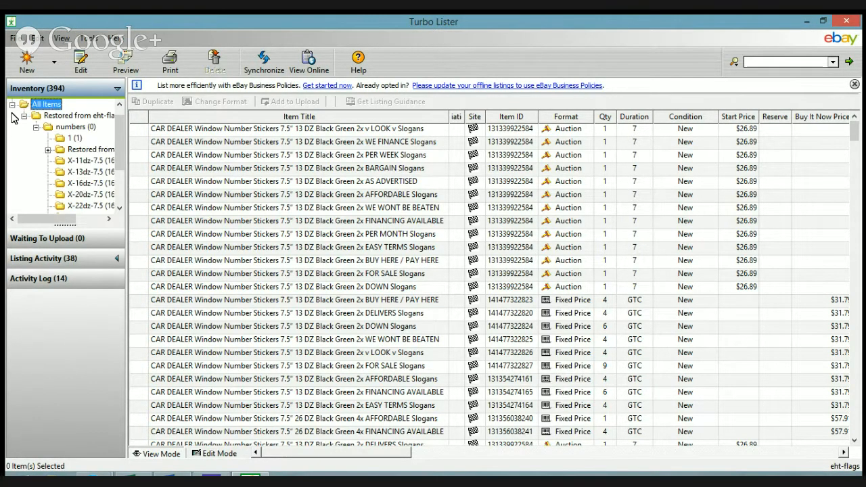
click(12, 116)
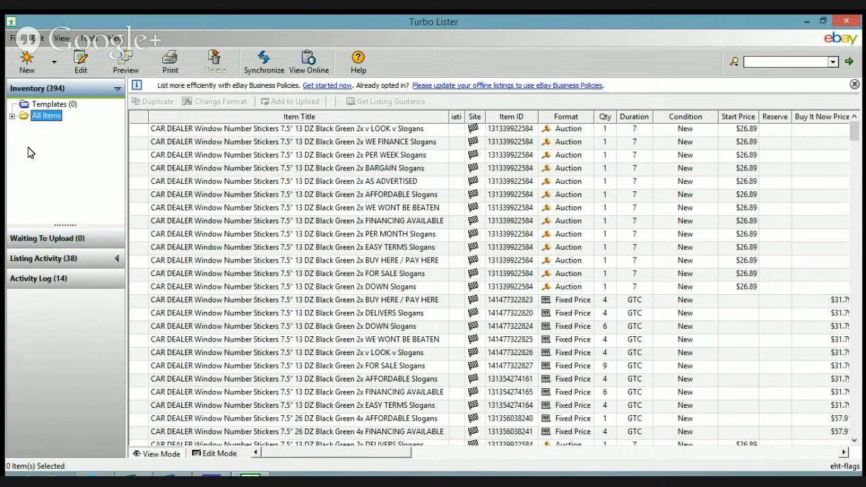
Open the X-11dz-7.5 folder inside the restored numbers folder and look through its neighbouring folders
click(13, 116)
mouse_move(119, 129)
mouse_down()
mouse_move(127, 156)
mouse_move(127, 143)
mouse_up()
click(91, 137)
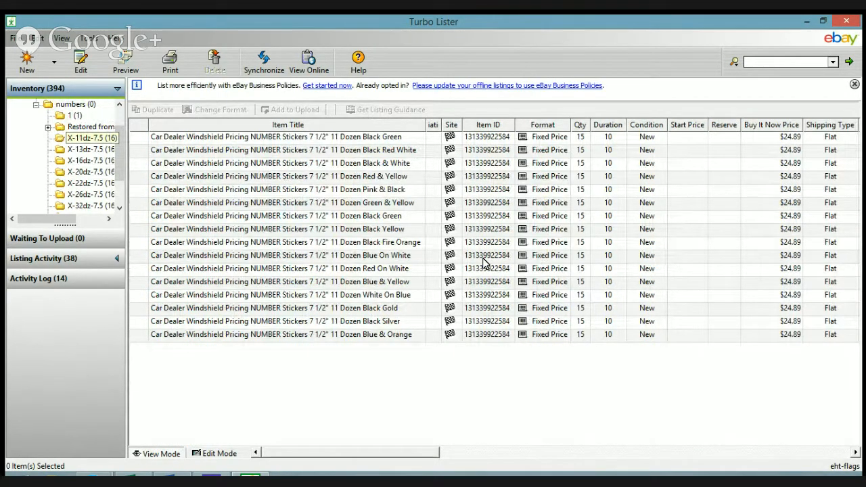
key(F2)
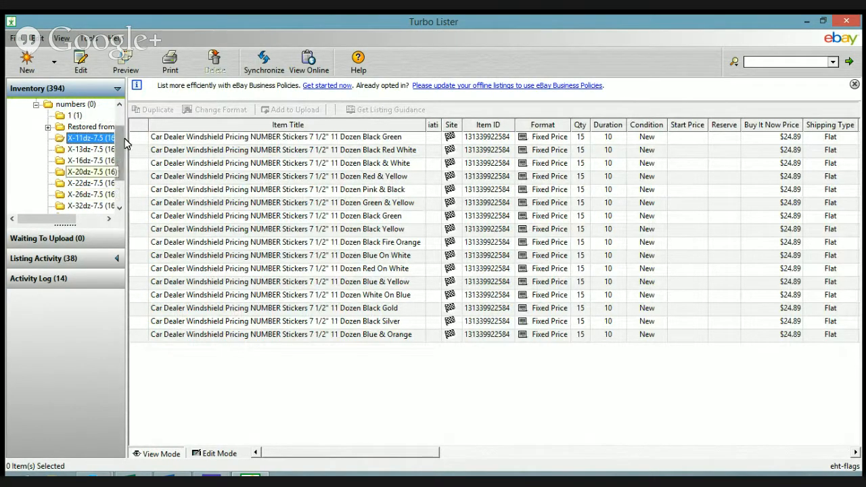
drag(119, 136, 119, 110)
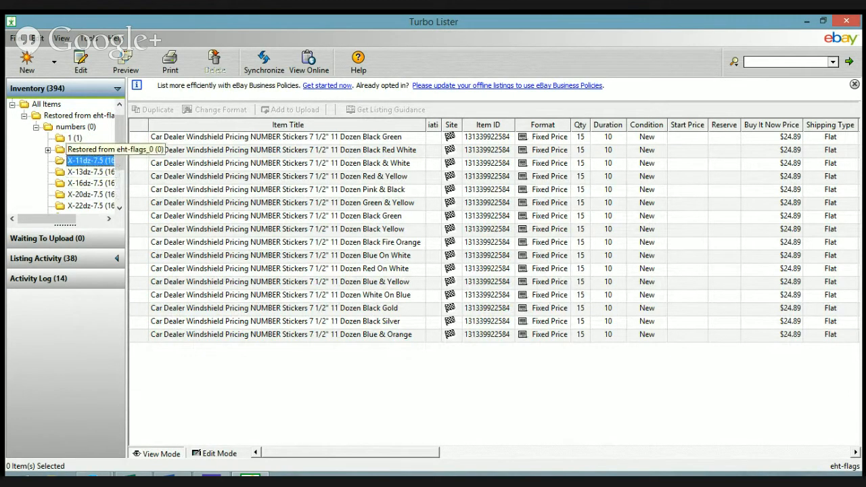
drag(122, 131, 123, 150)
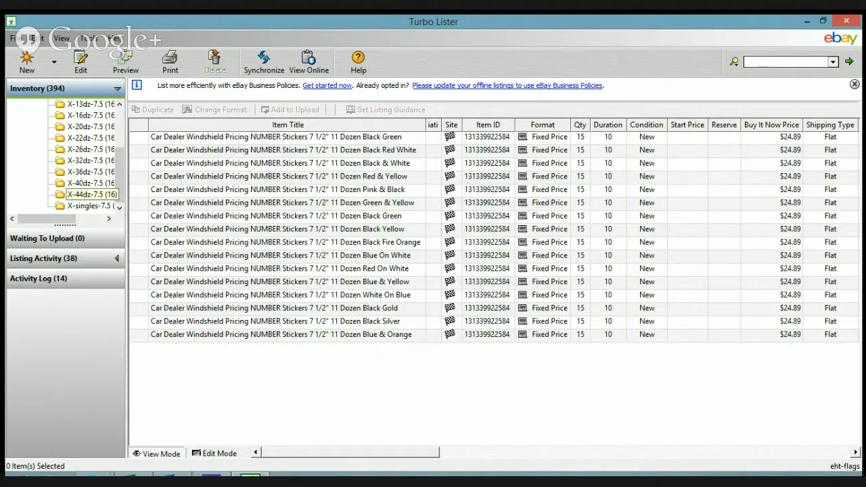
drag(120, 173, 119, 142)
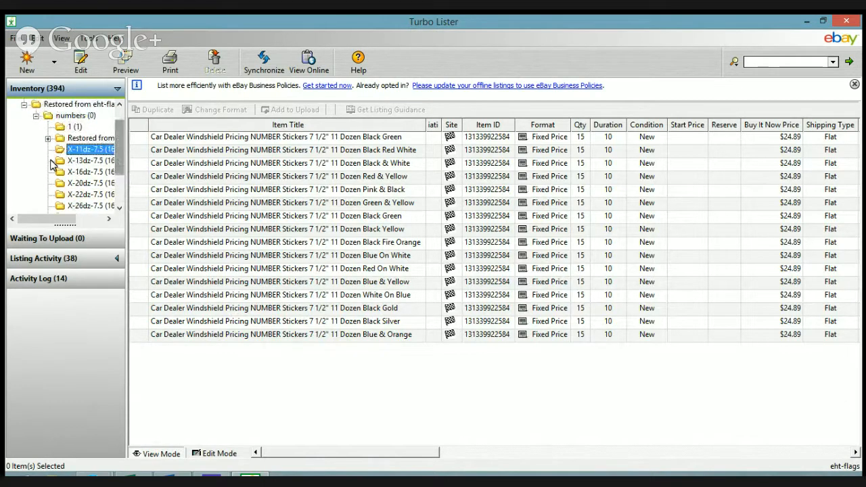
Export all listings in the X-11dz-7.5 folder in Turbo Lister Format (CSV file) to Documents as live-show
click(247, 384)
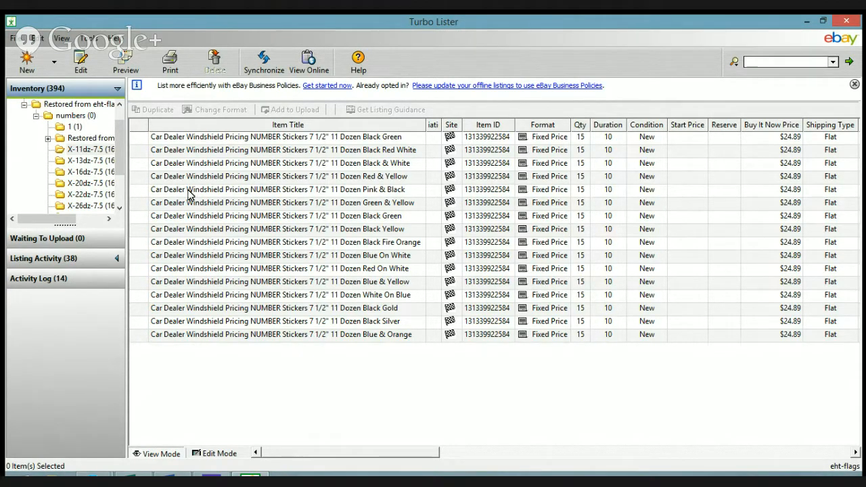
click(216, 139)
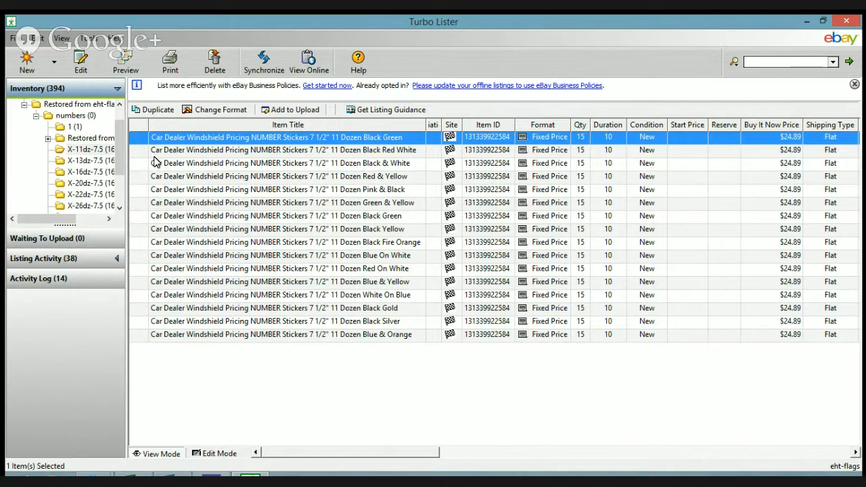
shift+click(211, 337)
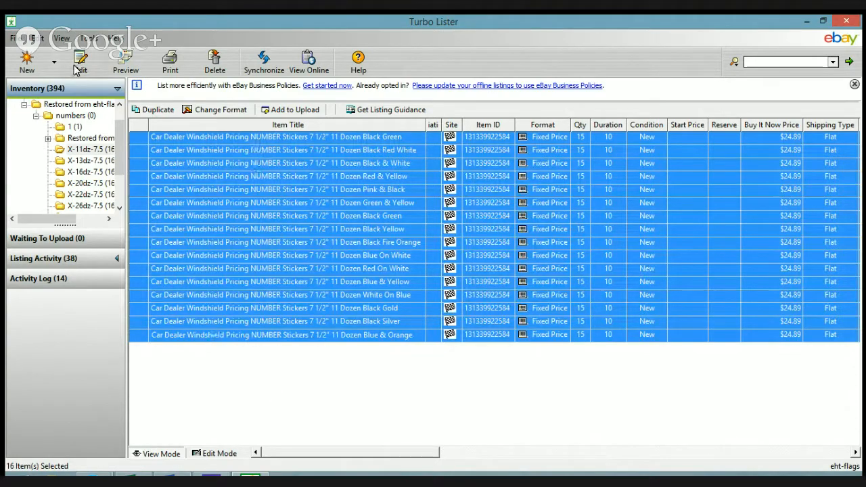
click(12, 38)
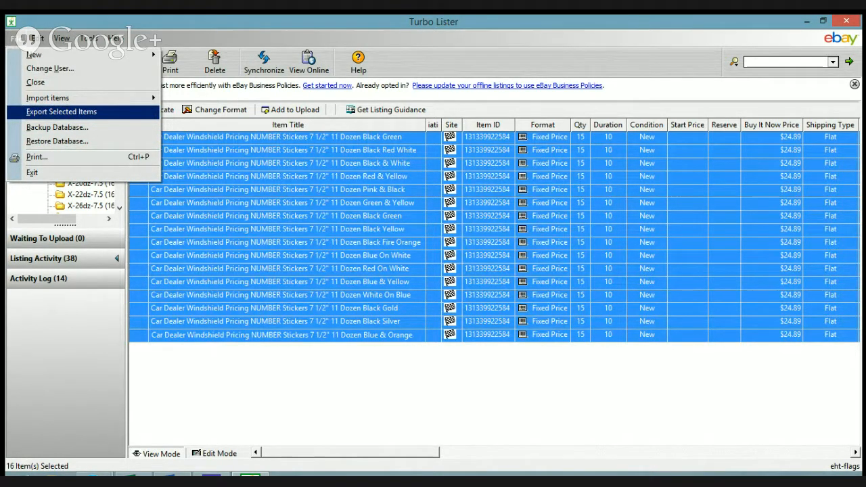
click(61, 111)
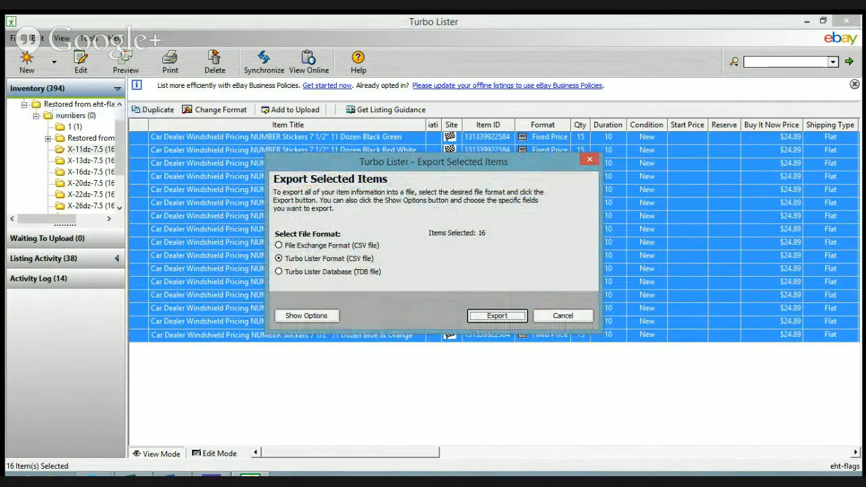
click(497, 315)
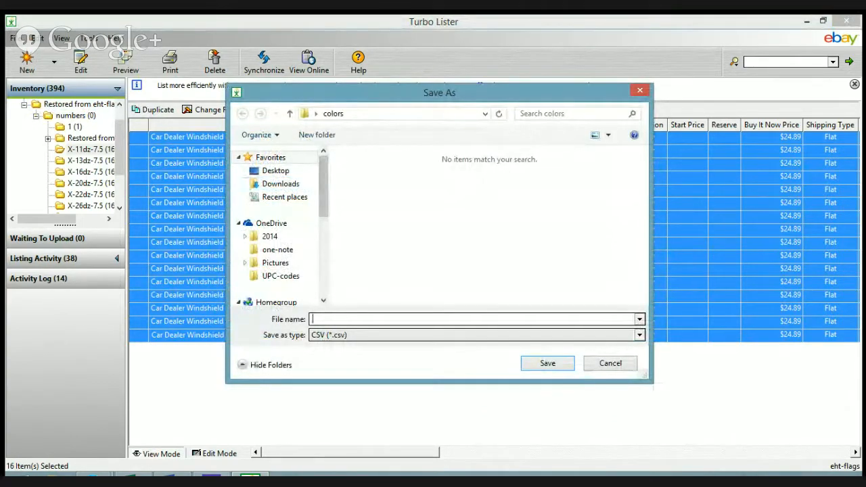
scroll(281, 223, down, 3)
scroll(280, 223, down, 3)
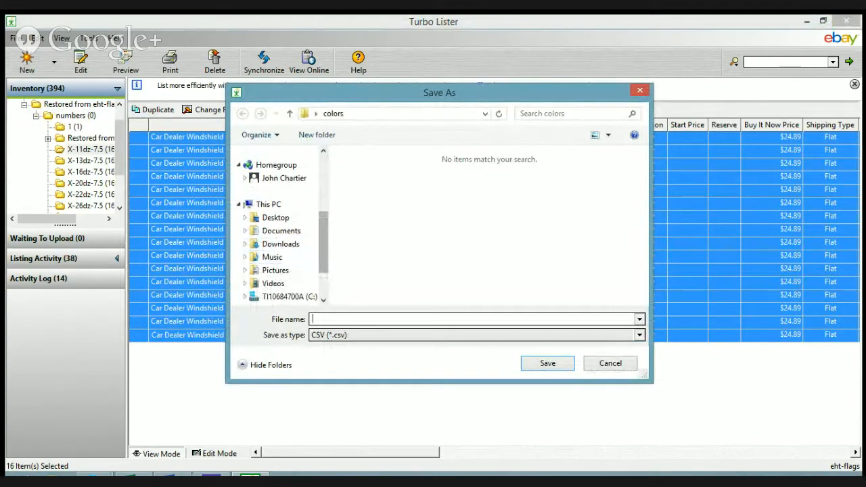
scroll(280, 224, down, 1)
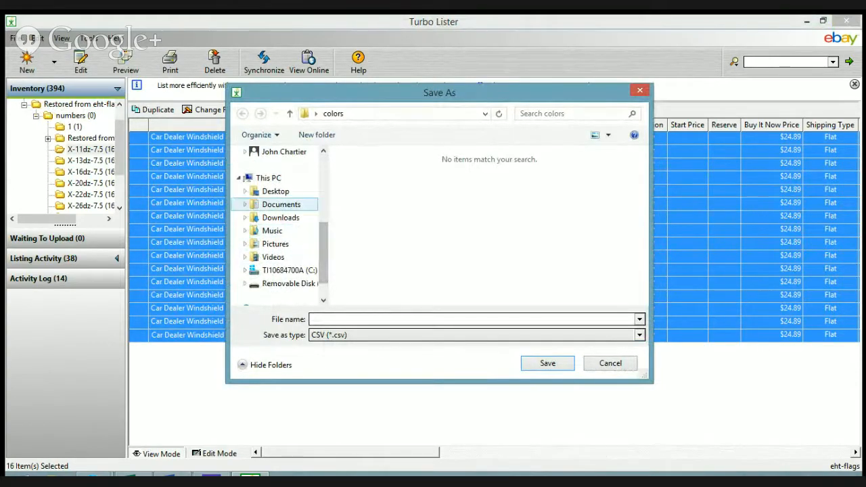
click(281, 205)
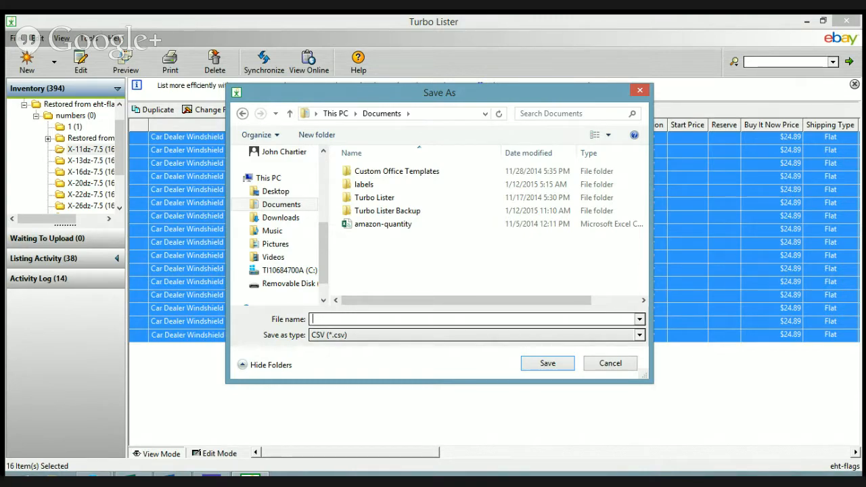
text(live-show)
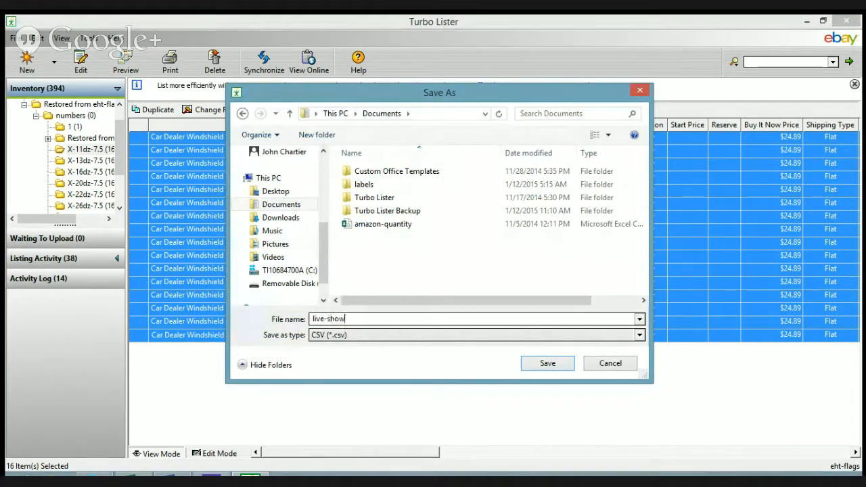
key(Return)
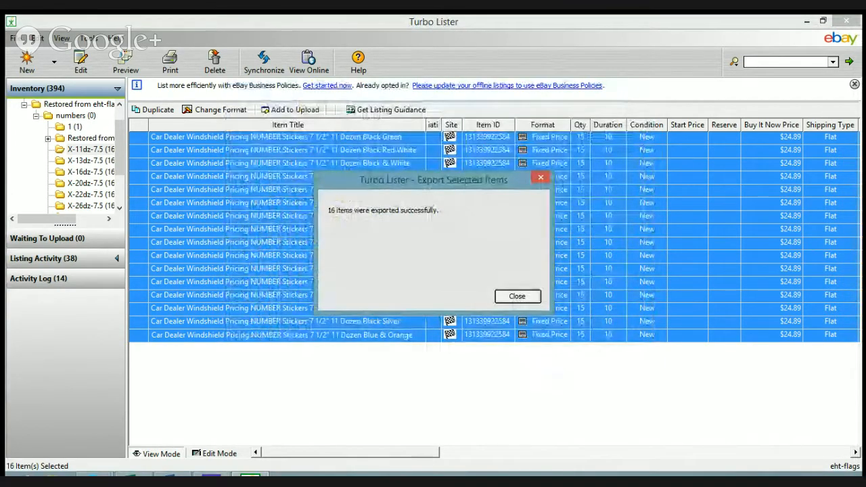
click(524, 298)
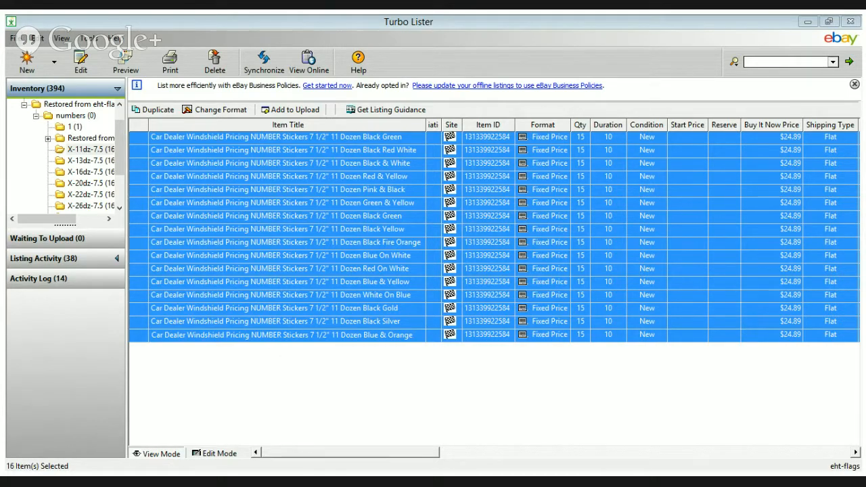
click(14, 39)
mouse_move(37, 99)
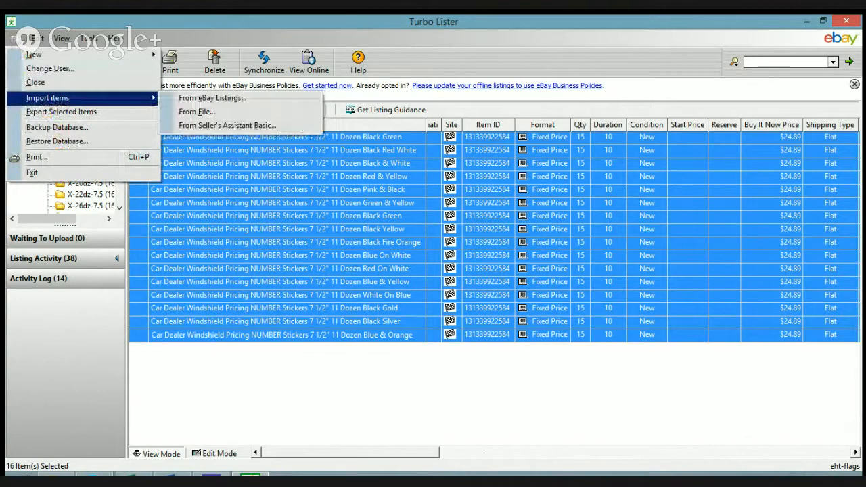
click(197, 112)
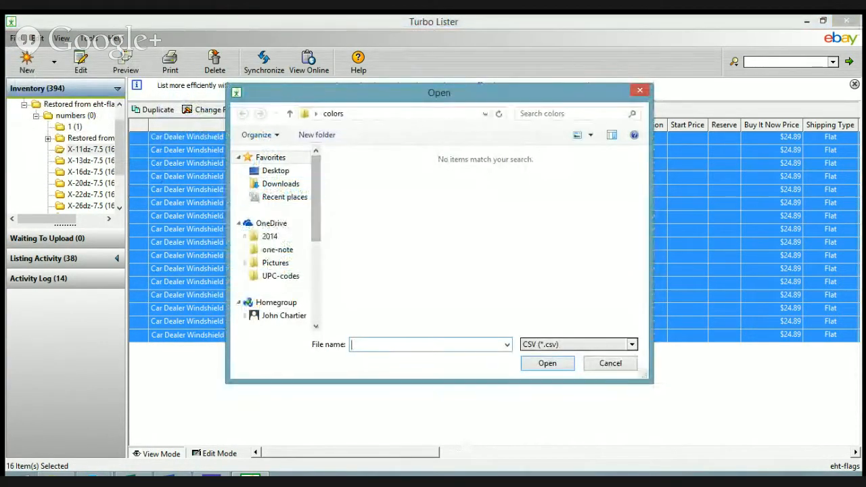
scroll(274, 236, down, 3)
scroll(278, 237, down, 1)
scroll(277, 237, up, 5)
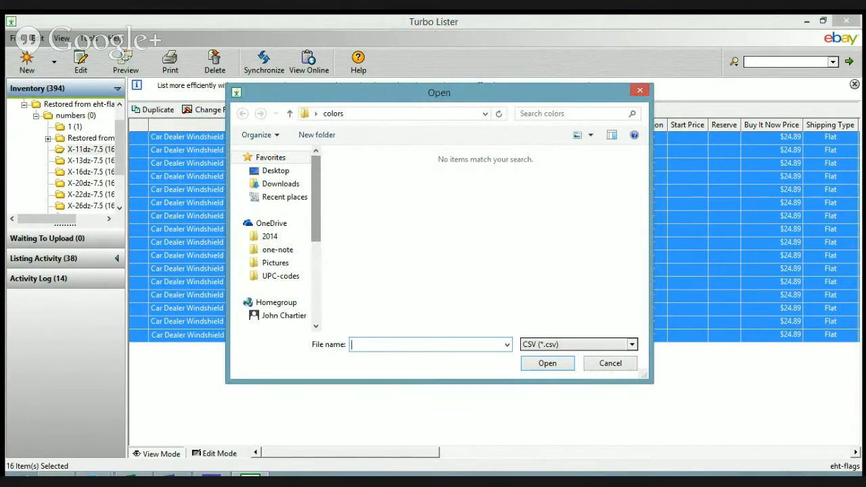
drag(316, 198, 315, 219)
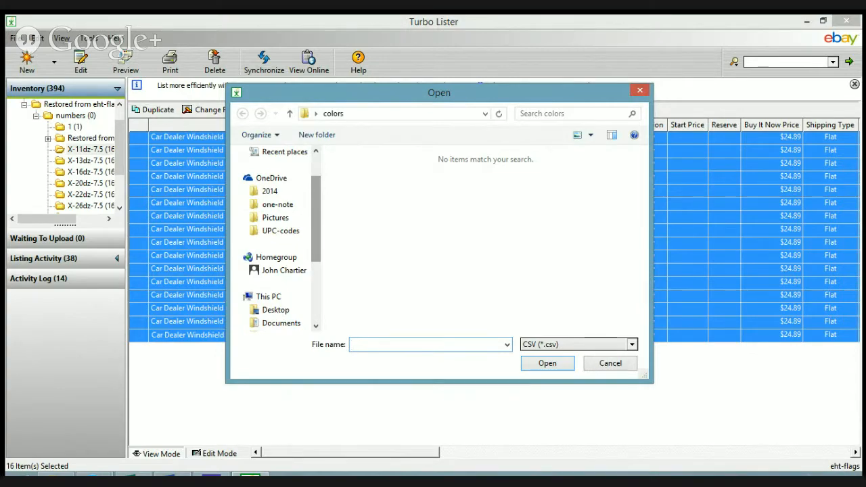
scroll(278, 237, down, 3)
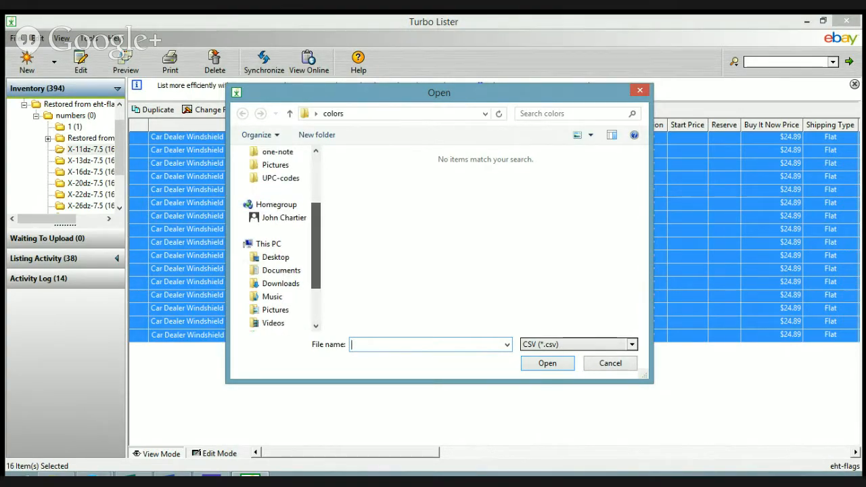
scroll(278, 237, up, 2)
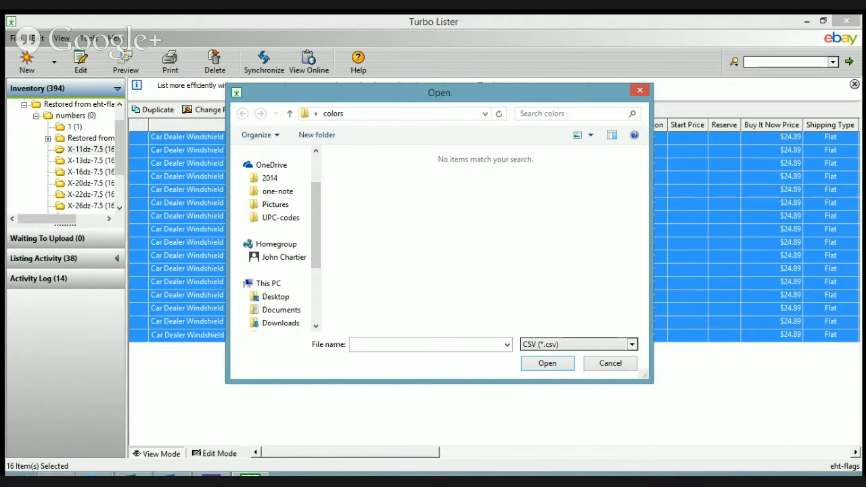
key(Escape)
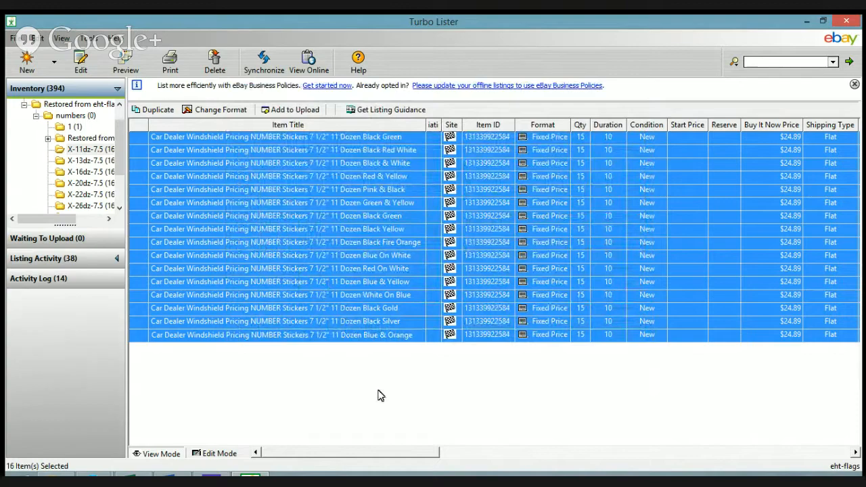
Import the listings from the live-show CSV file in Documents and dismiss the import summary
click(21, 39)
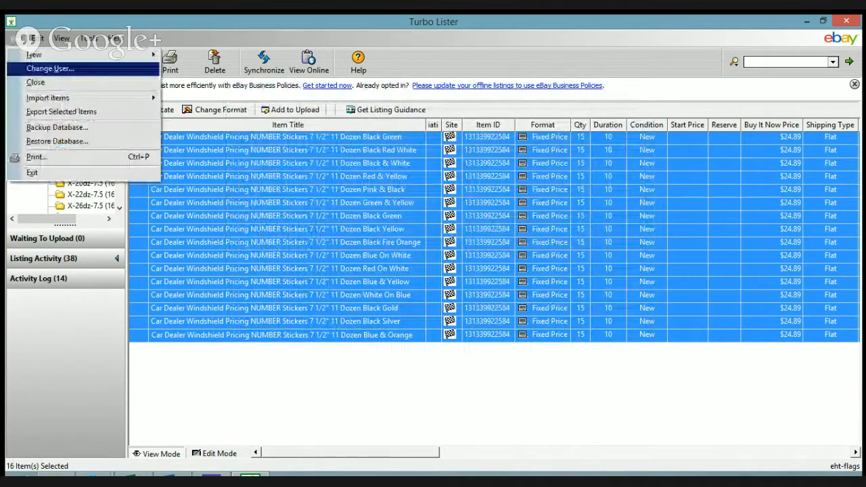
mouse_move(67, 98)
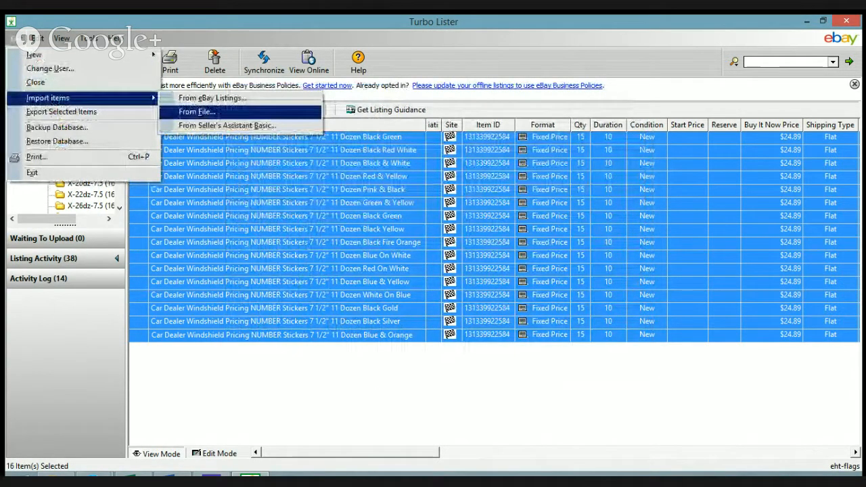
click(196, 112)
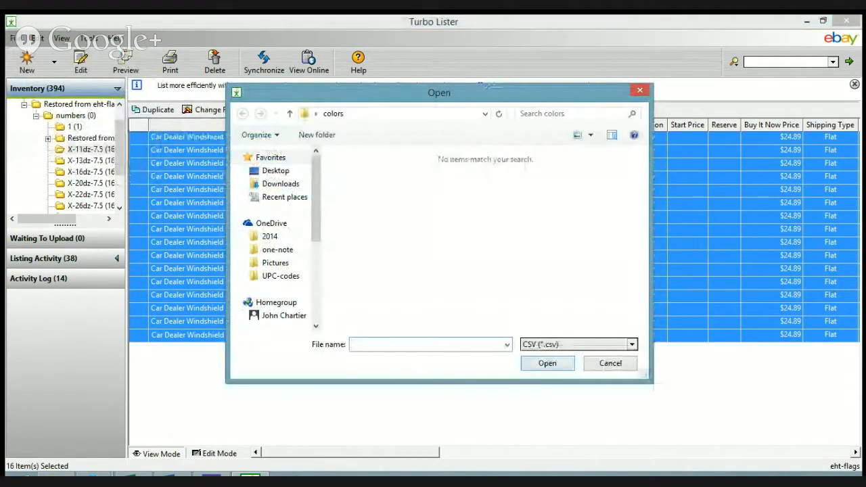
scroll(277, 237, down, 4)
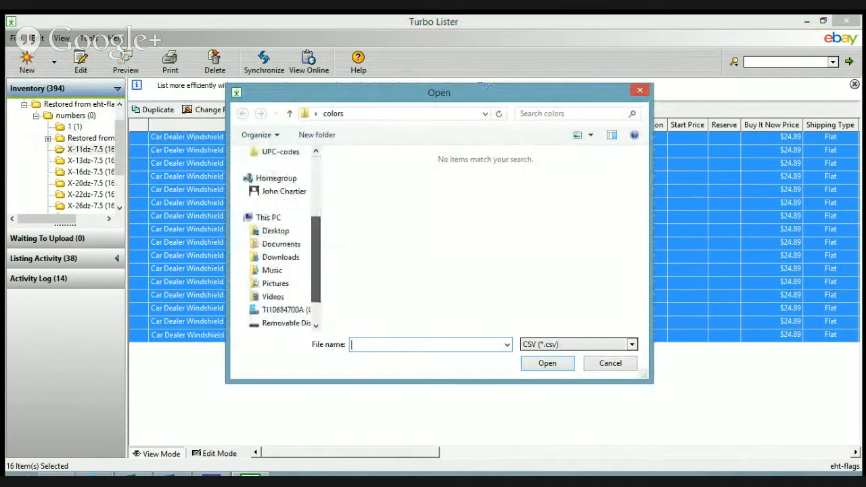
click(281, 205)
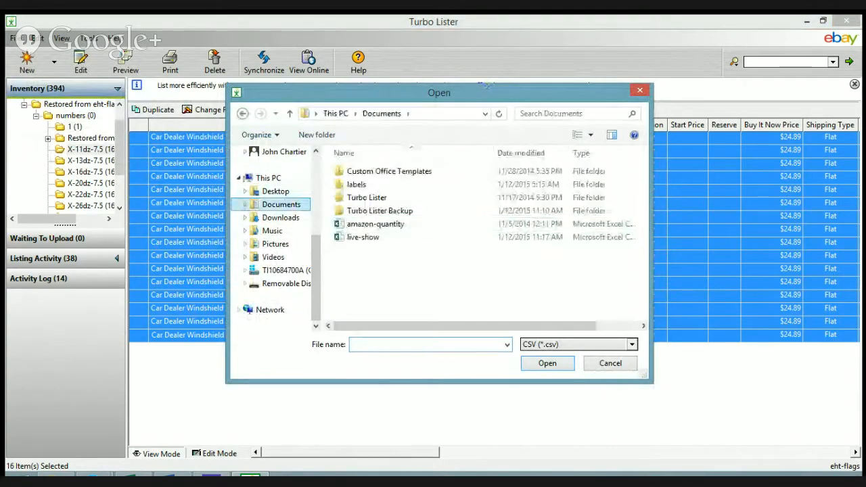
click(363, 237)
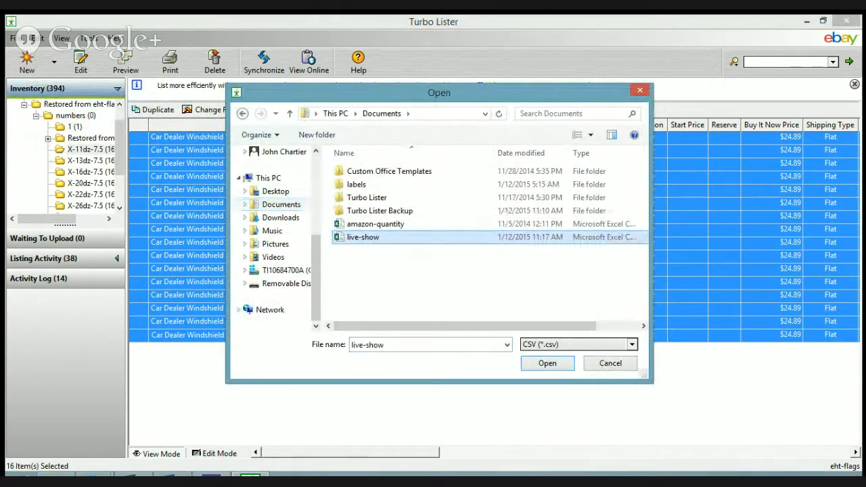
click(547, 363)
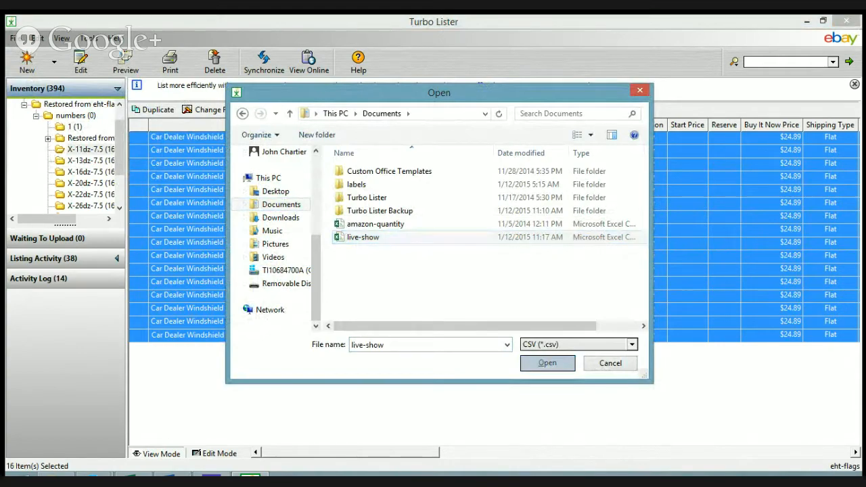
click(497, 354)
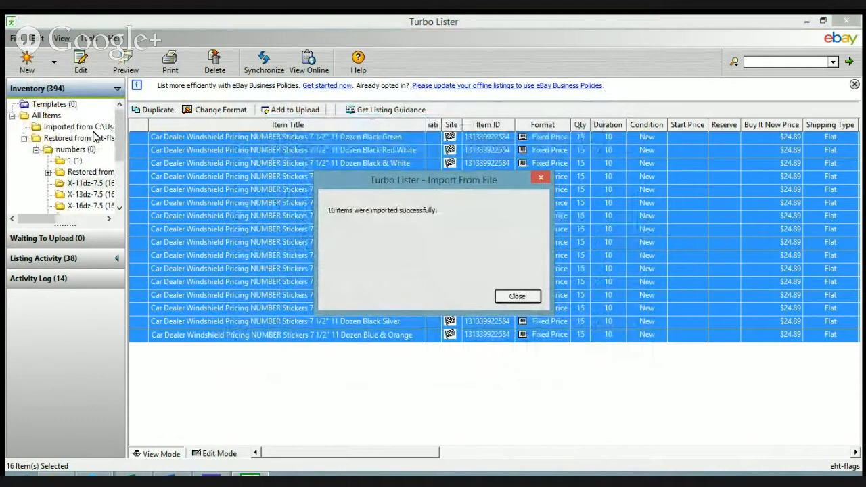
click(518, 297)
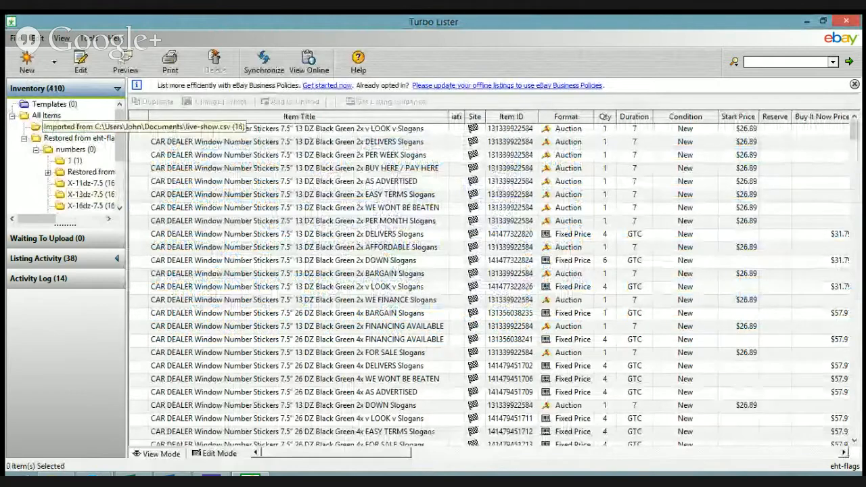
Rename the newly imported folder under All Items as live-show
right_click(69, 127)
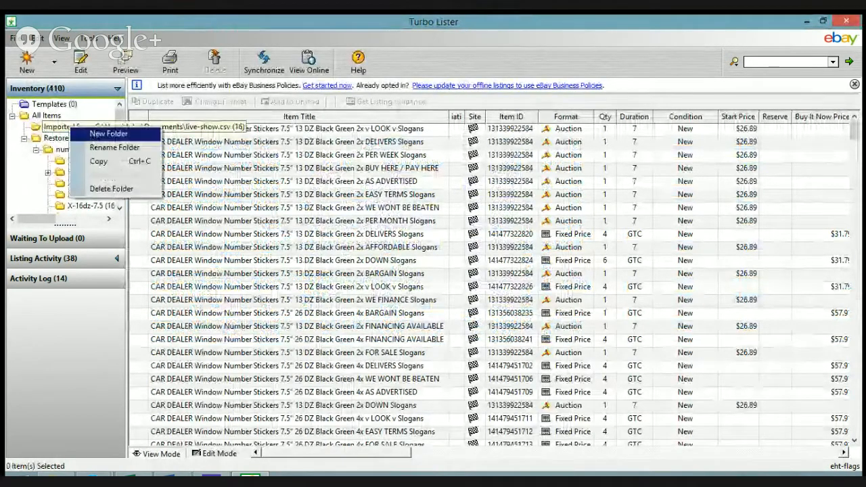
click(114, 147)
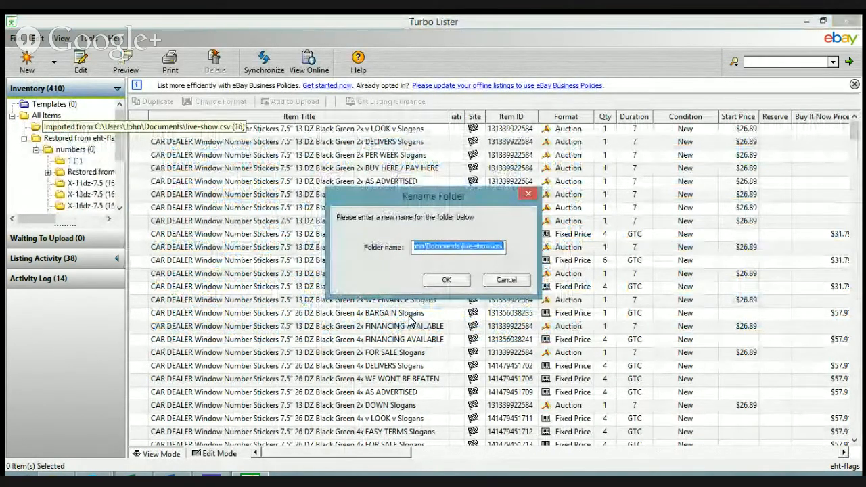
text(live-show)
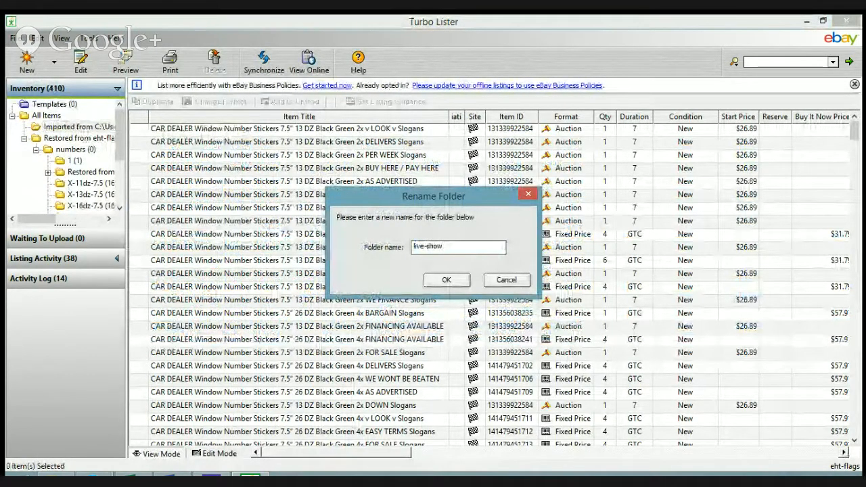
click(446, 279)
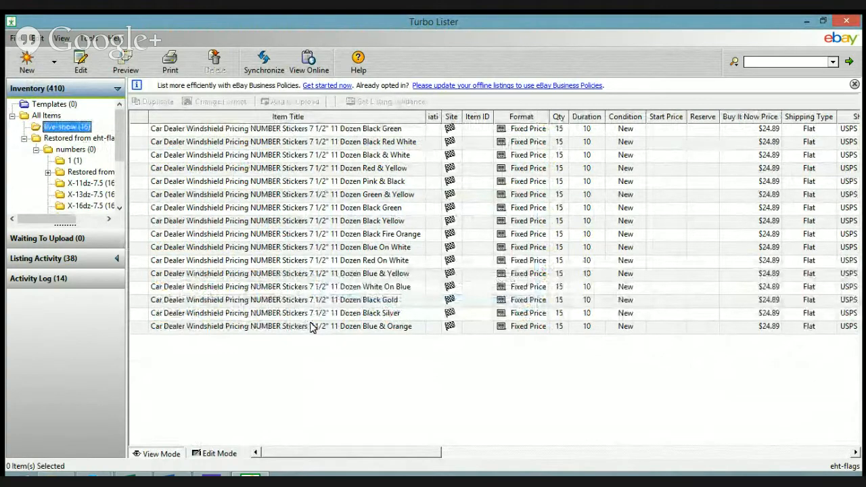
Open all listings in the live-show folder for multiple-item editing and set their Buy It Now Price to 26.77
click(284, 130)
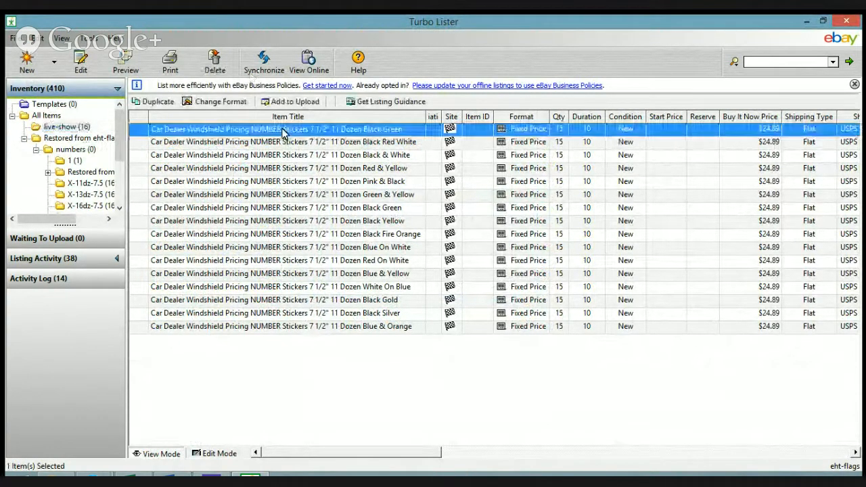
shift+click(295, 333)
right_click(261, 179)
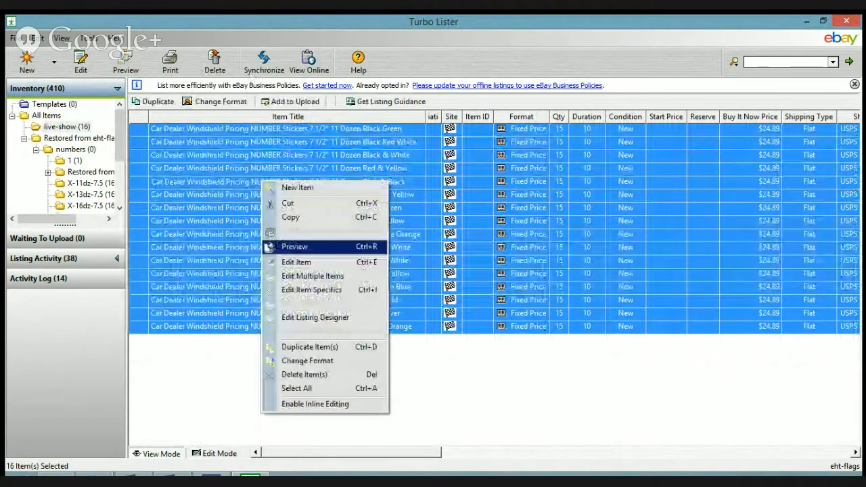
click(312, 276)
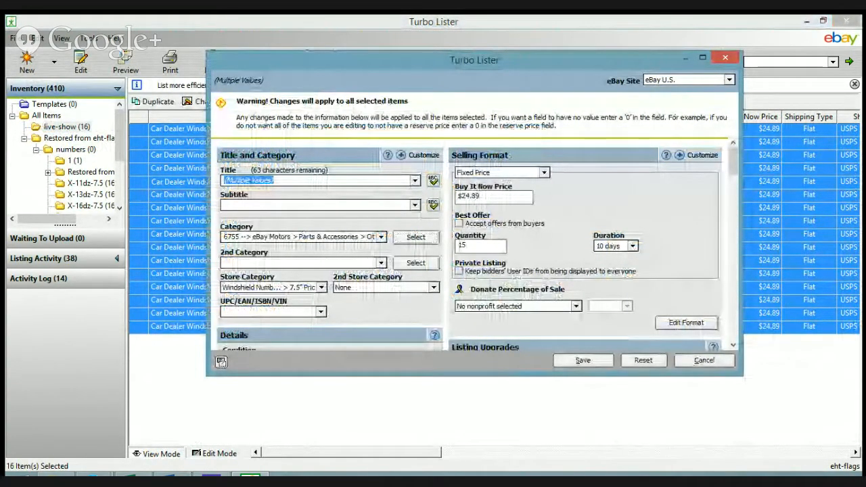
click(492, 196)
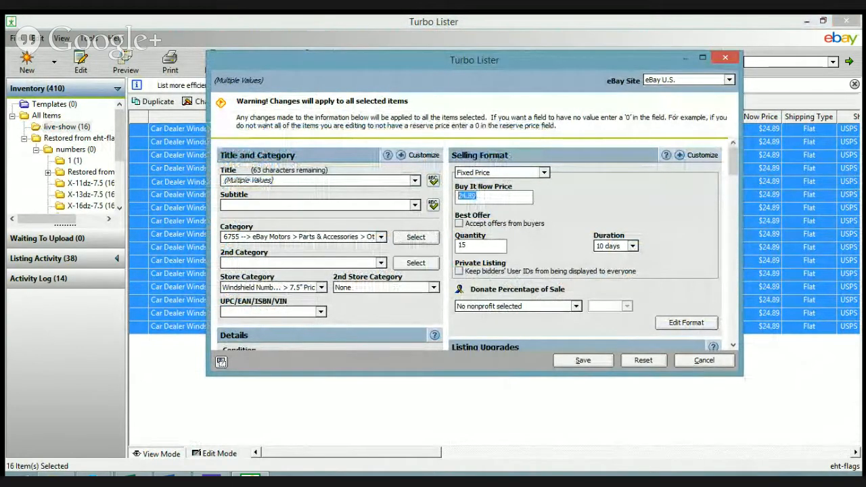
text(26.7)
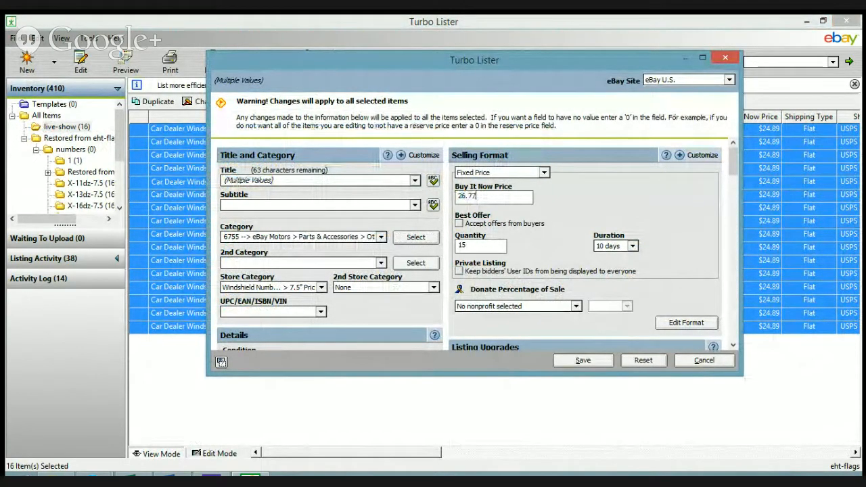
text(7)
Add "<b> HELLO LIVE SHOW </b>" to the bottom of the selected listings' descriptions and save the bulk changes
scroll(473, 244, down, 5)
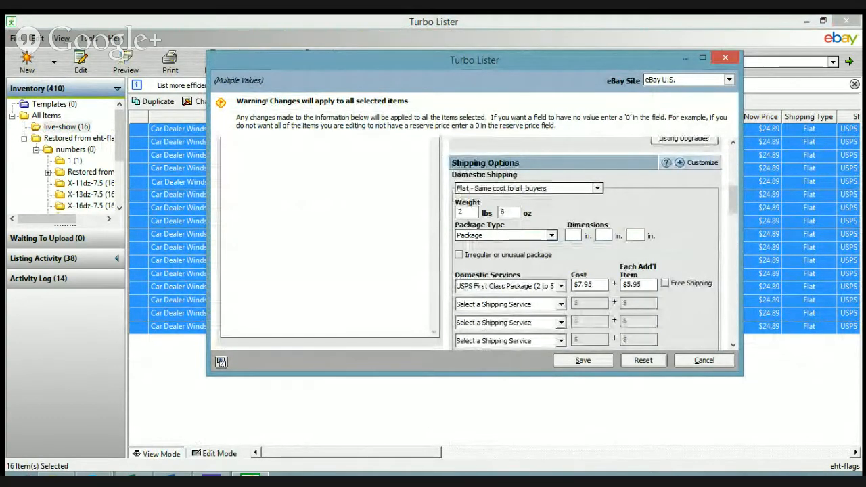
scroll(585, 243, down, 5)
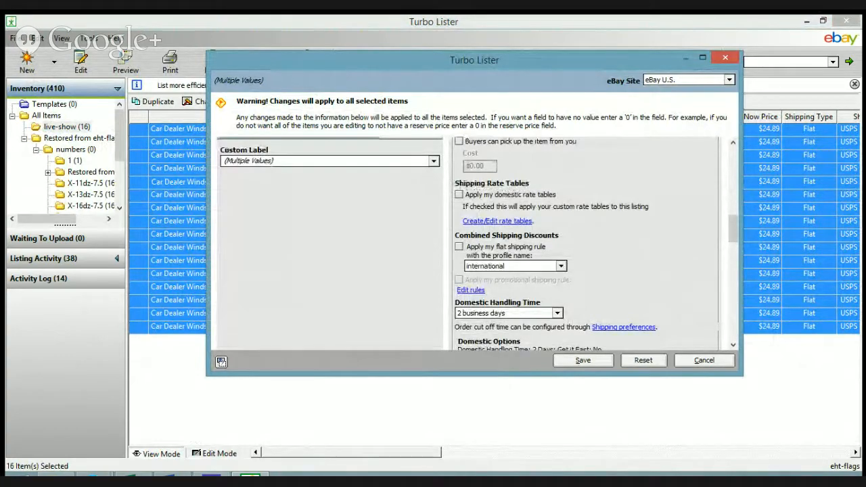
scroll(473, 244, up, 10)
scroll(474, 244, up, 3)
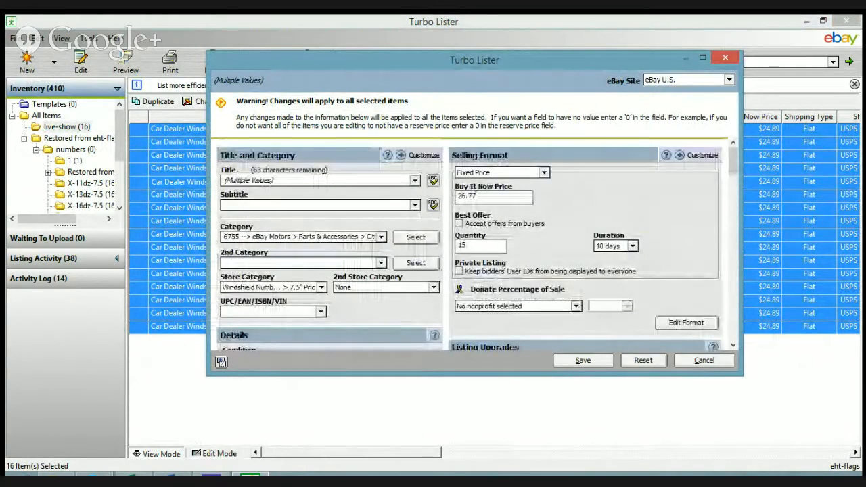
scroll(473, 243, down, 6)
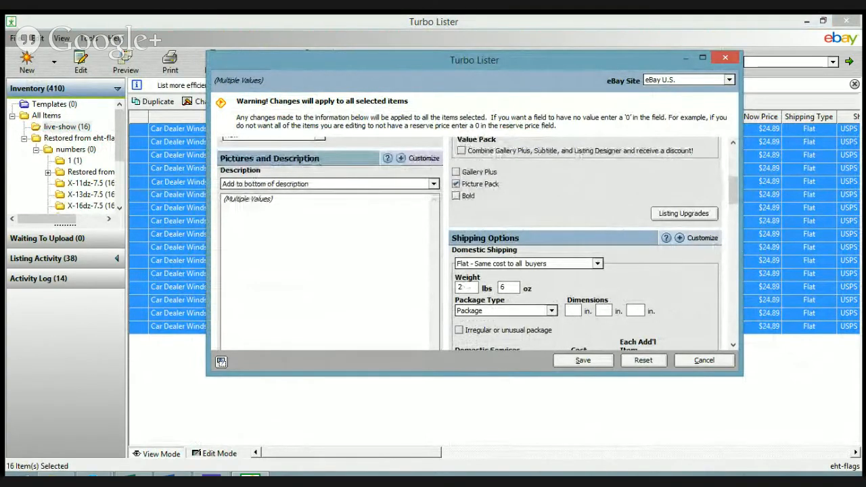
click(256, 202)
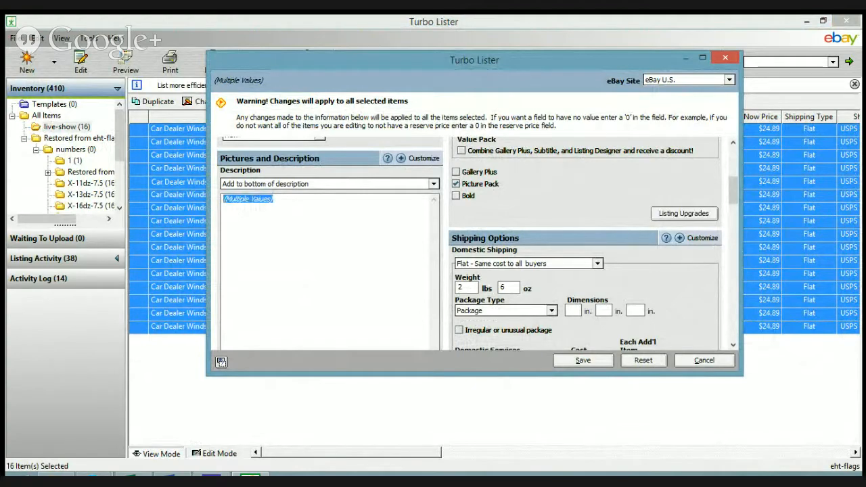
text(<)
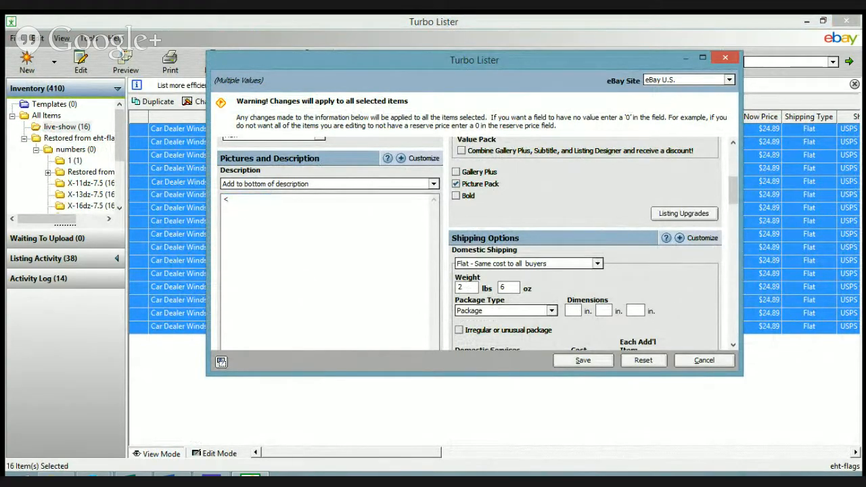
text(b> HELLO LIVE SHOW </b>)
key(alt+s)
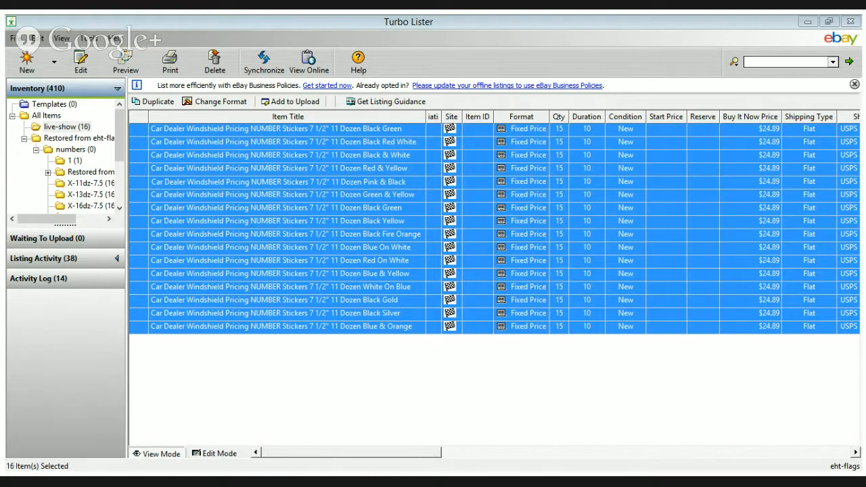
Reopen the selected live-show listings for bulk editing and look through their price, payment and policy settings
key(ctrl+e)
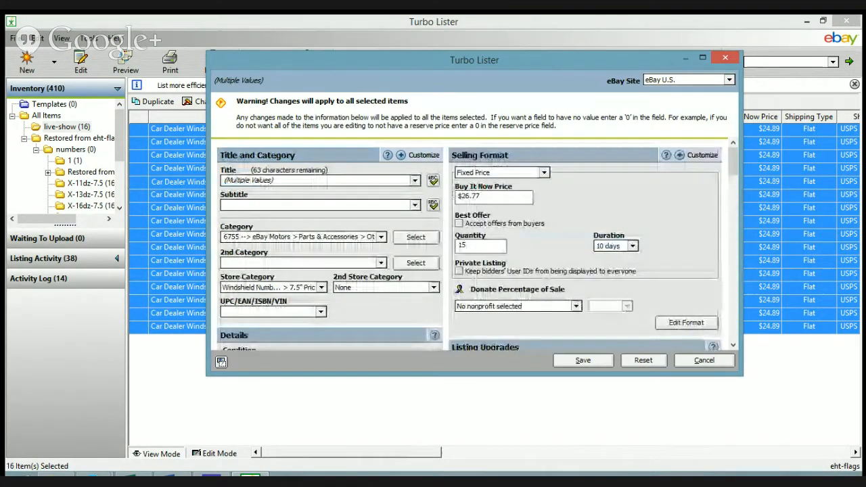
scroll(585, 243, down, 15)
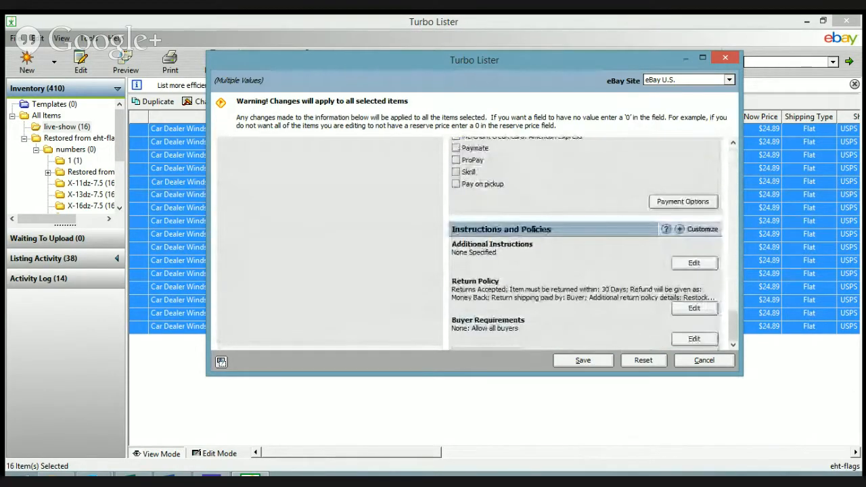
scroll(585, 243, up, 15)
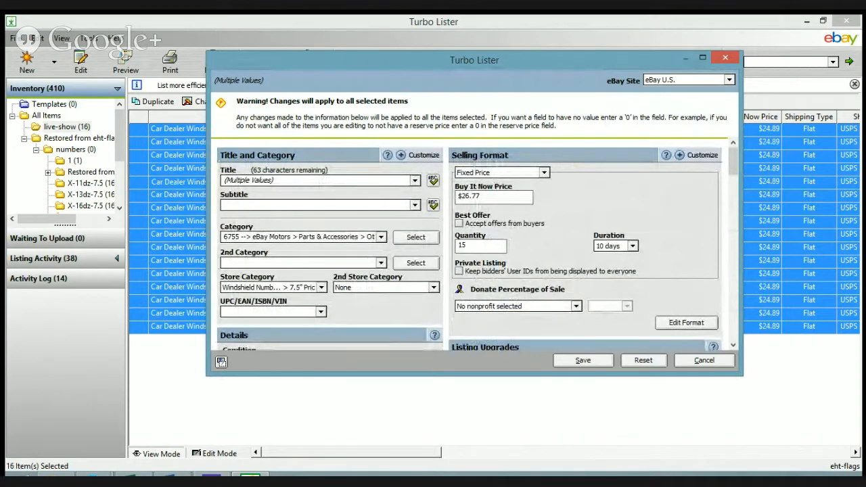
Set the second store category of the selected live-show listings to Other and save the bulk changes
key(alt+s)
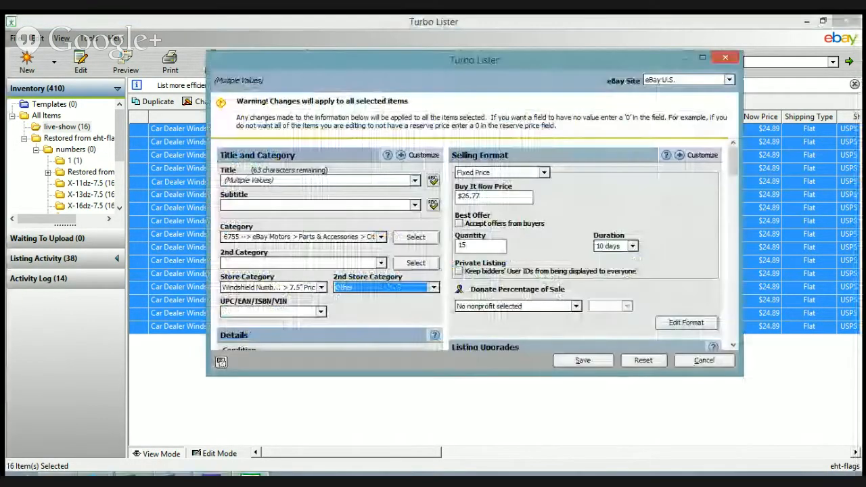
click(583, 360)
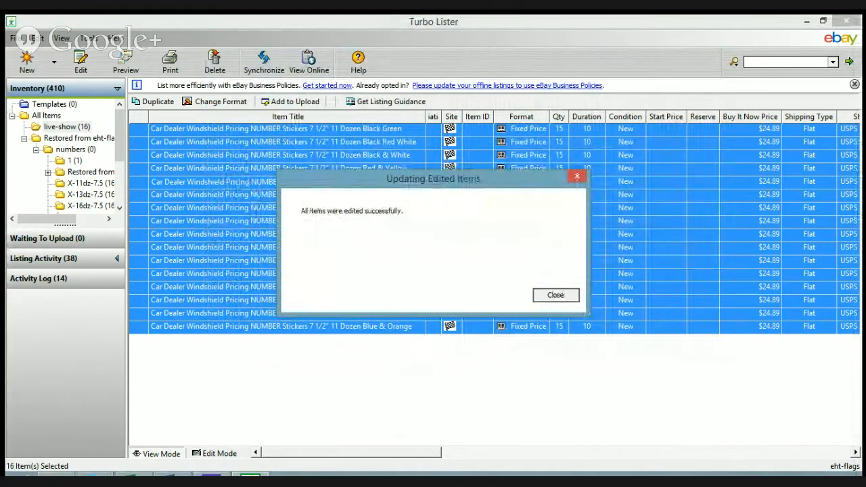
click(555, 295)
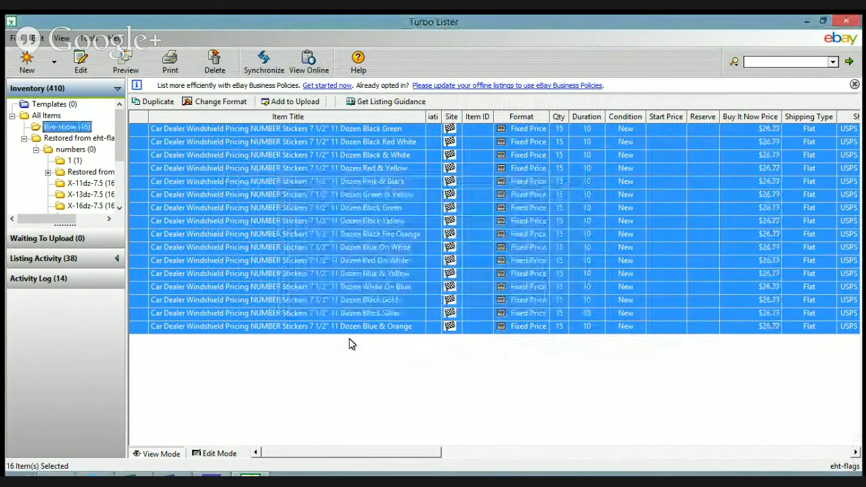
Open the first Black Green listing in live-show, check its description and shipping options, and close it without changes
click(246, 133)
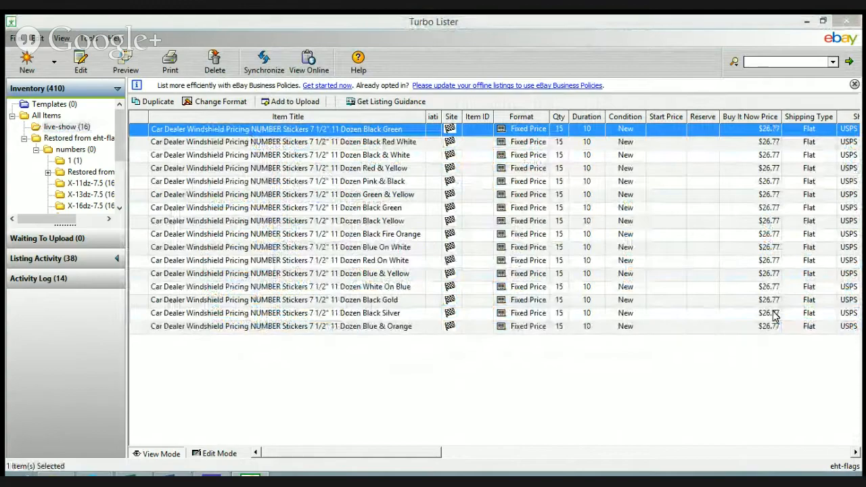
double_click(748, 128)
scroll(474, 224, down, 5)
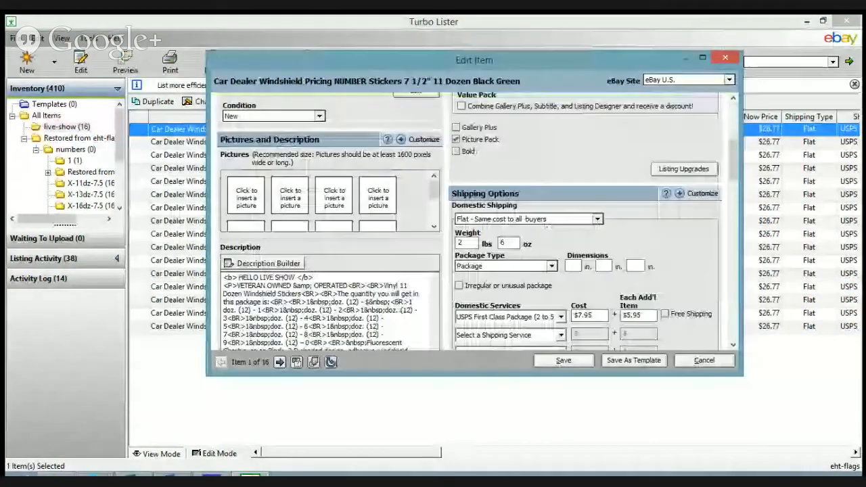
scroll(473, 223, down, 4)
scroll(474, 223, up, 2)
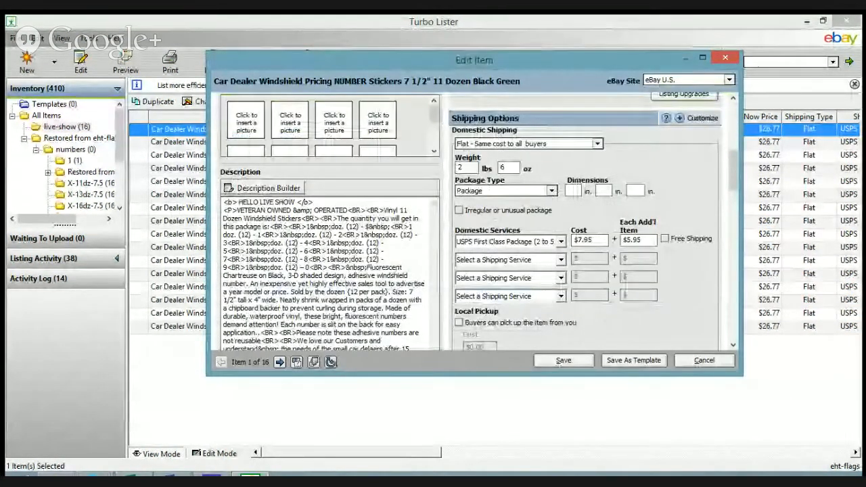
key(alt+Tab)
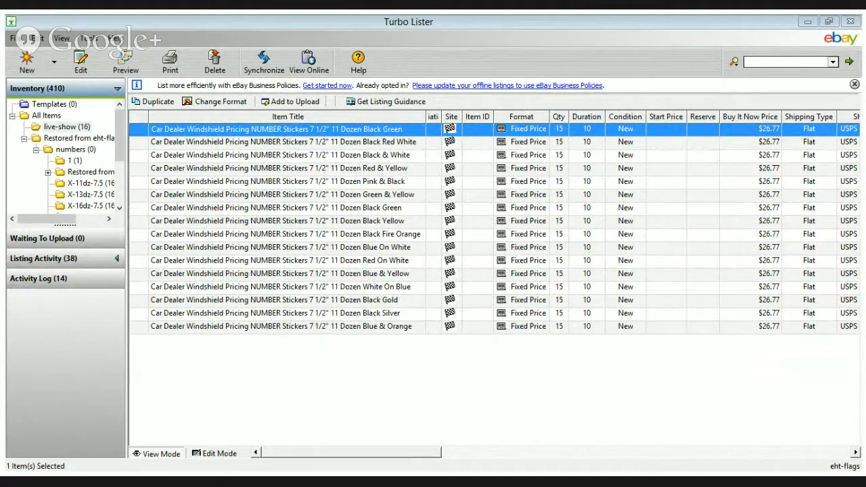
click(600, 470)
click(704, 361)
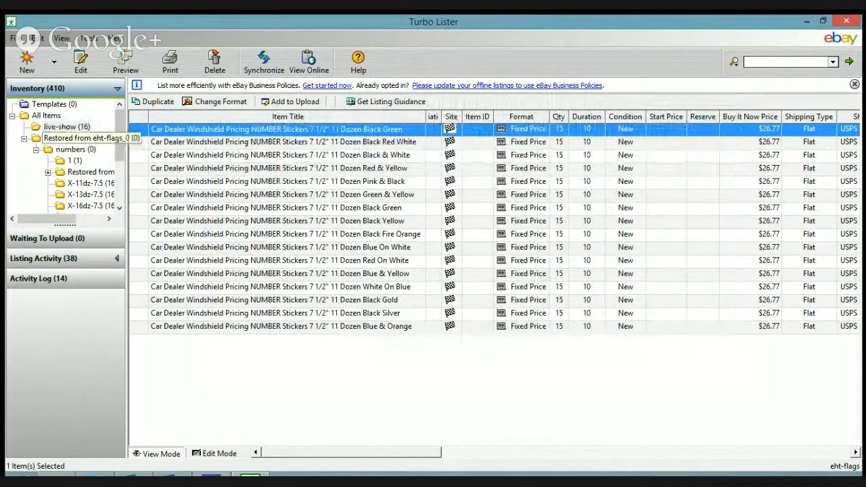
Add all live-show listings to the upload queue and go to the listings waiting to upload
shift+click(286, 328)
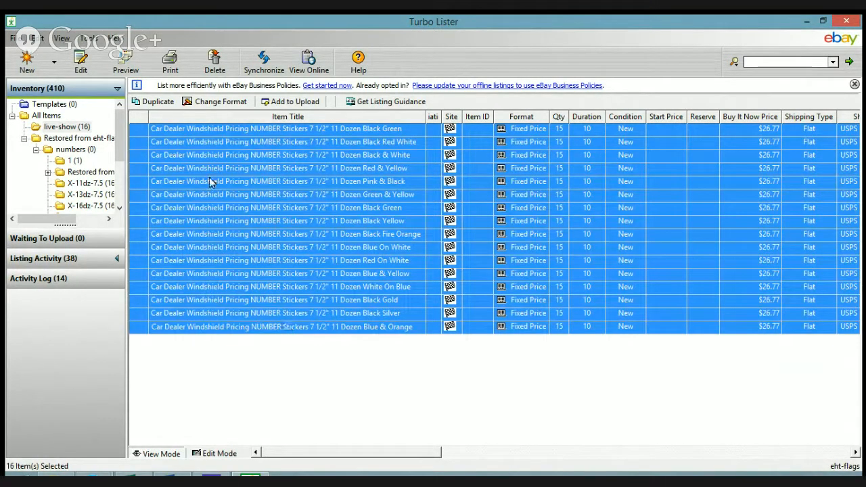
click(295, 103)
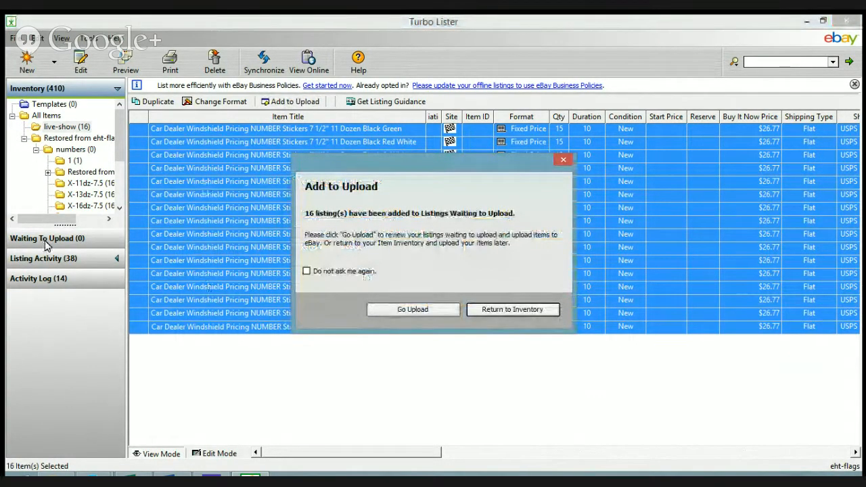
click(414, 309)
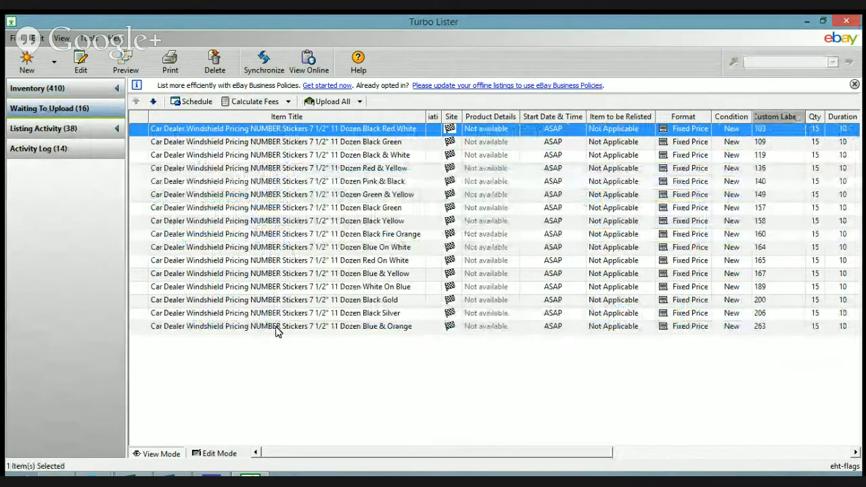
Schedule all listings waiting to upload to start on 1/12/2015 at 06:03 PM
key(ctrl+a)
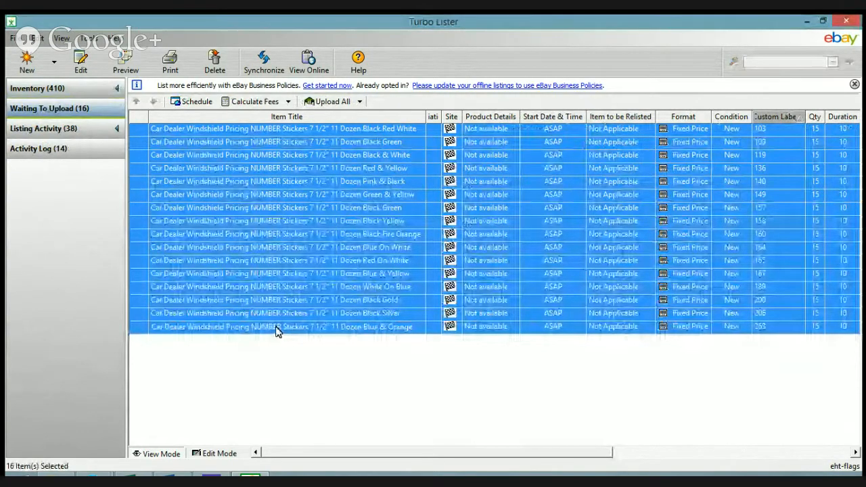
click(197, 102)
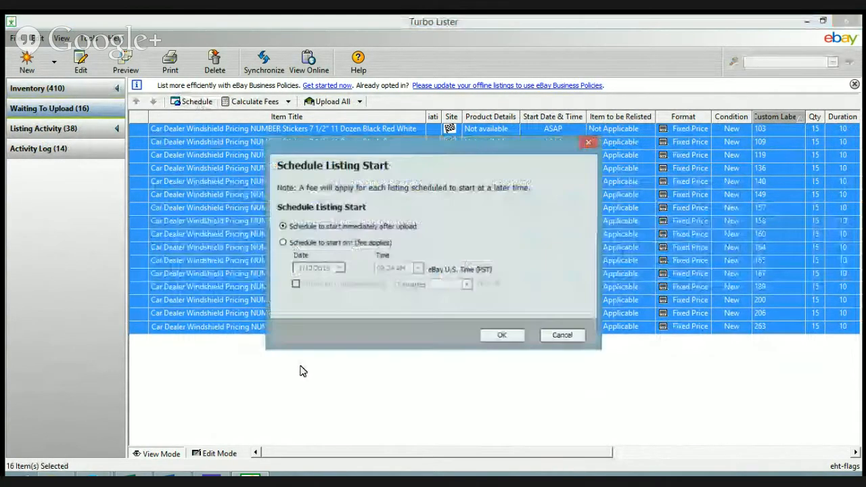
click(283, 243)
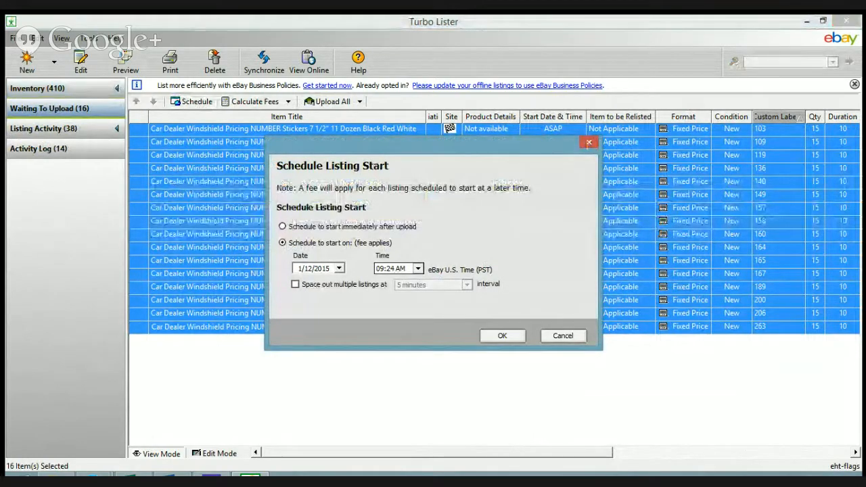
click(418, 269)
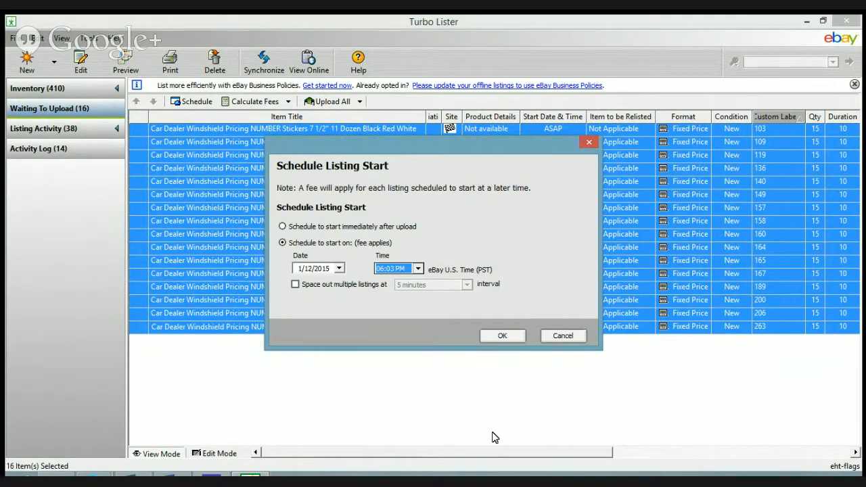
click(502, 335)
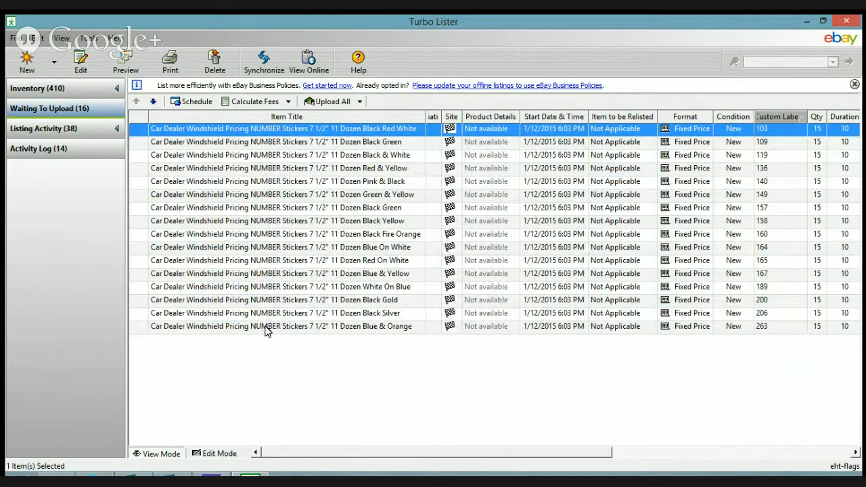
Reschedule the Black Green listing with custom label 109 to start on 1/13/2015 at 06:03 PM
click(329, 145)
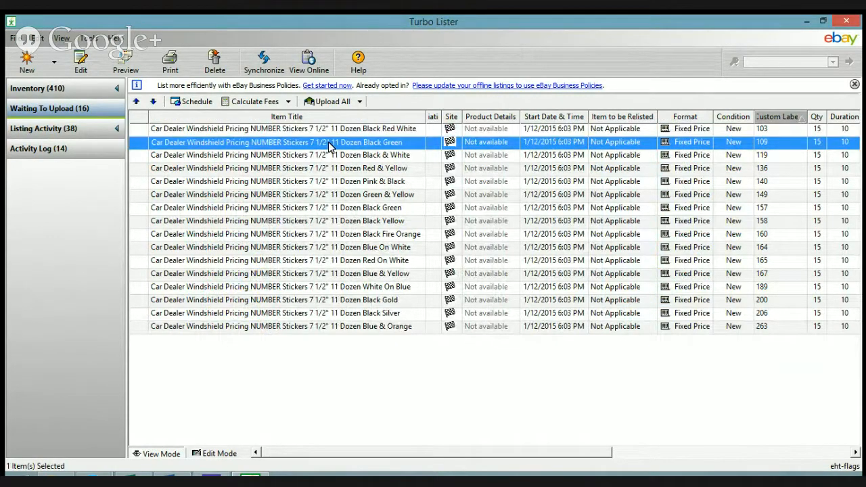
click(192, 101)
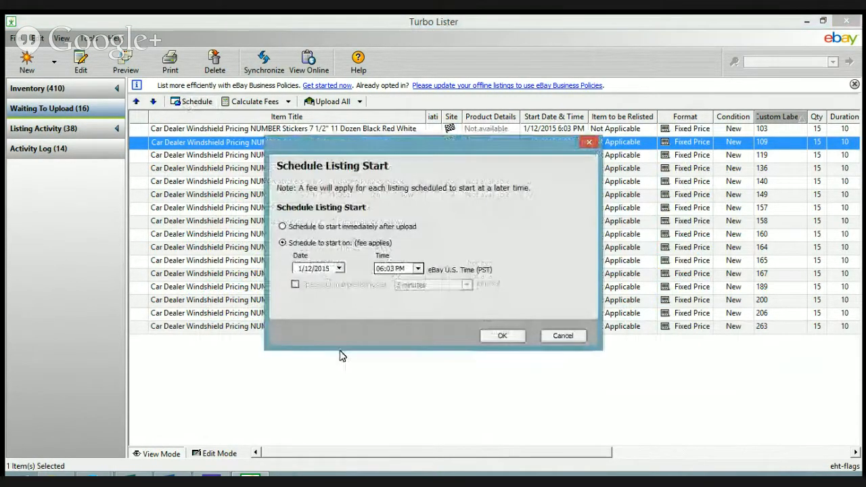
click(418, 269)
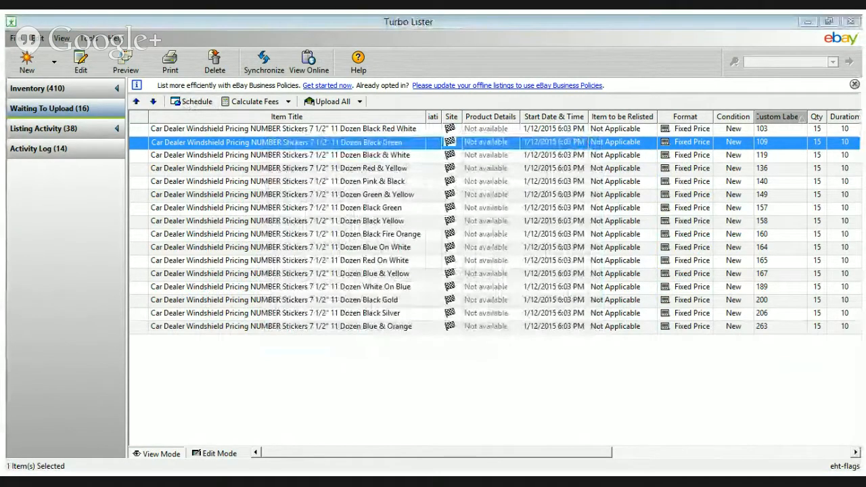
click(500, 334)
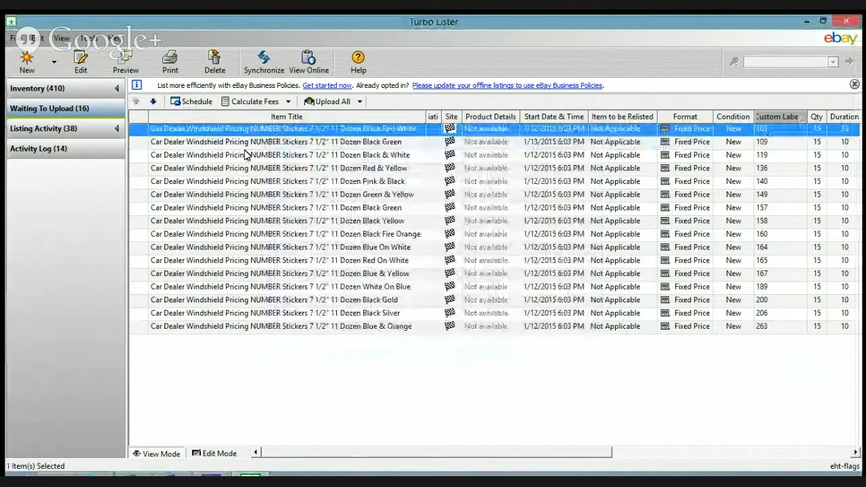
Reschedule the Black & White listing with custom label 119 to start on 1/14/2015 at 06:03 PM
click(247, 155)
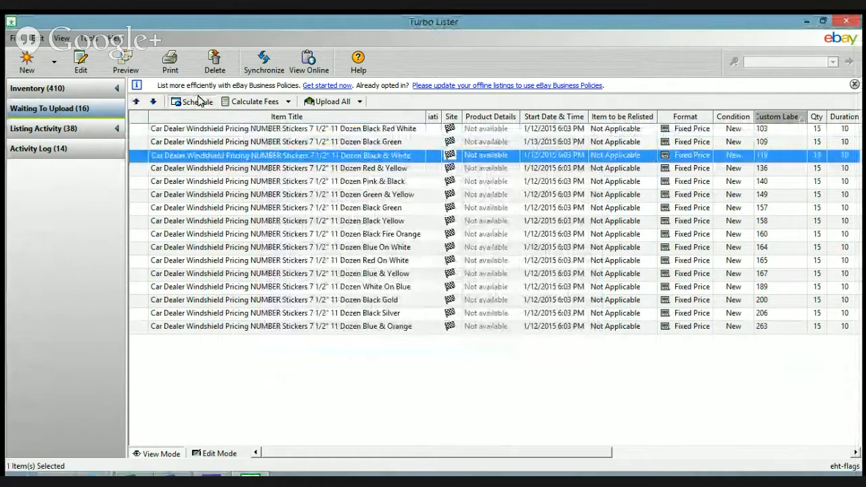
click(200, 102)
click(340, 268)
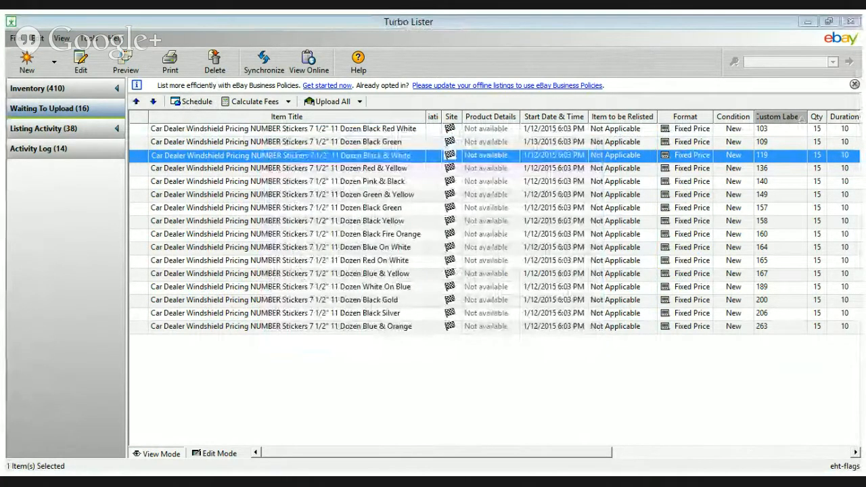
click(361, 324)
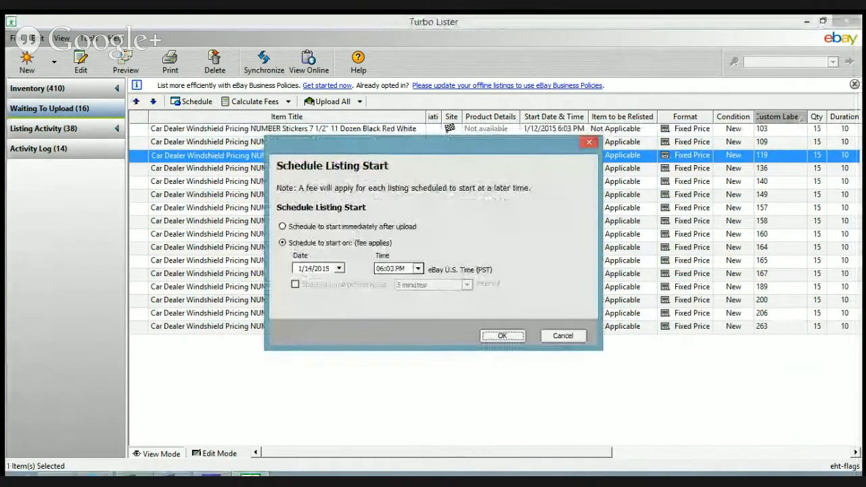
click(501, 336)
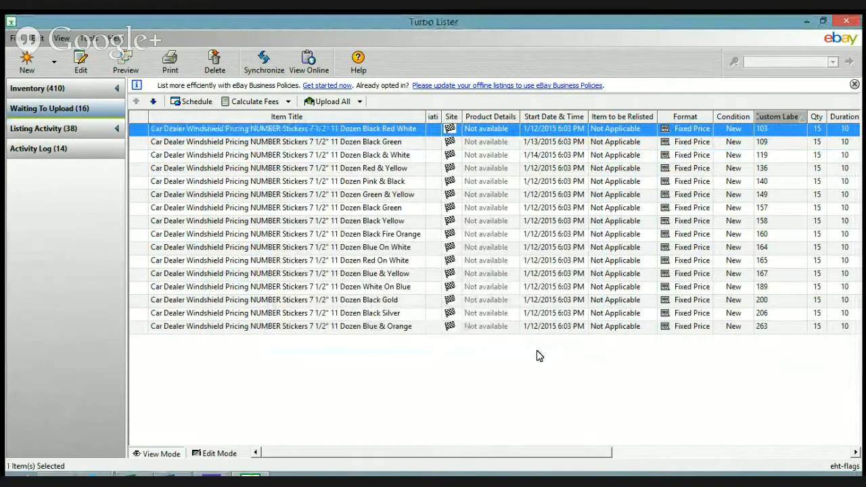
Select all listings waiting to upload and delete them from the upload queue
shift+click(318, 326)
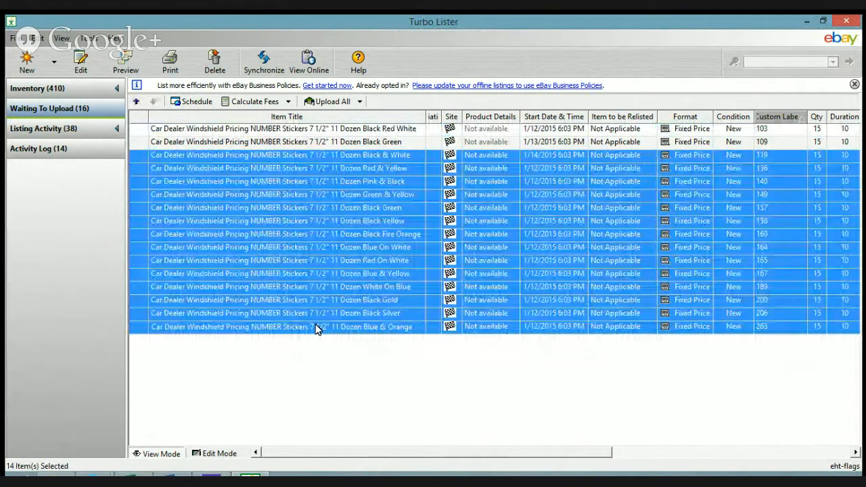
ctrl+click(335, 142)
ctrl+click(342, 131)
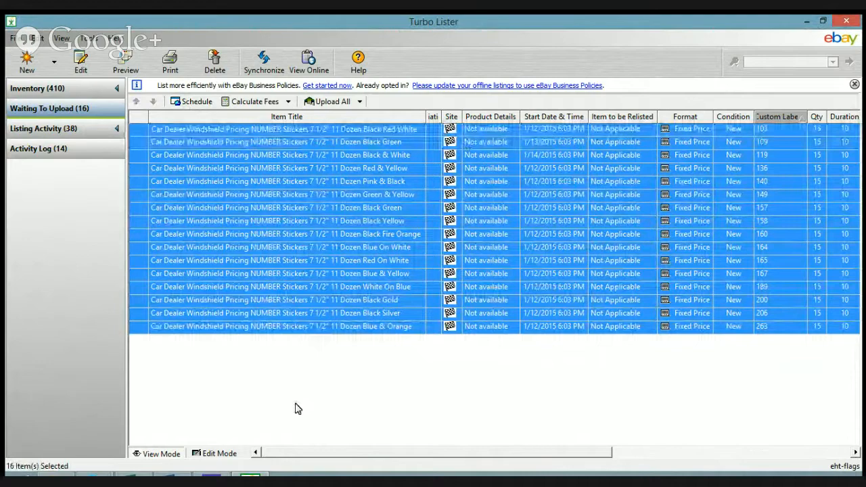
right_click(304, 227)
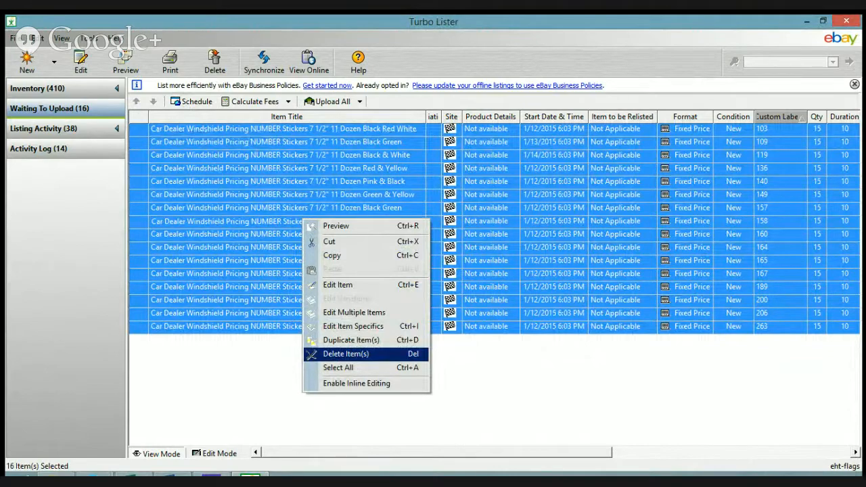
click(362, 353)
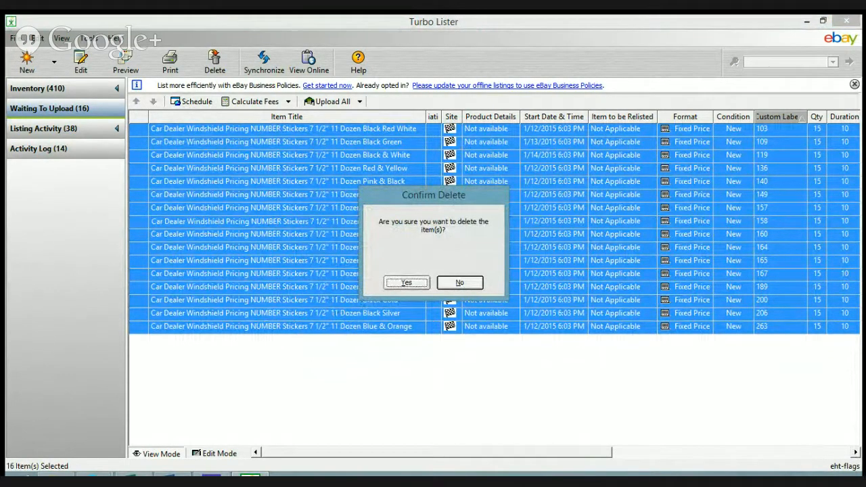
key(Return)
Return to the inventory and delete the folder Restored from eht-flags_0 with its contents
click(57, 93)
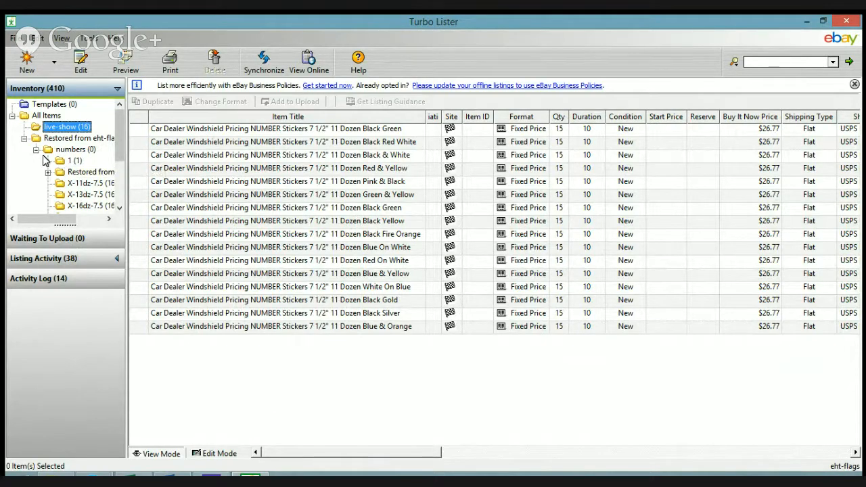
click(25, 138)
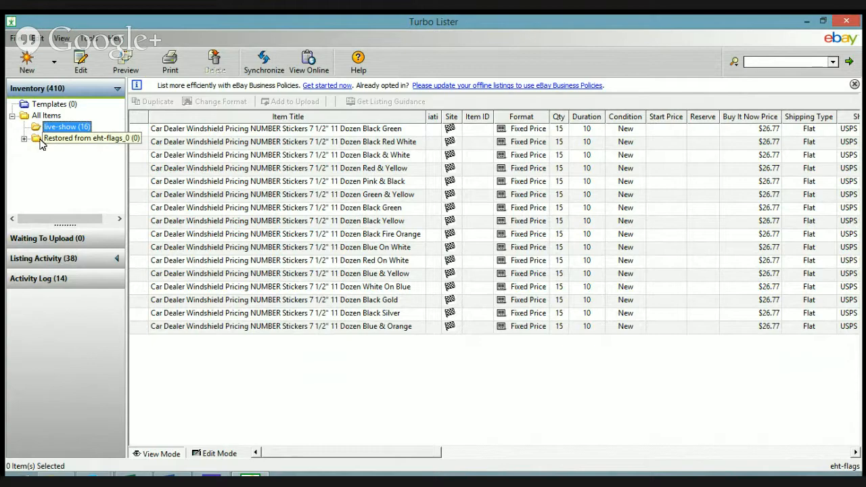
right_click(41, 138)
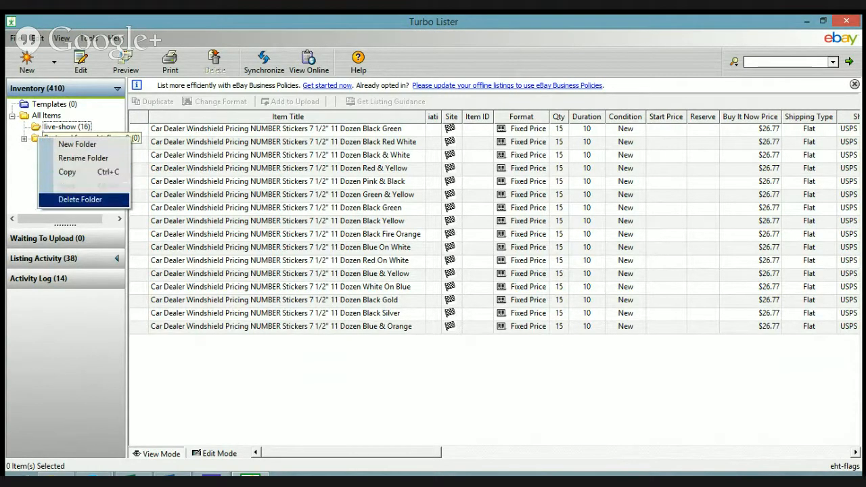
click(80, 199)
key(Return)
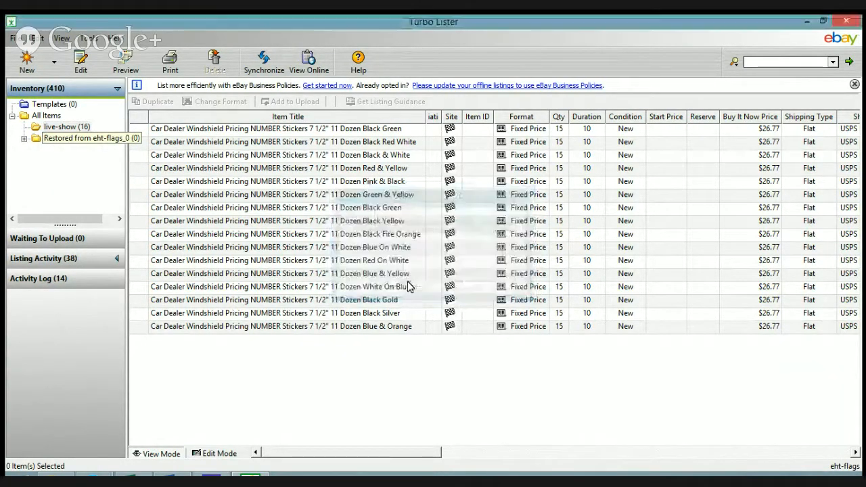
Preview the active eBay listings available for import and close the import without importing anything
click(14, 38)
mouse_move(47, 97)
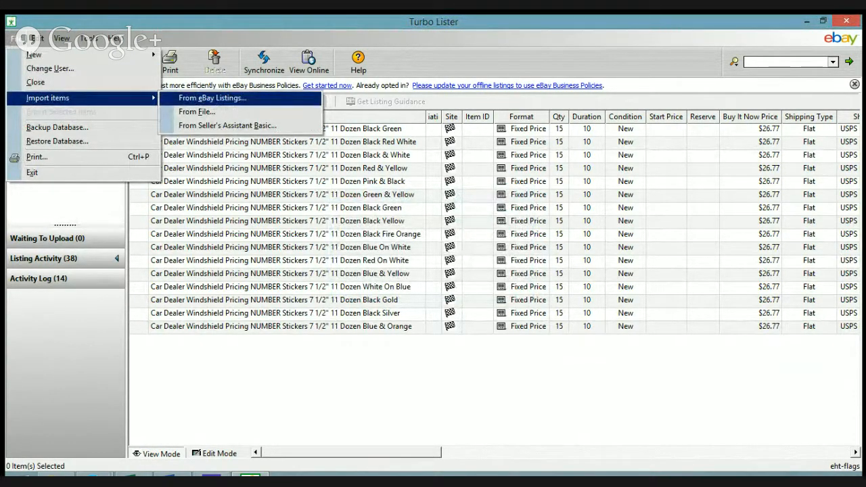
click(212, 97)
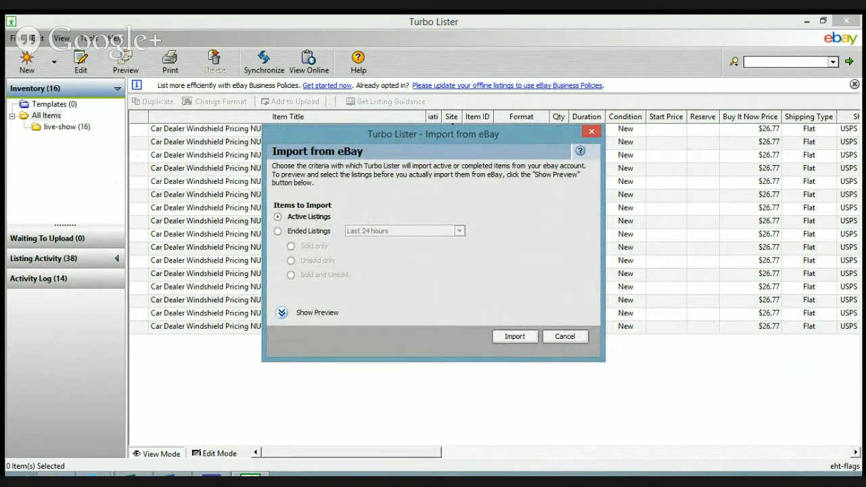
click(565, 336)
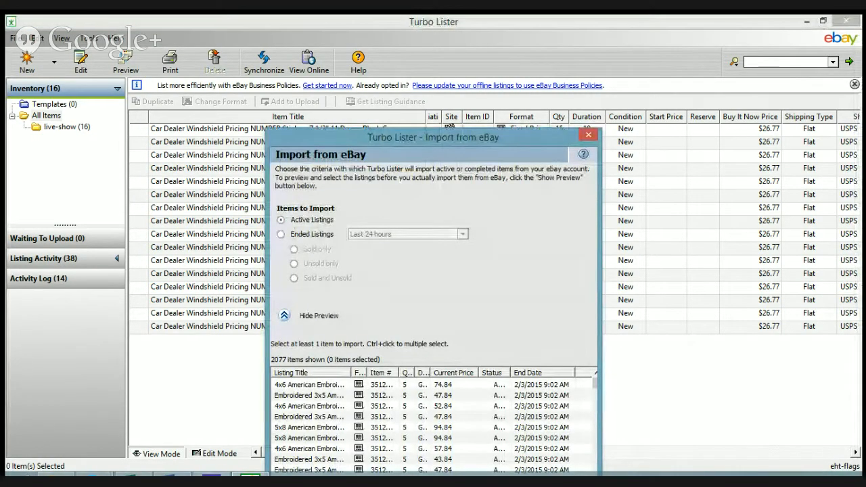
Sort the preview of active eBay listings by title and import only the five Disney Frozen puzzle auctions
mouse_move(594, 383)
mouse_down()
mouse_move(594, 412)
mouse_move(594, 383)
mouse_up()
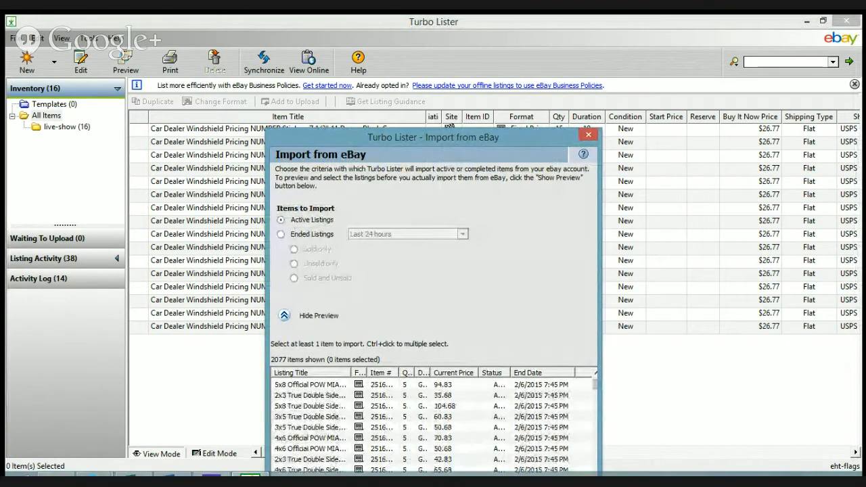
click(307, 373)
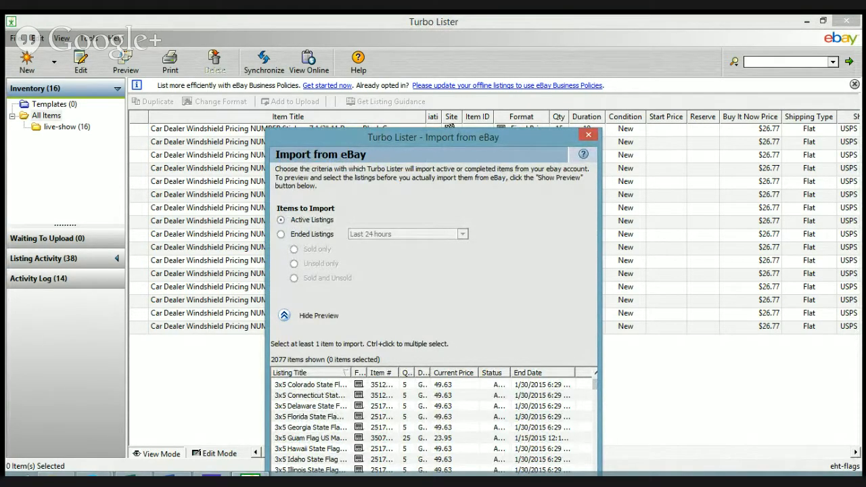
drag(594, 383, 594, 445)
click(595, 372)
drag(595, 445, 594, 442)
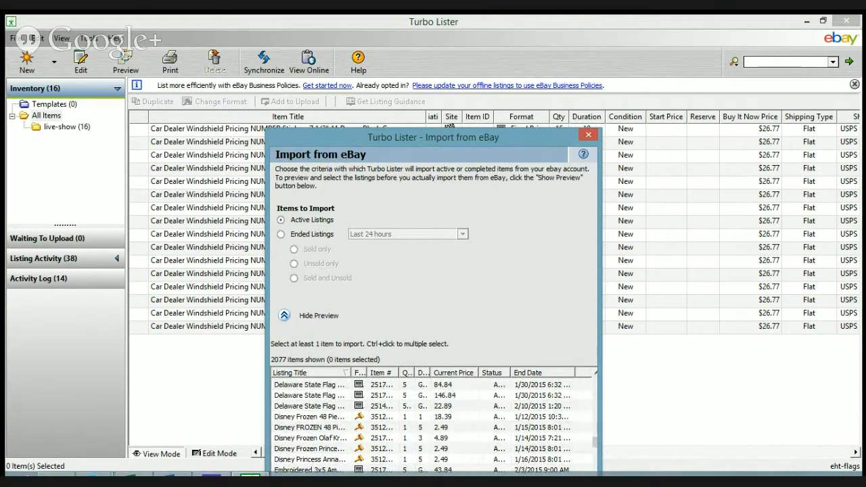
click(310, 417)
shift+click(310, 459)
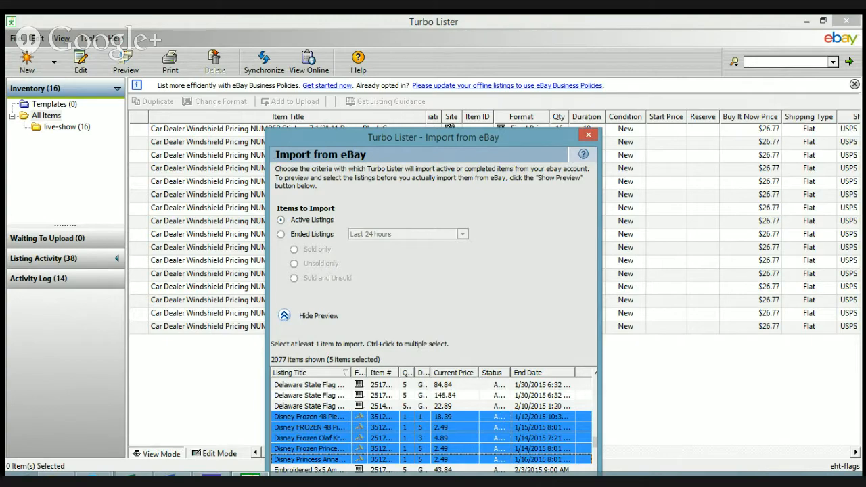
drag(433, 137, 454, 58)
click(530, 432)
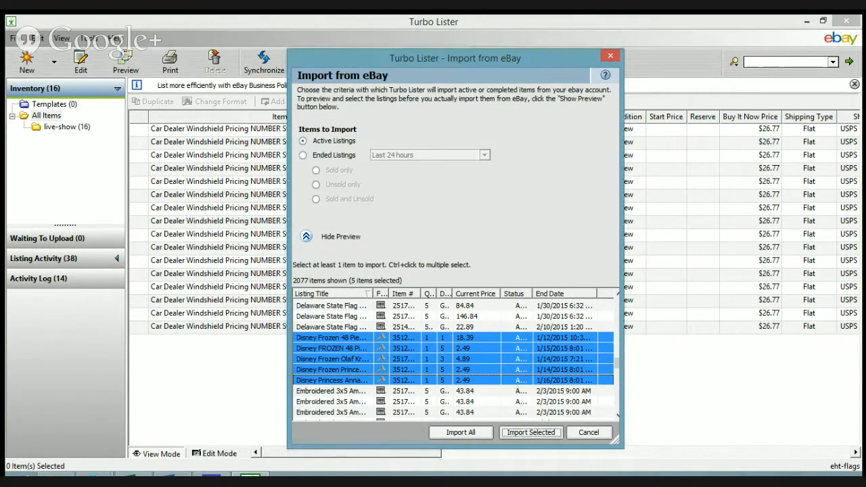
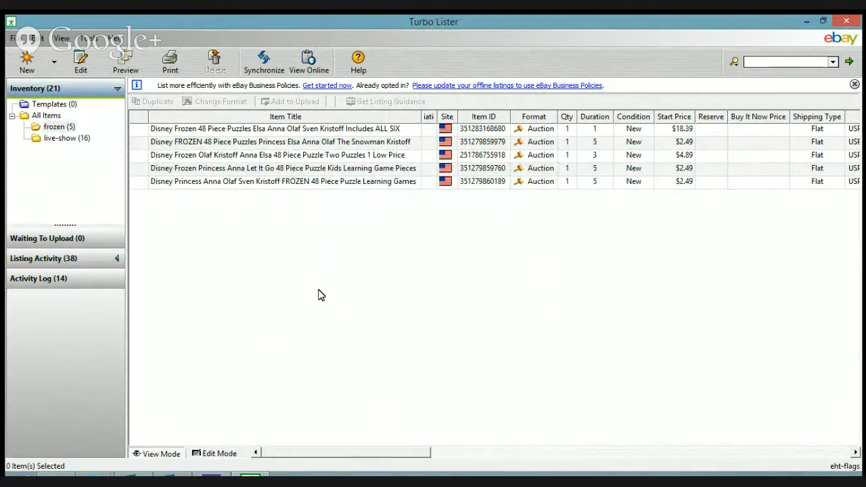
click(77, 190)
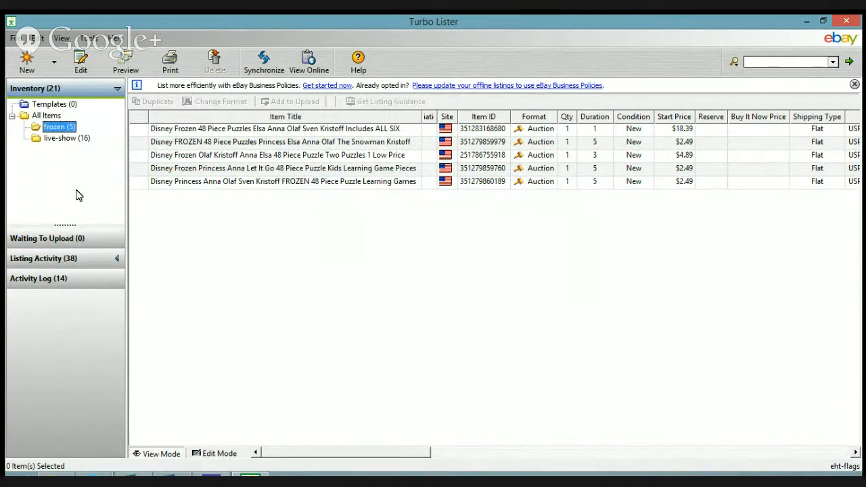
click(244, 245)
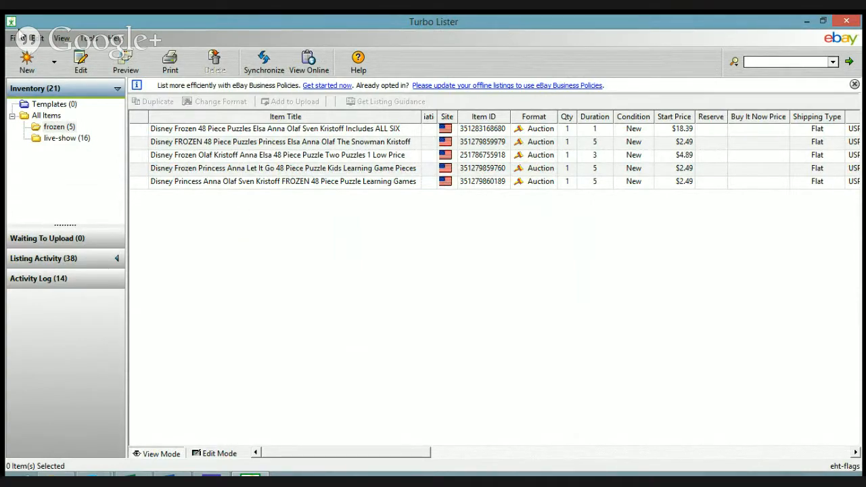
Back up the database as frozen-puzzles-live-show.tlb, with compacting before the backup enabled
click(19, 39)
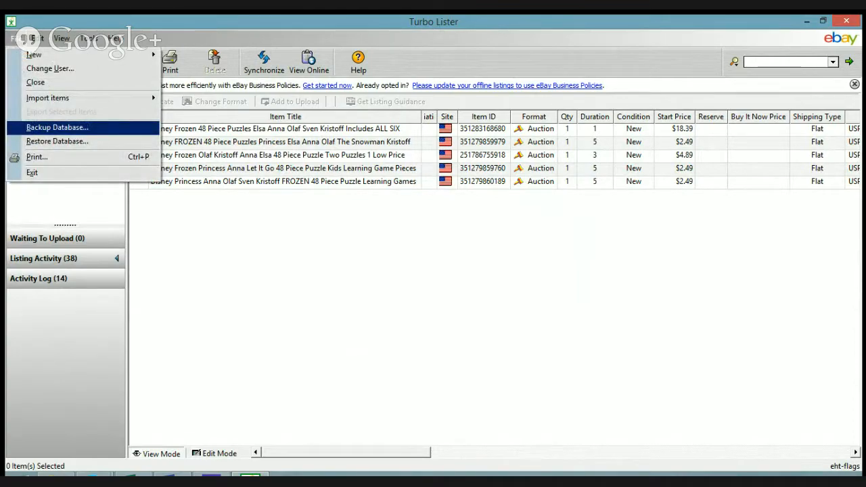
key(Return)
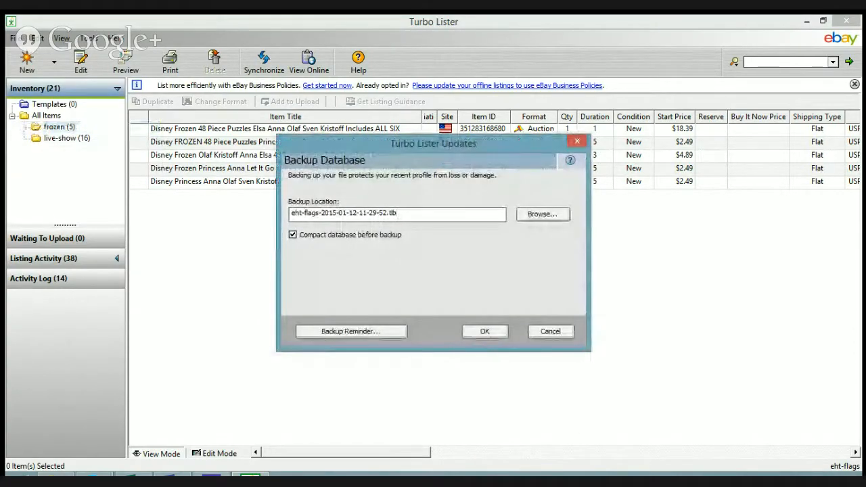
drag(386, 213, 257, 222)
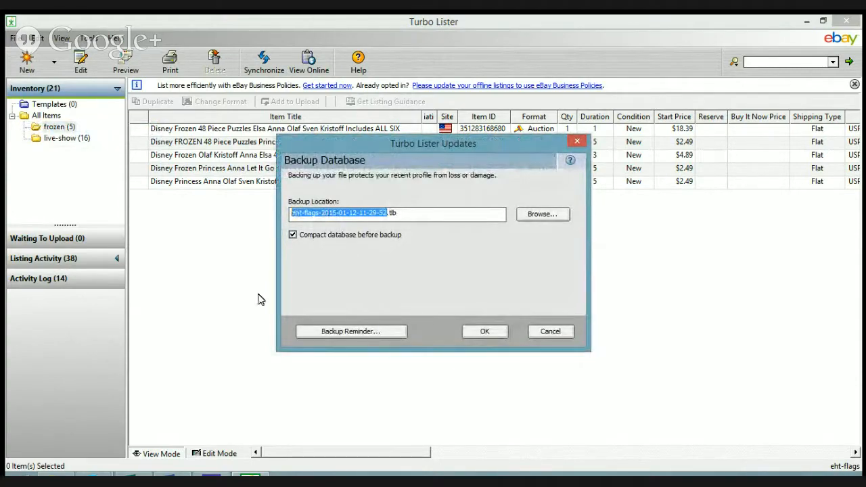
text(froze)
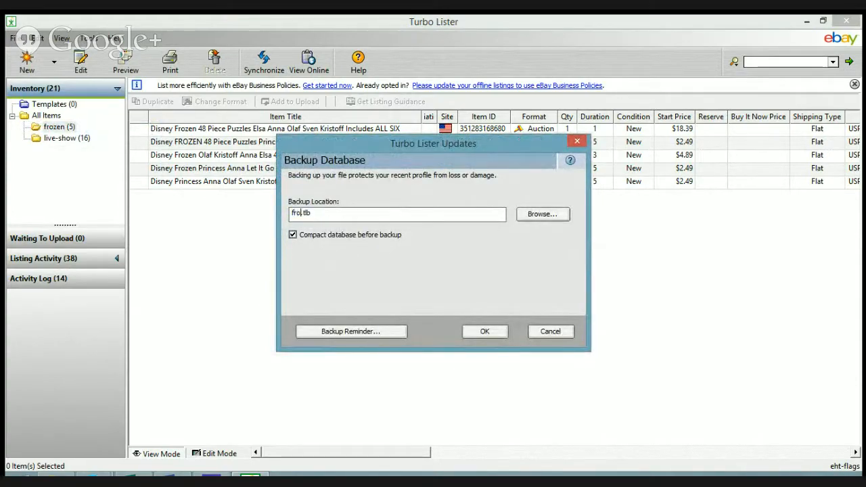
text(n-puzzles)
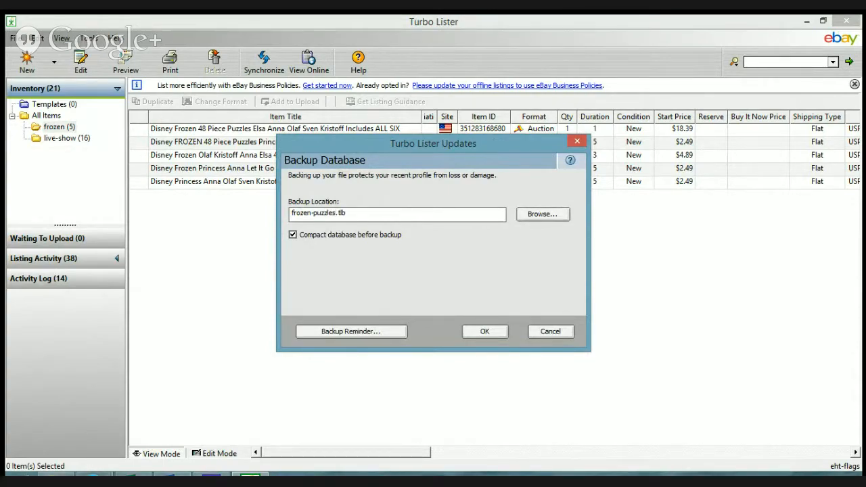
text(-live-show)
key(Return)
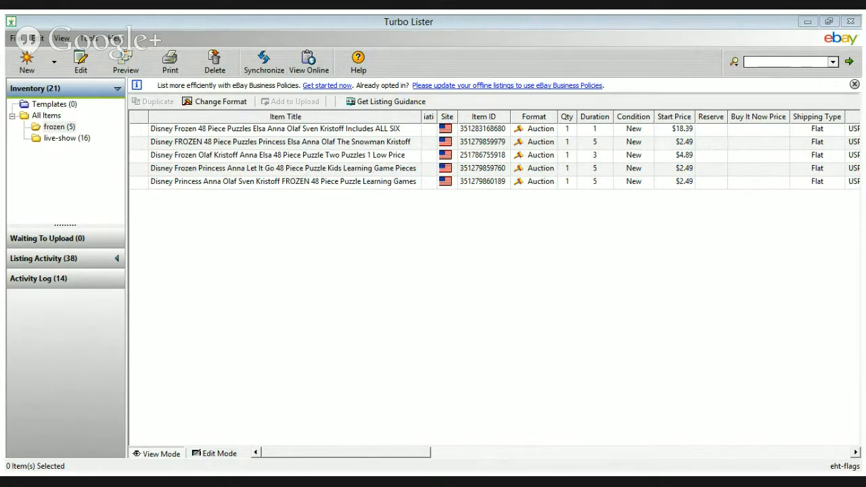
click(543, 301)
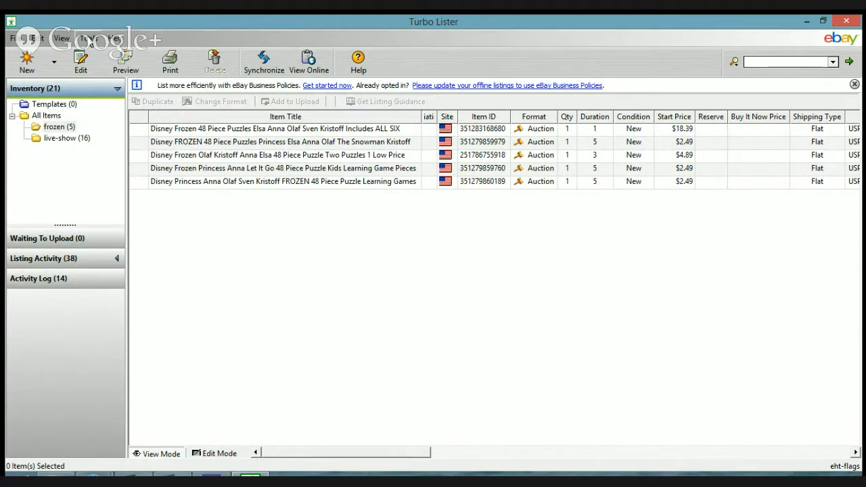
Examine the advanced Turbo Lister options for reminders, optional features, picture storage and password protection, and close the preferences
click(89, 39)
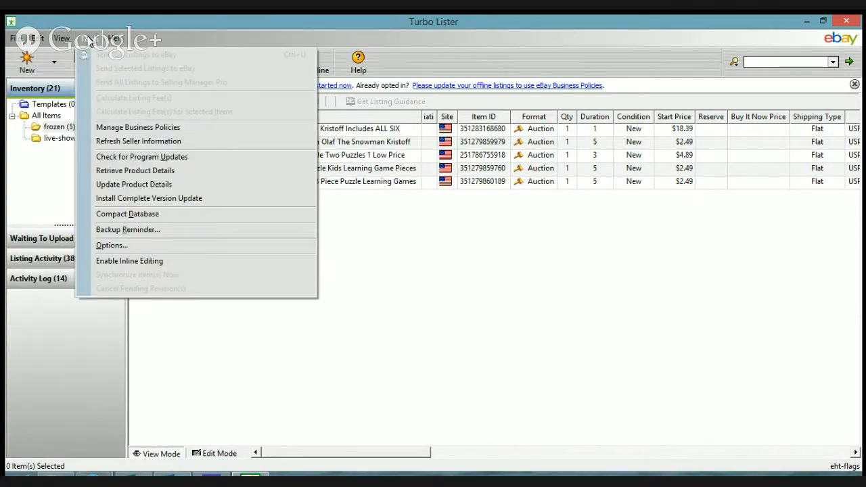
click(175, 246)
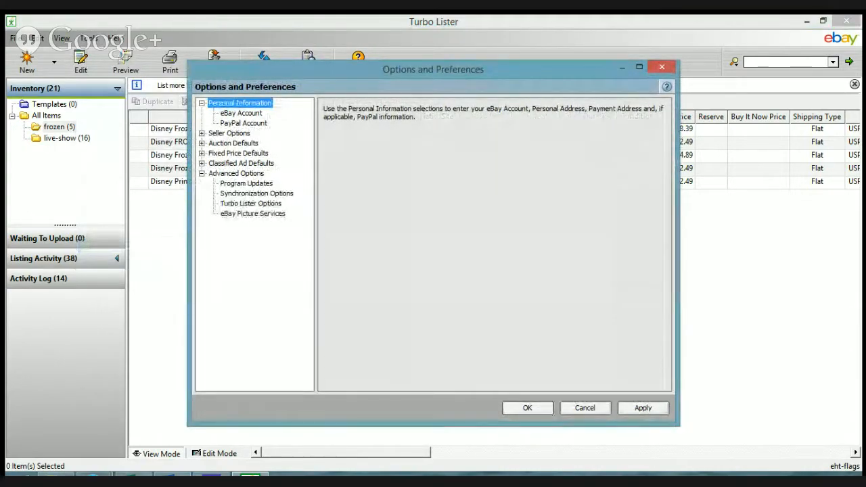
click(234, 203)
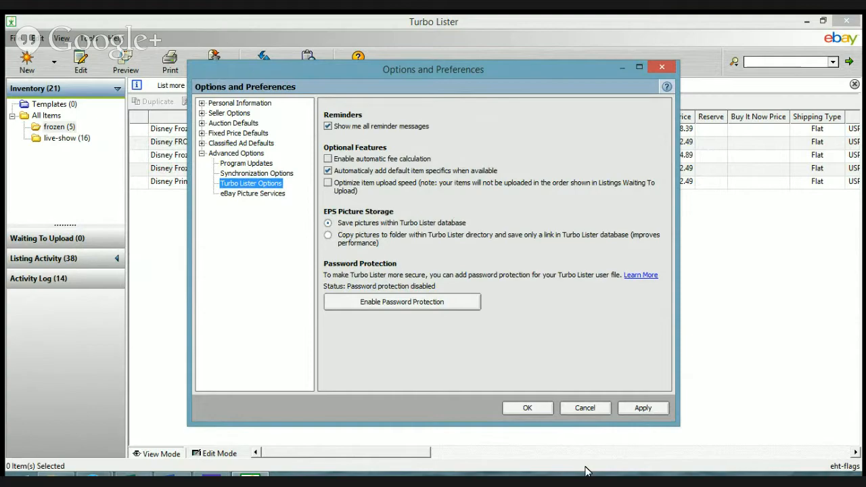
click(528, 408)
click(642, 407)
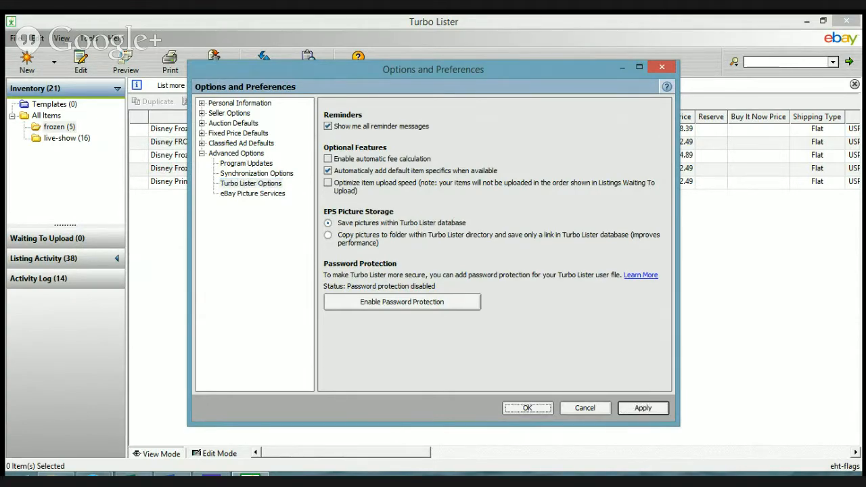
click(528, 408)
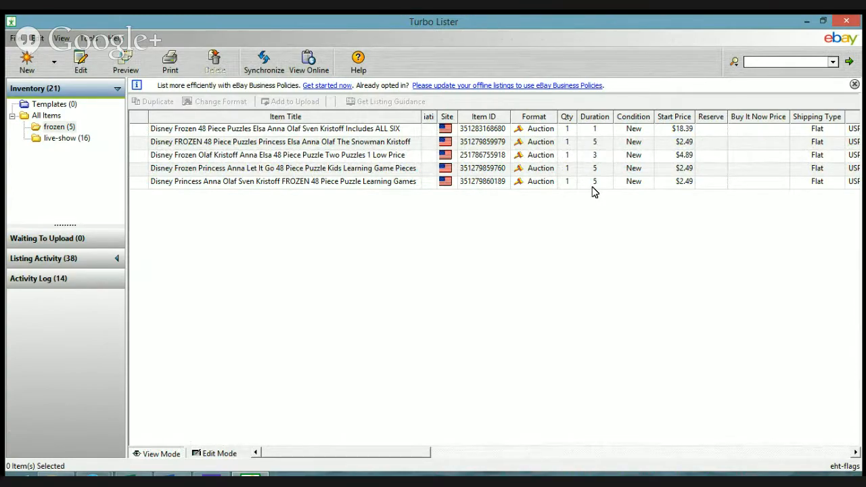
Sort the listings in the frozen folder by item title
click(350, 119)
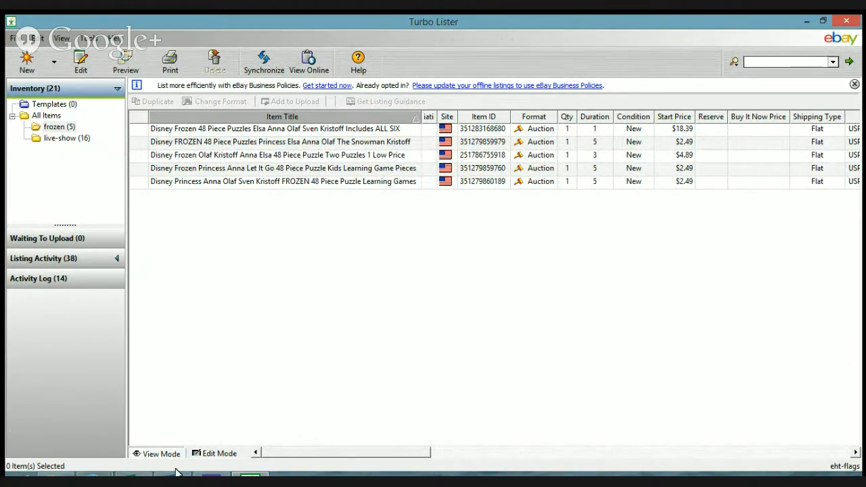
click(94, 475)
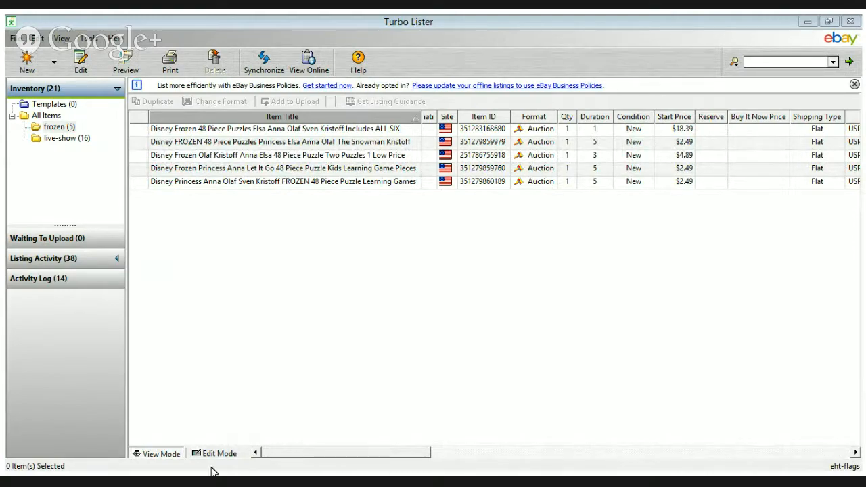
click(250, 476)
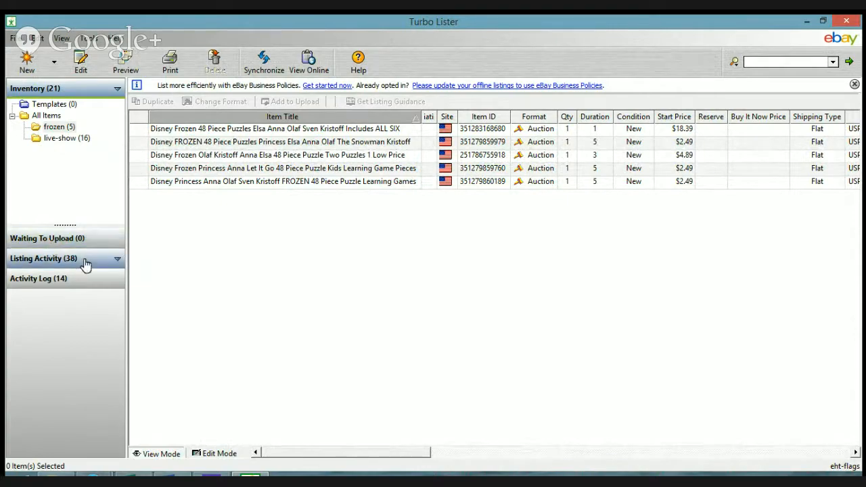
Select all entries in the activity log and delete them
click(52, 280)
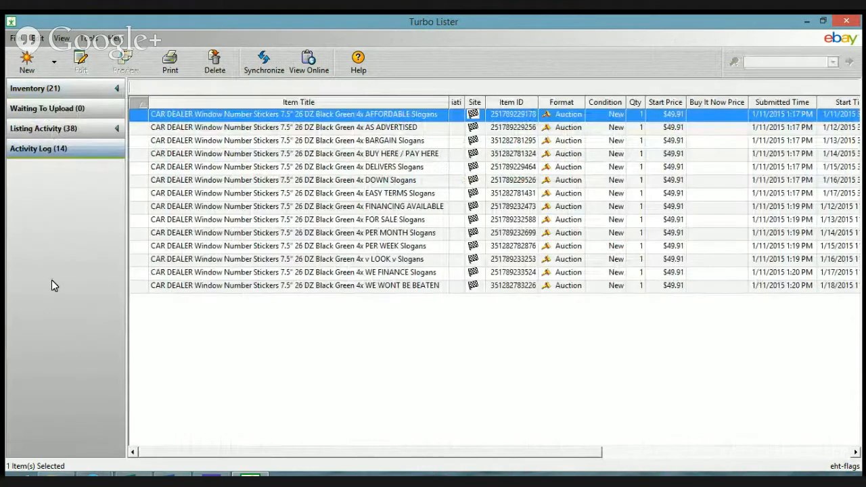
shift+click(283, 286)
right_click(279, 181)
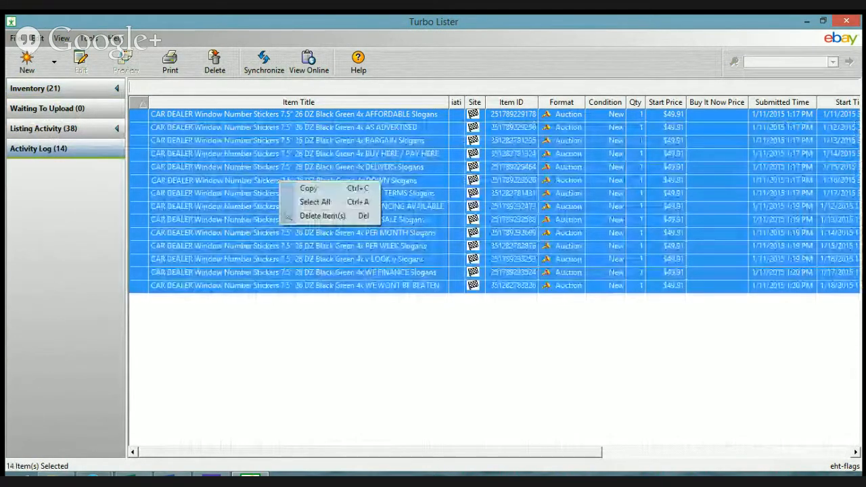
click(323, 216)
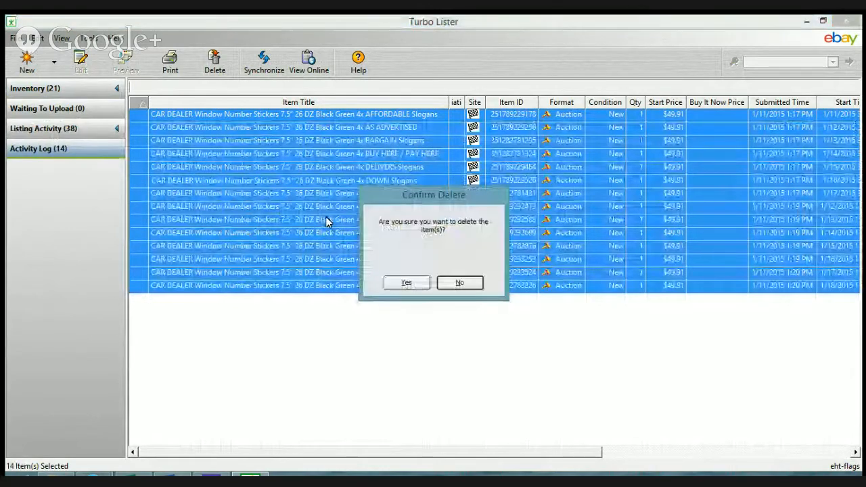
click(406, 284)
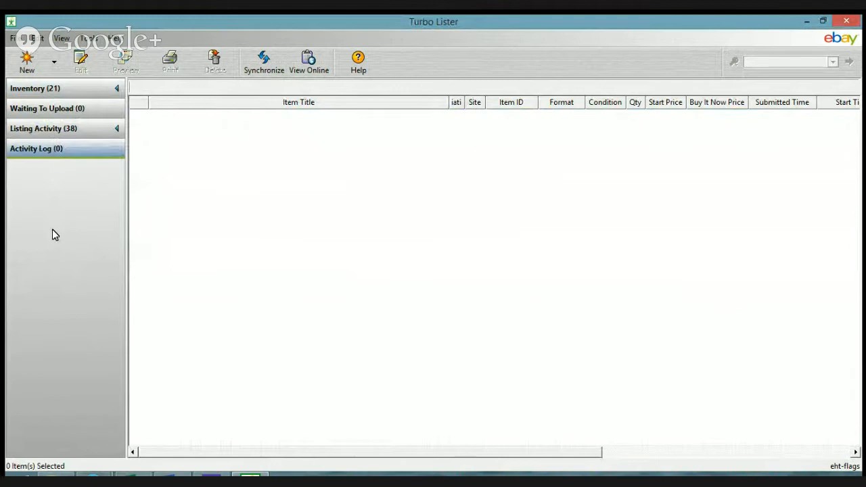
Review the active listings under the listing activity and return to the inventory
click(71, 129)
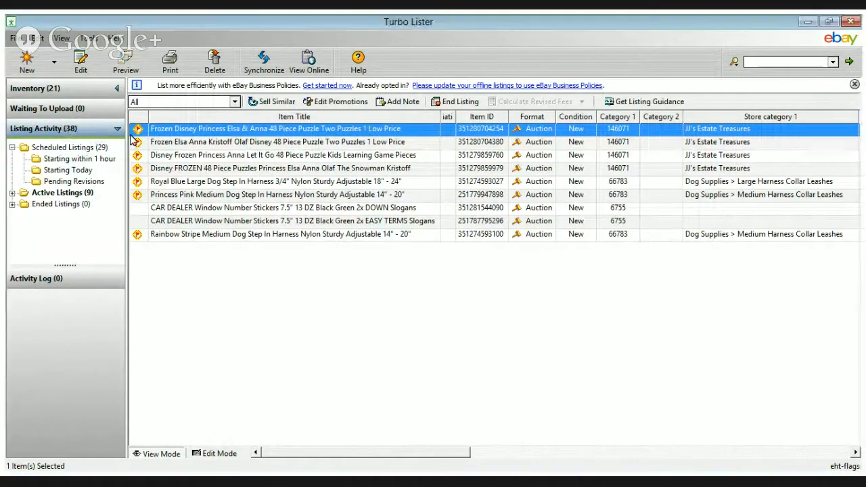
click(83, 193)
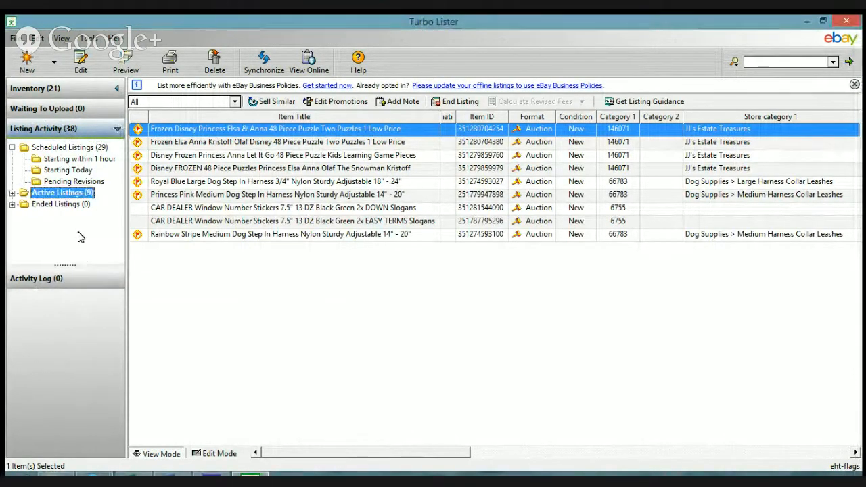
click(94, 92)
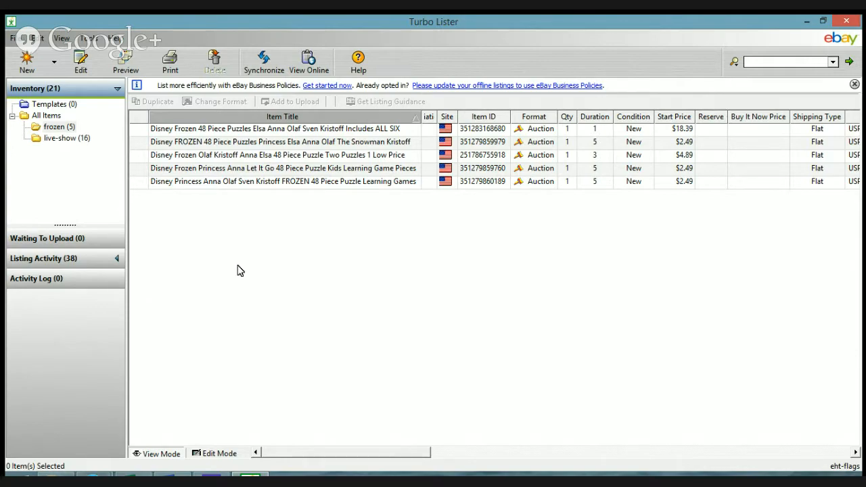
Copy the Disney Frozen 48 Piece Puzzles listing that includes all six puzzles from the frozen folder
click(242, 132)
right_click(242, 130)
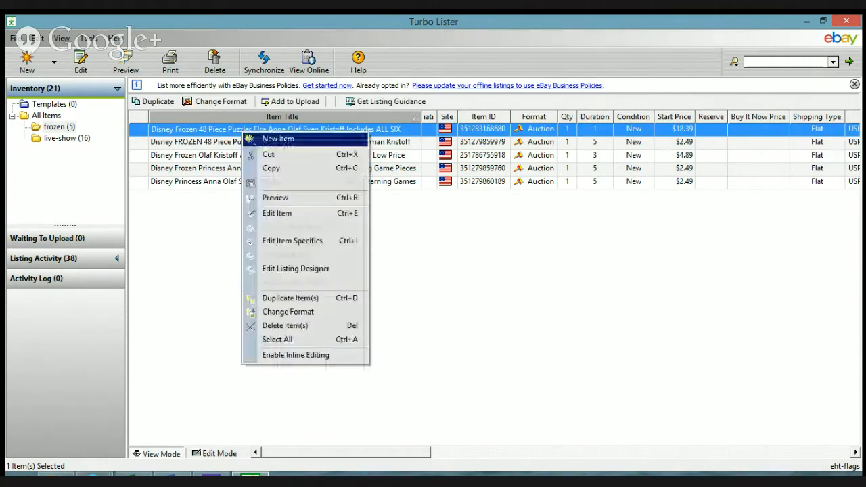
click(270, 167)
Create a top-level inventory folder named new-puzzles
right_click(42, 116)
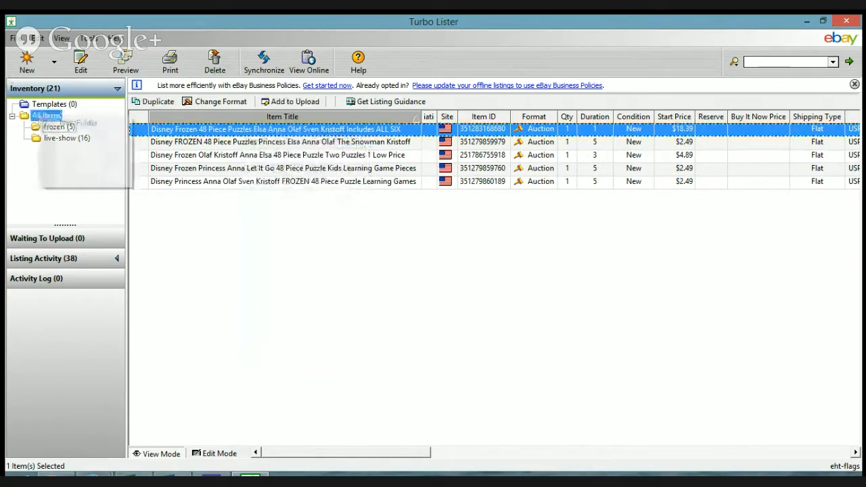
click(79, 122)
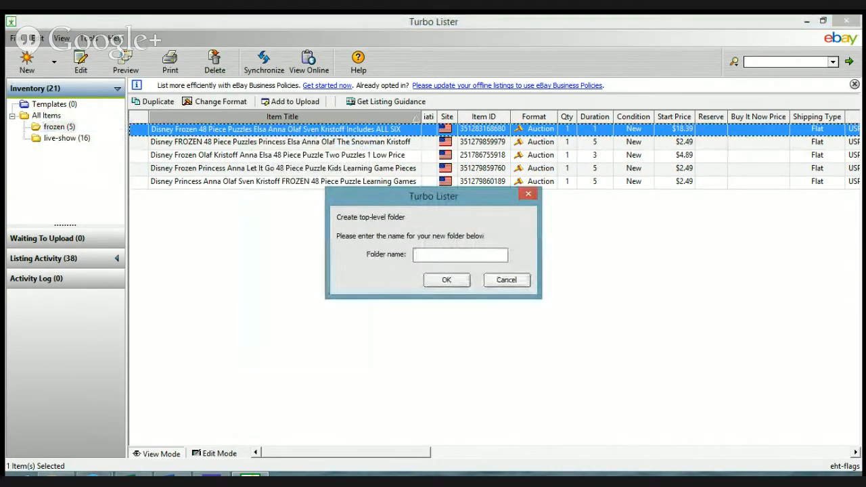
text(new-)
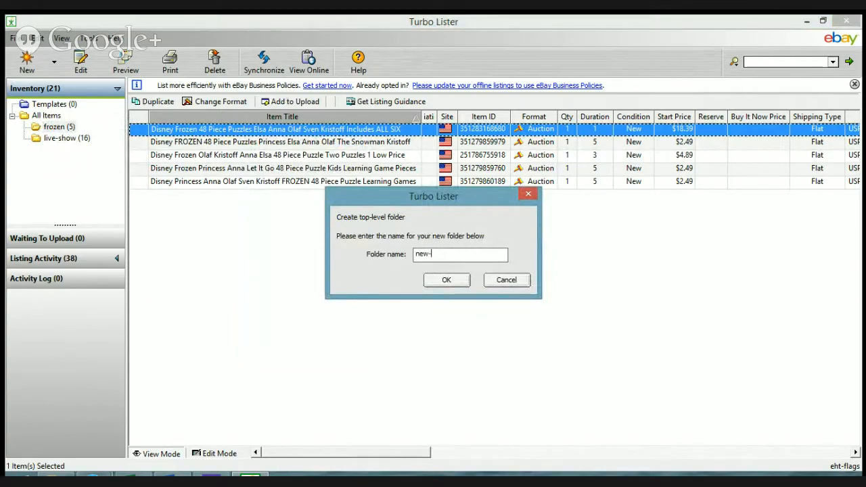
text(puzzles)
key(Tab)
key(Return)
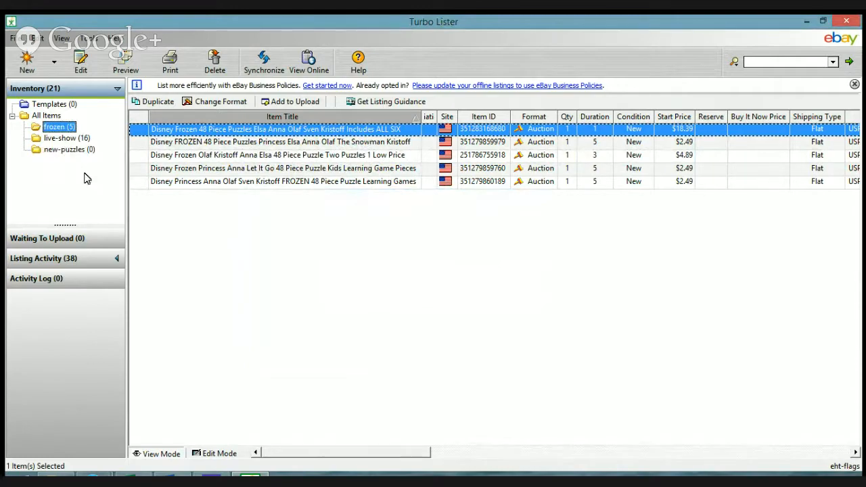
Paste the copied Disney Frozen 48 Piece Puzzles listing into the new-puzzles folder
click(53, 151)
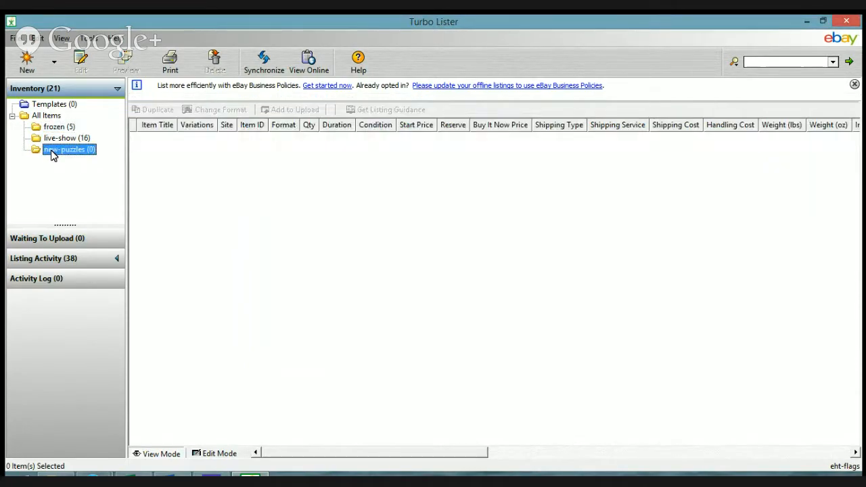
right_click(235, 191)
click(263, 240)
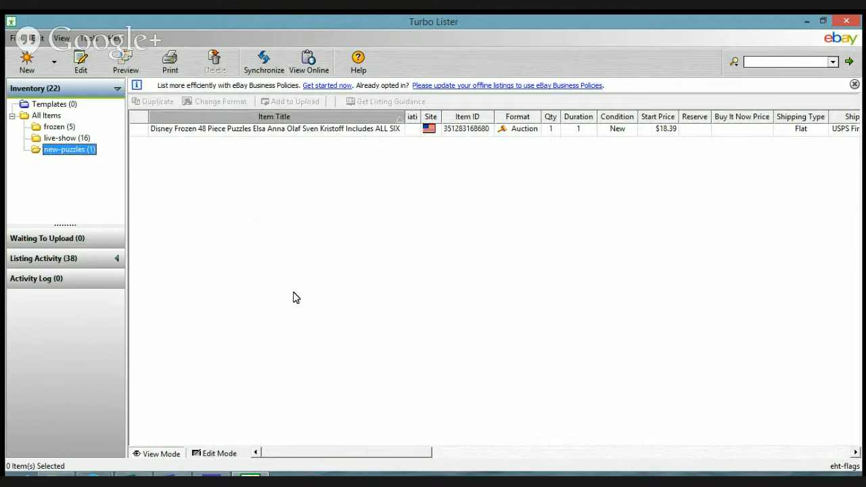
Duplicate the pasted puzzle listing in the new-puzzles folder seven times
click(314, 133)
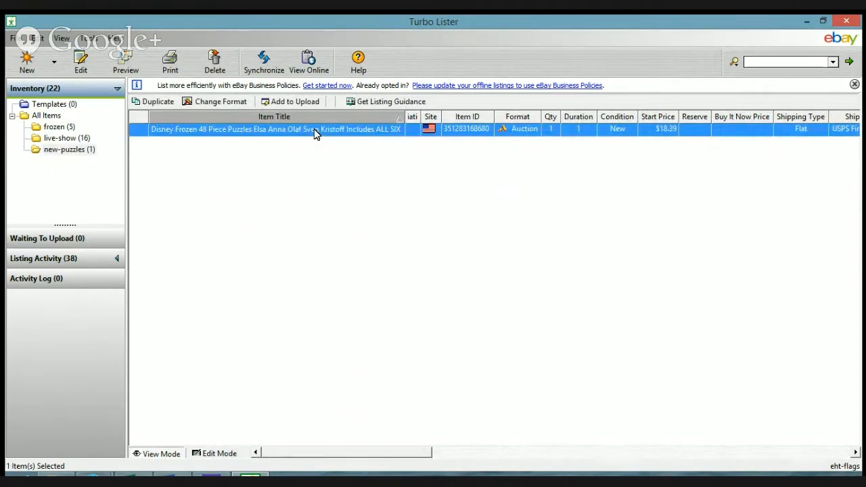
right_click(315, 131)
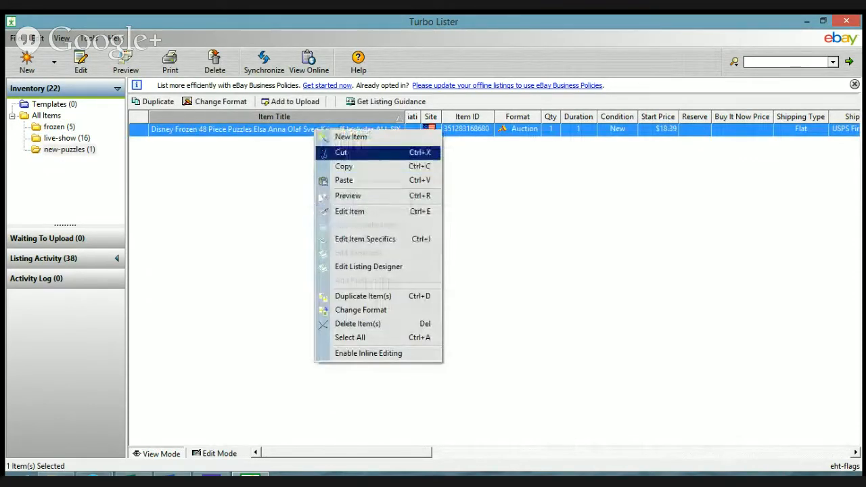
click(245, 133)
right_click(245, 133)
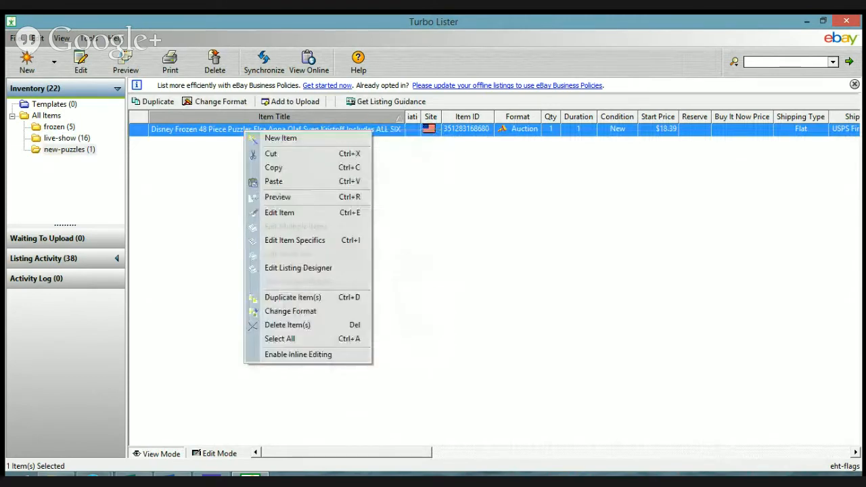
click(227, 133)
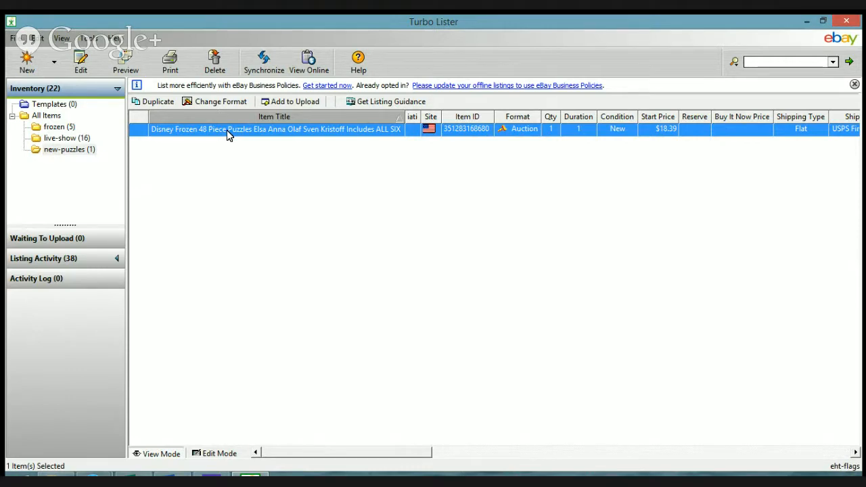
right_click(227, 133)
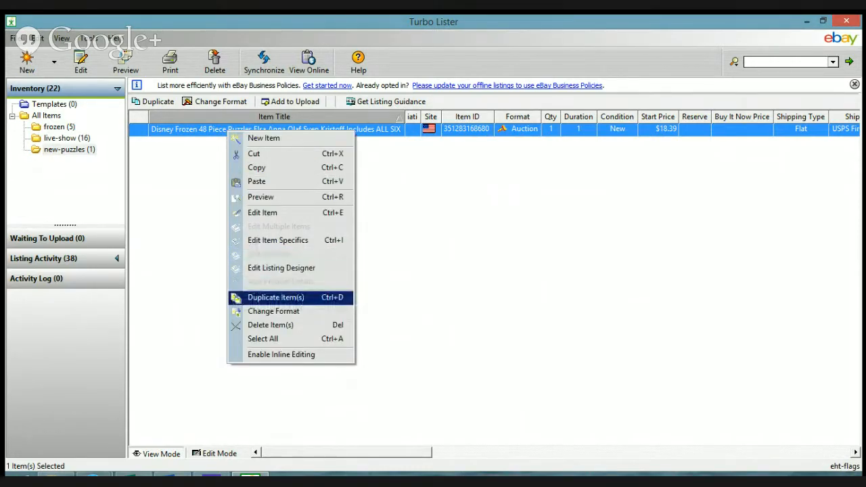
click(306, 299)
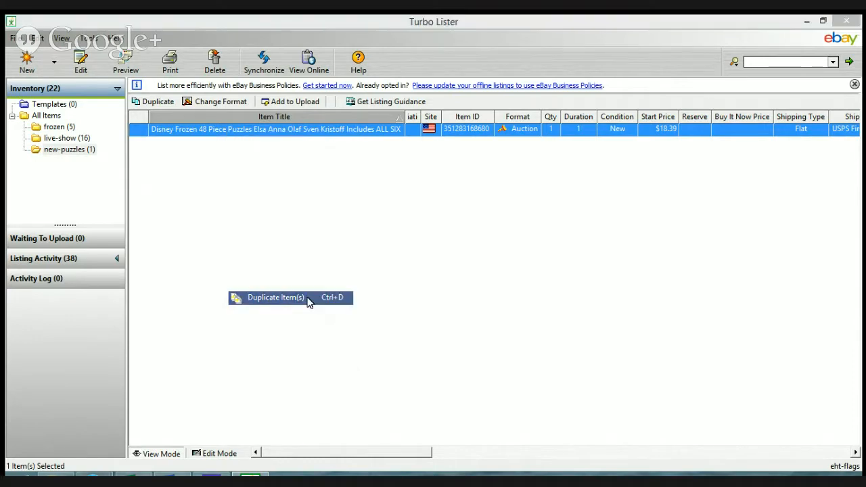
click(485, 236)
key(Tab)
click(441, 264)
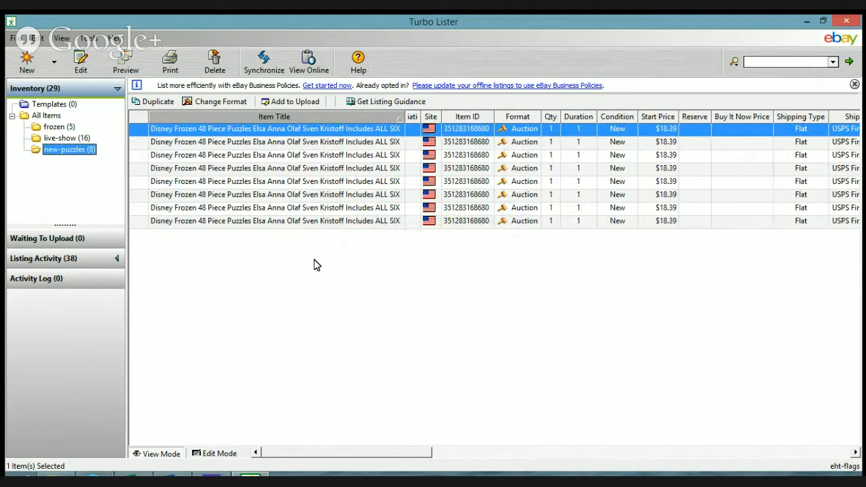
Edit the second listing in new-puzzles, replacing "Kristoff Includes ALL SIX" in its title with "Winnie The Pooh", and save
click(313, 129)
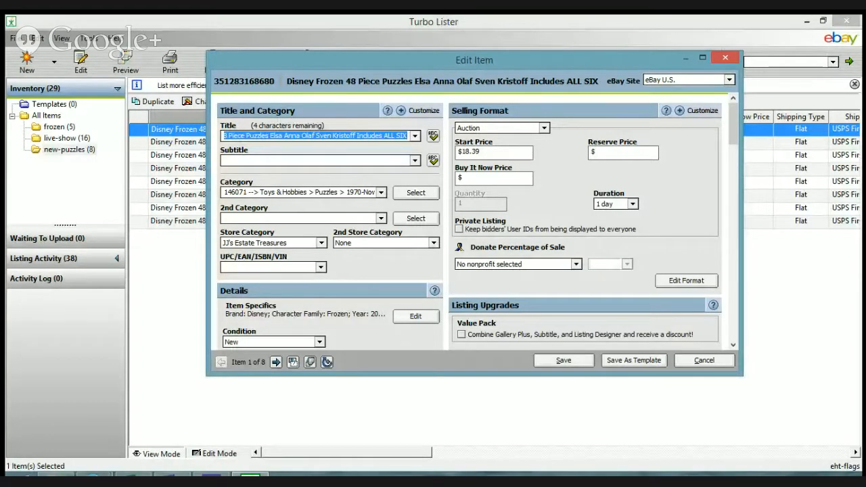
scroll(473, 223, down, 3)
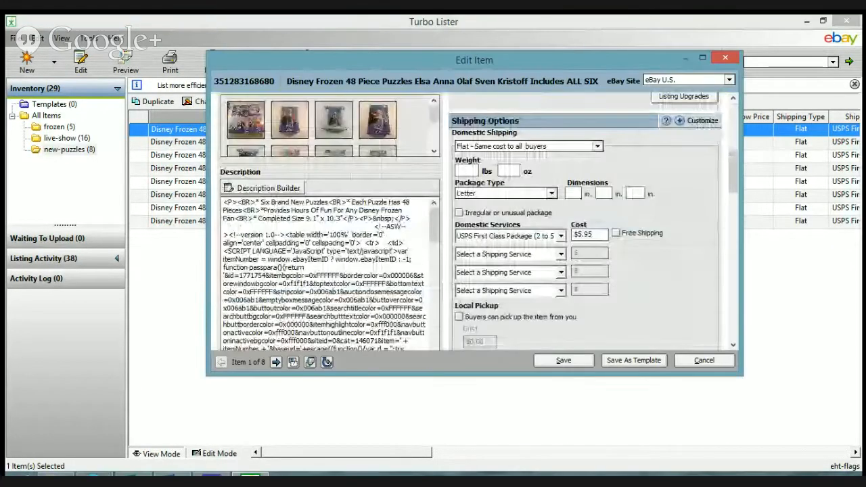
scroll(474, 223, down, 5)
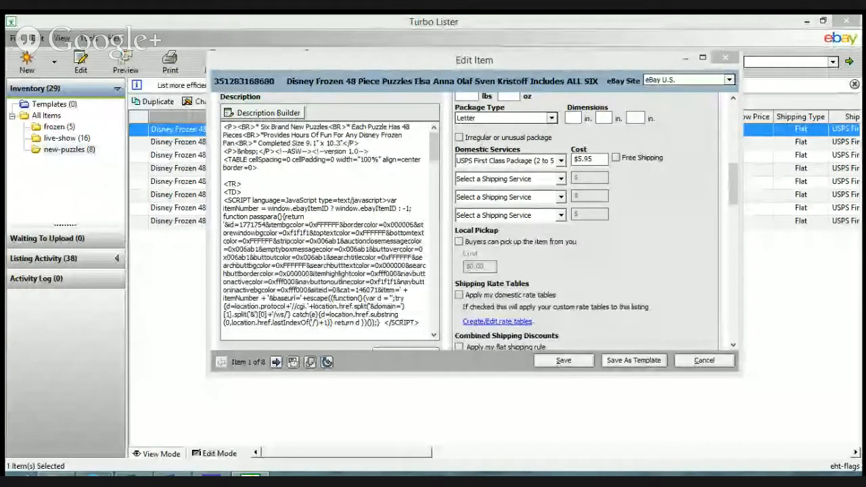
click(276, 361)
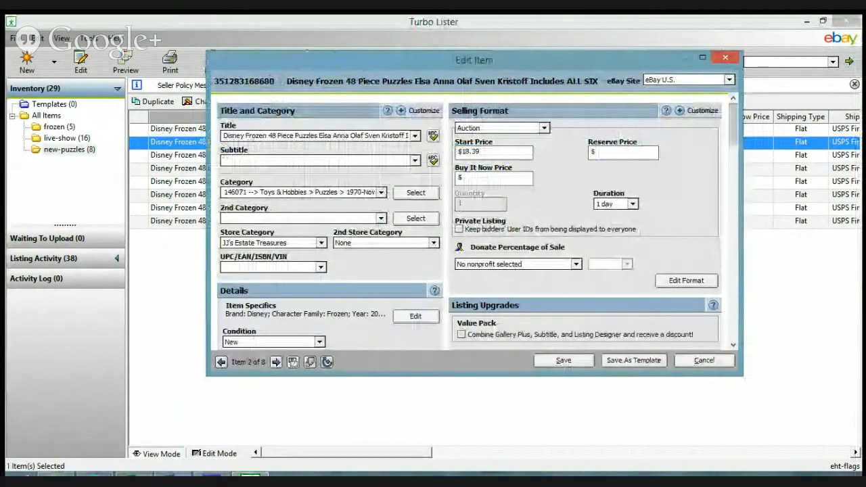
key(End)
key(ctrl+shift+Left)
key(ctrl+shift+Left)
key(ctrl+shift+Left)
key(ctrl+shift+Left)
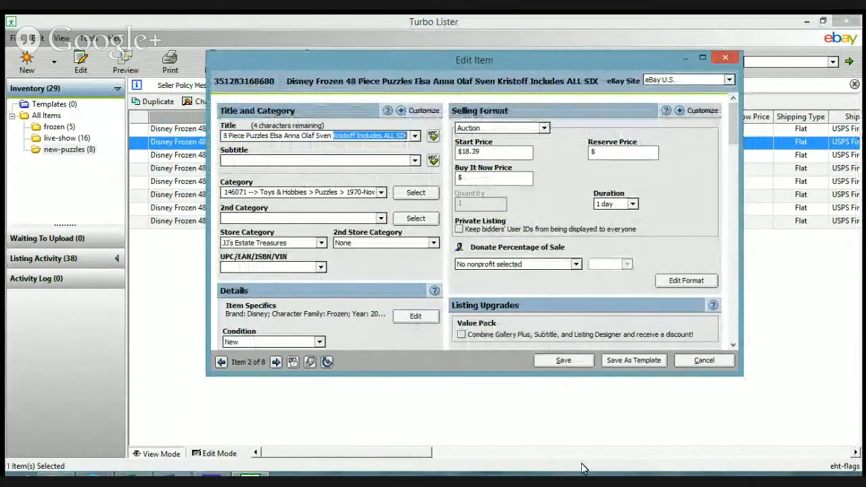
text(Winnie The Pooh)
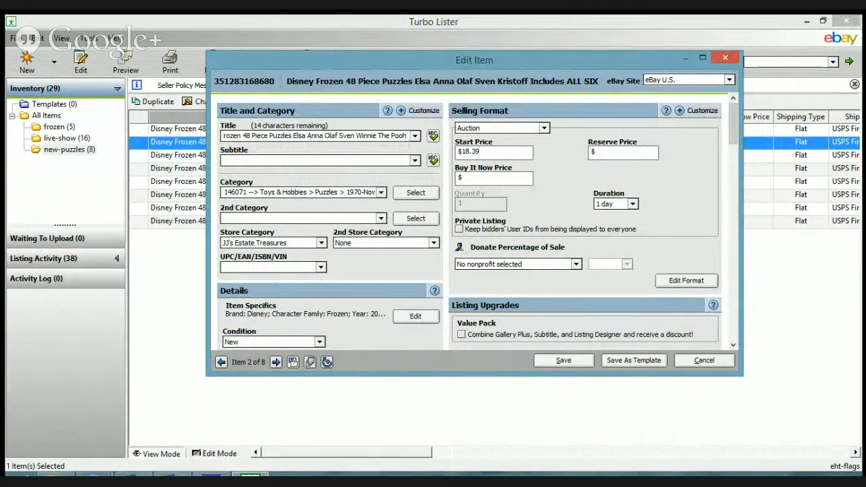
click(276, 362)
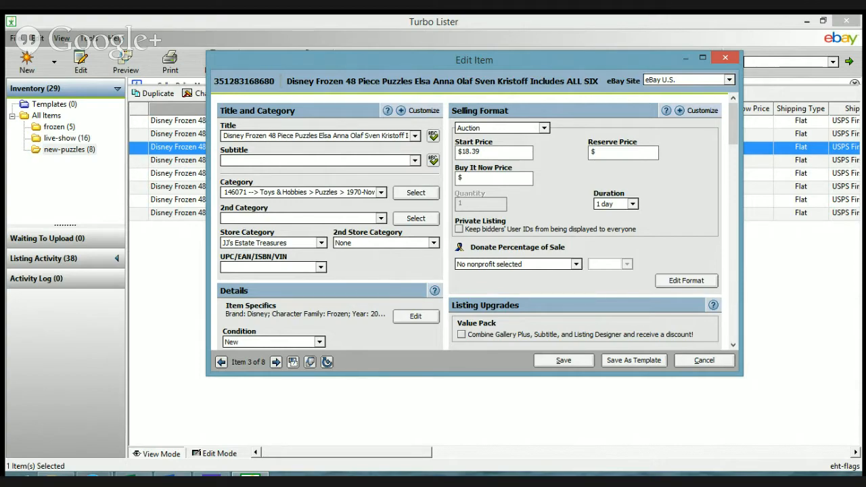
click(563, 360)
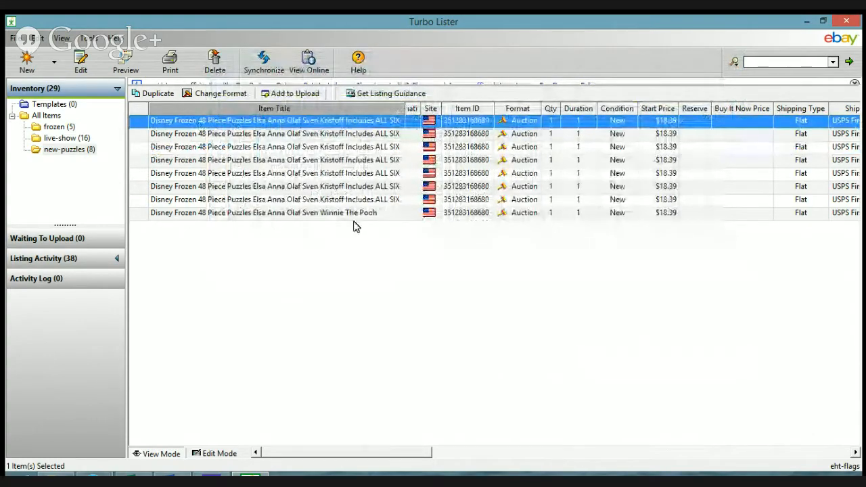
Bulk-edit the fourth to sixth listings in new-puzzles, setting their start price to $6.19, and save
click(310, 159)
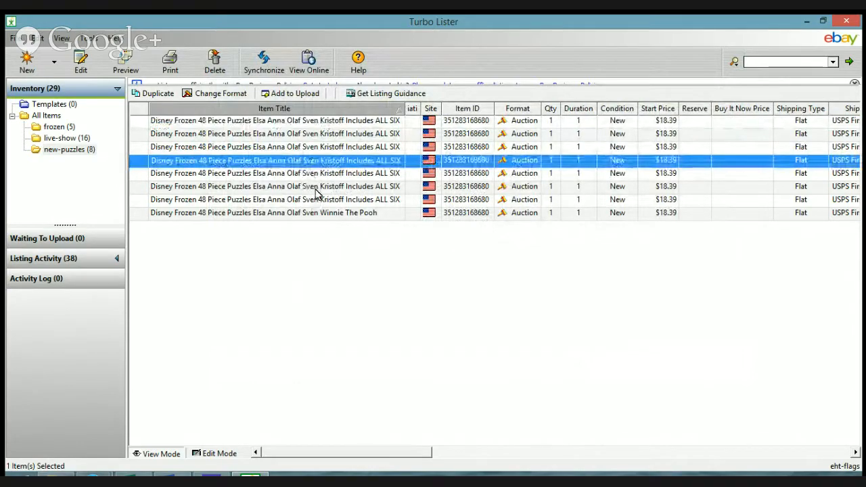
shift+click(315, 188)
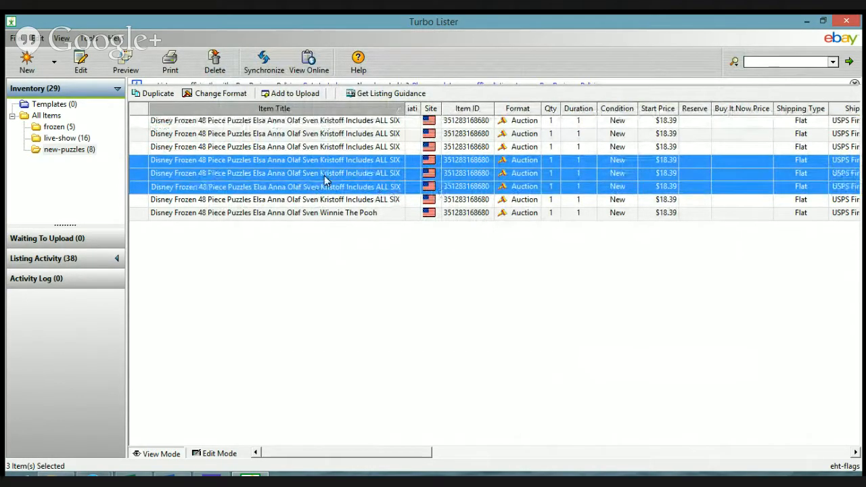
right_click(322, 172)
click(401, 274)
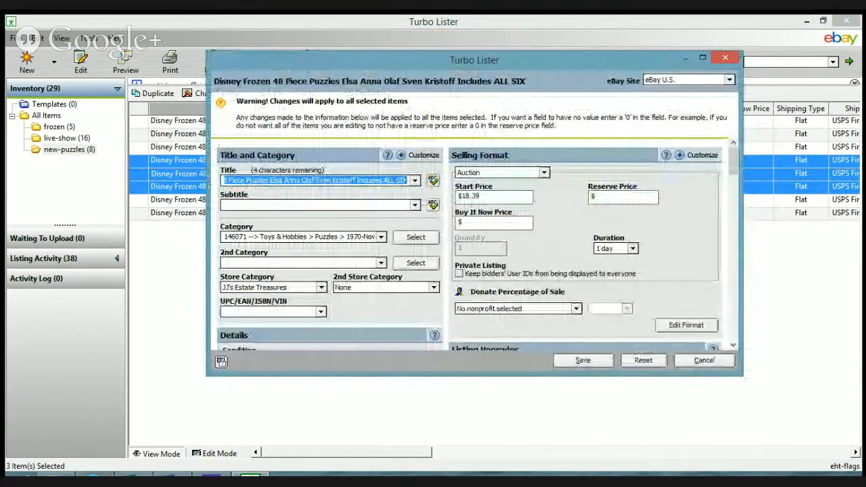
double_click(467, 197)
text(6.)
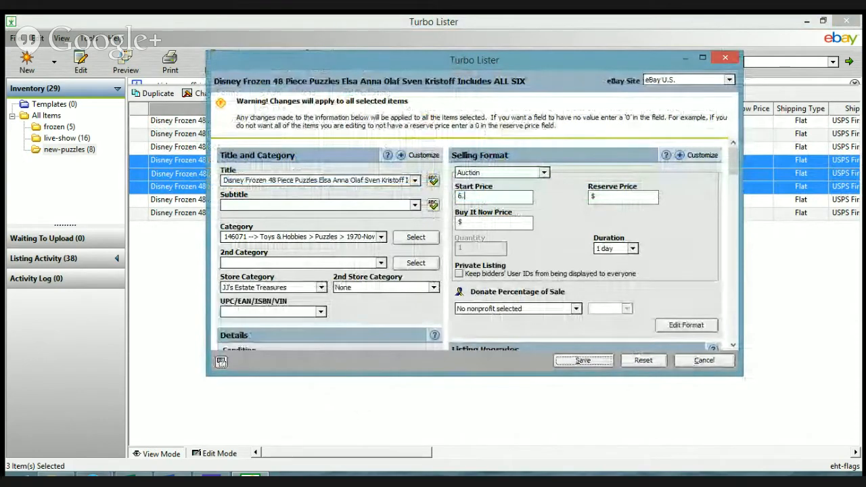
text(19)
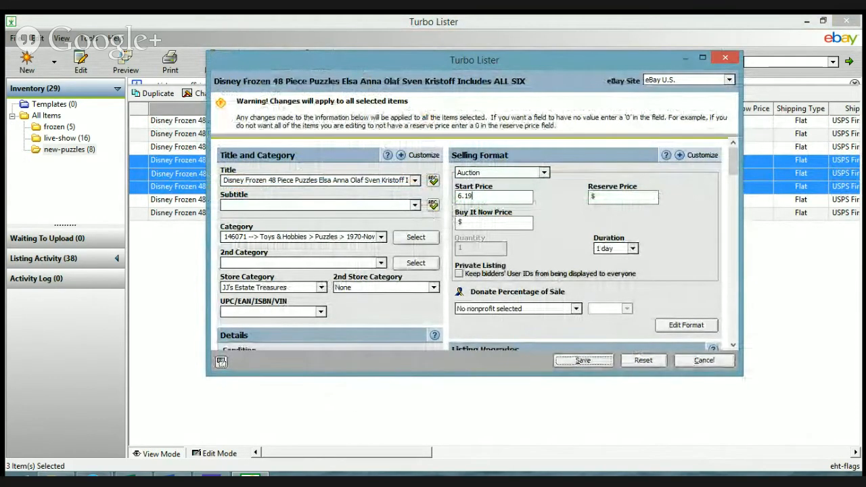
click(582, 360)
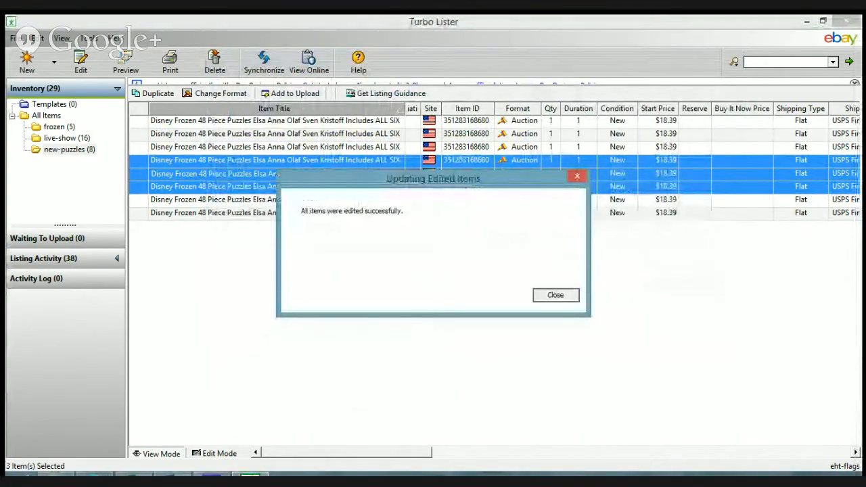
click(555, 295)
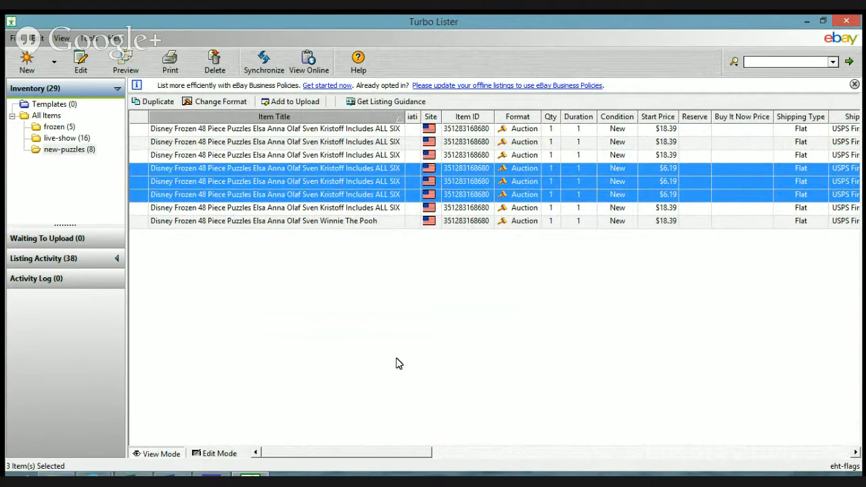
Create a top-level inventory folder named single-balloons
right_click(45, 116)
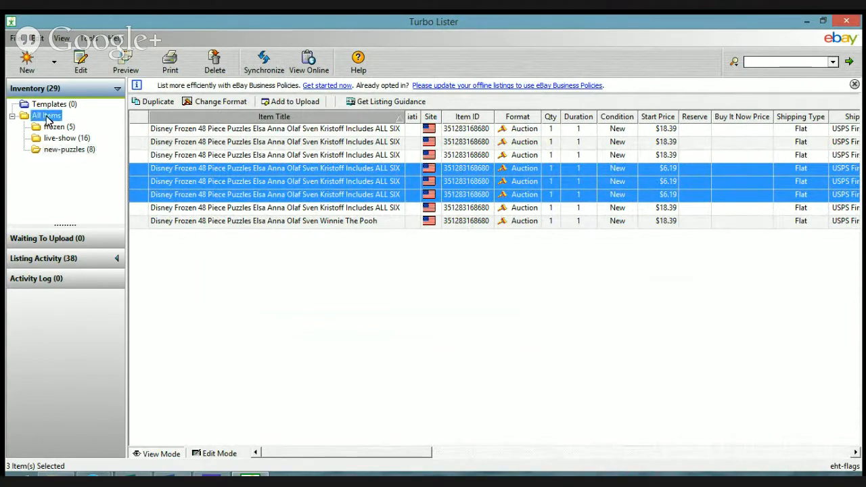
click(73, 126)
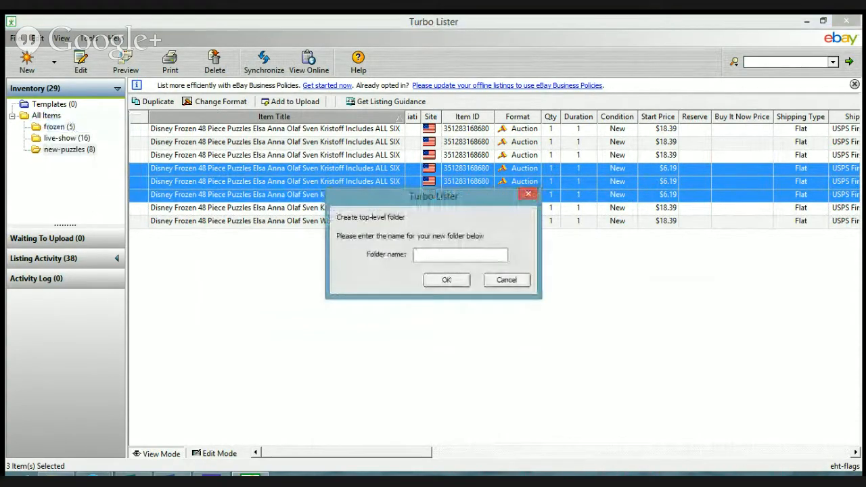
text(red)
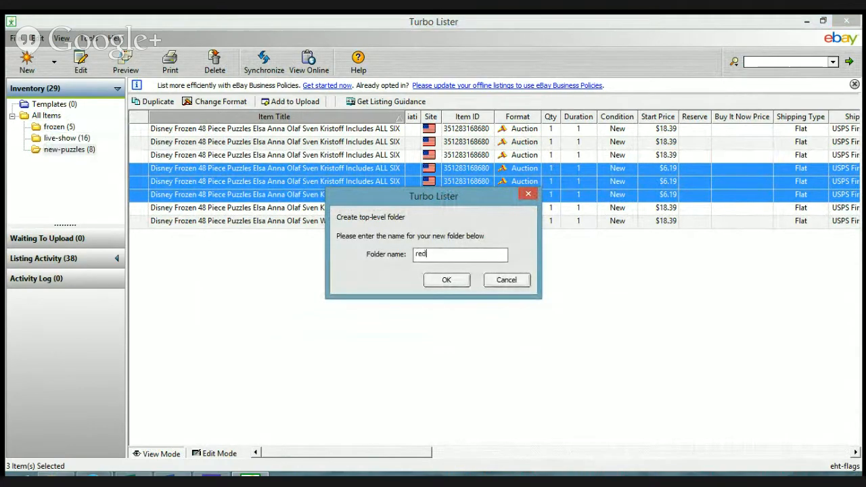
key(BackSpace)
text(single balloons)
key(BackSpace)
text(-)
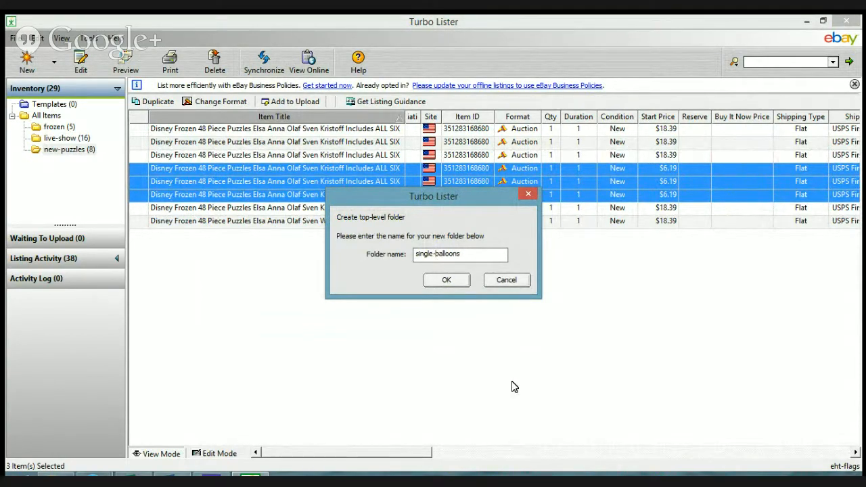
click(445, 279)
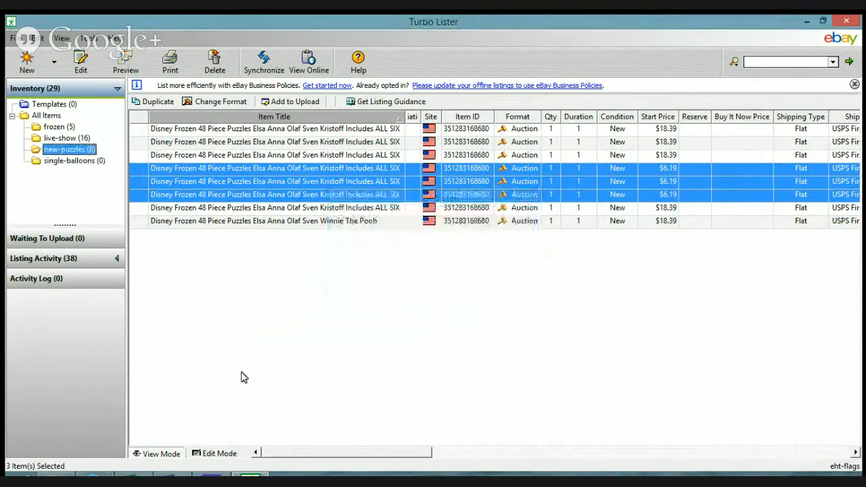
Copy the first puzzle listing from new-puzzles and paste it into the single-balloons folder
right_click(262, 128)
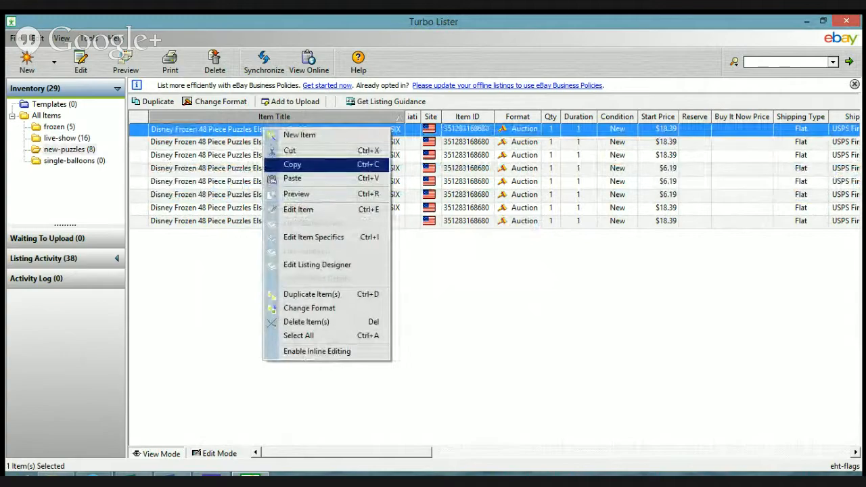
click(301, 168)
click(68, 161)
right_click(288, 190)
click(342, 237)
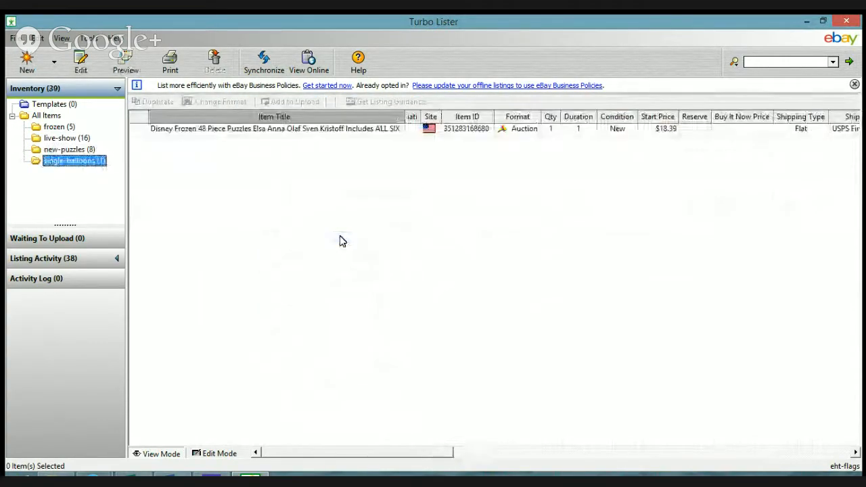
Open the listing in single-balloons for editing and replace its title with "Red Balloon Single"
click(303, 128)
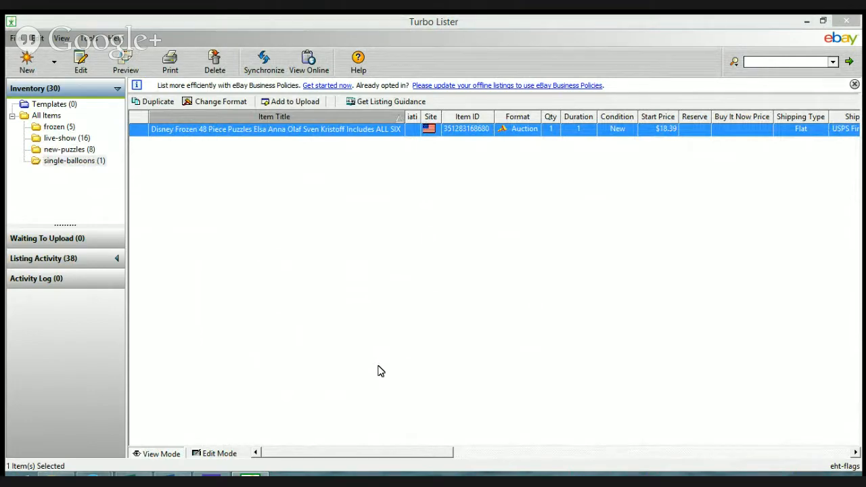
click(301, 254)
double_click(301, 128)
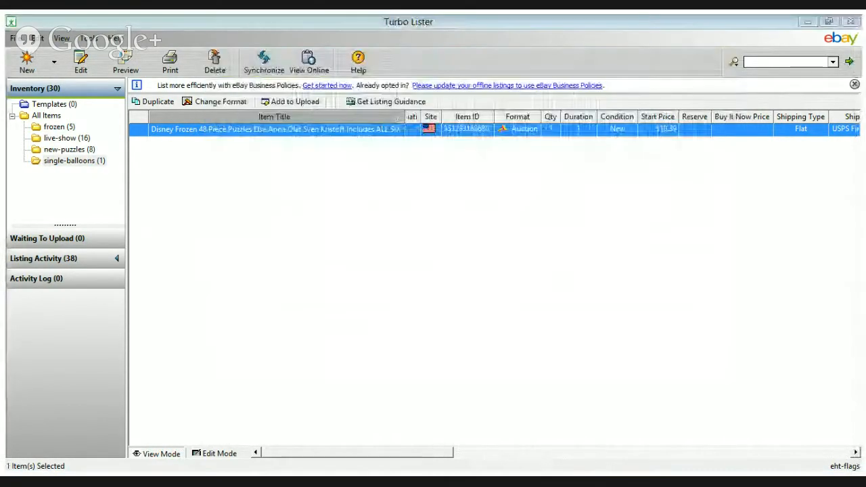
text(Red Ball)
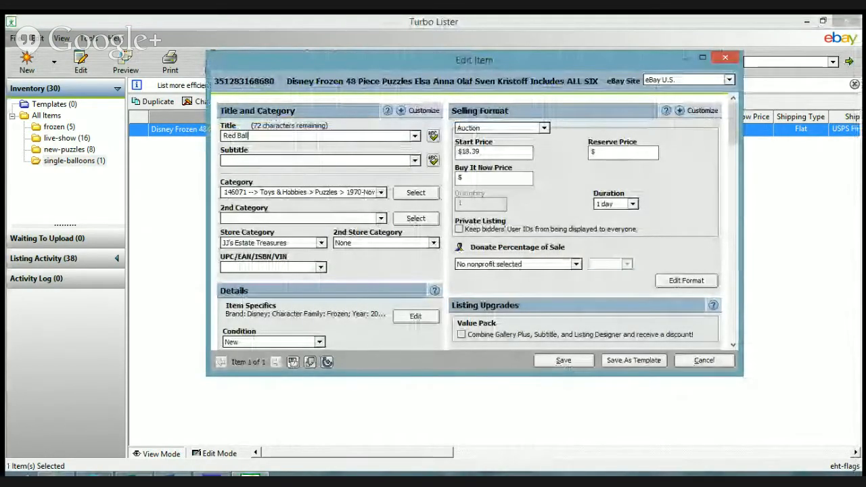
text(oon Single)
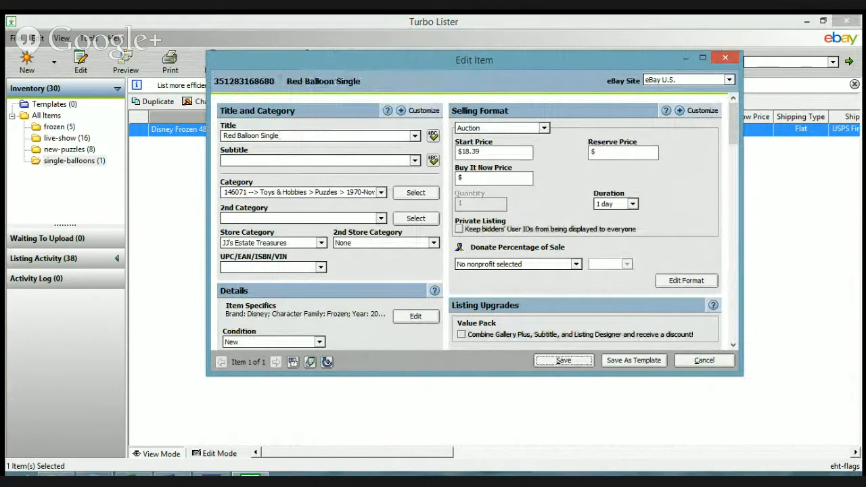
Save the retitled Red Balloon Single listing and duplicate it with 5 additional copies in the single-balloons folder
click(568, 361)
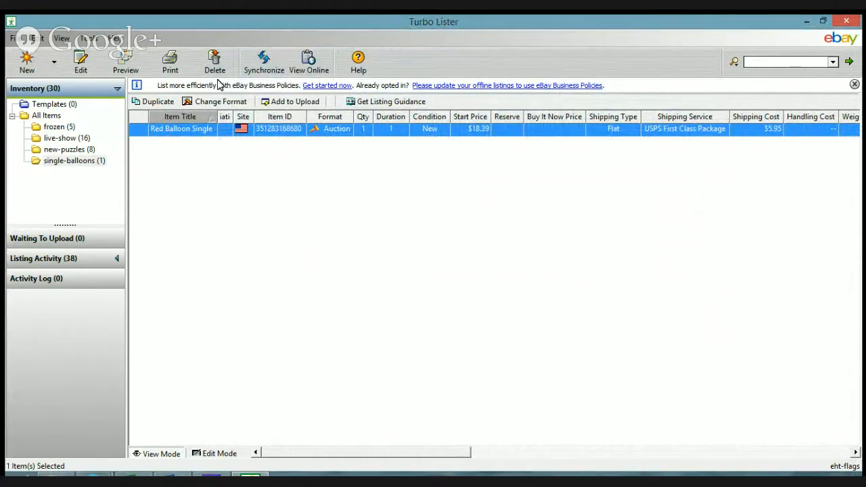
right_click(187, 133)
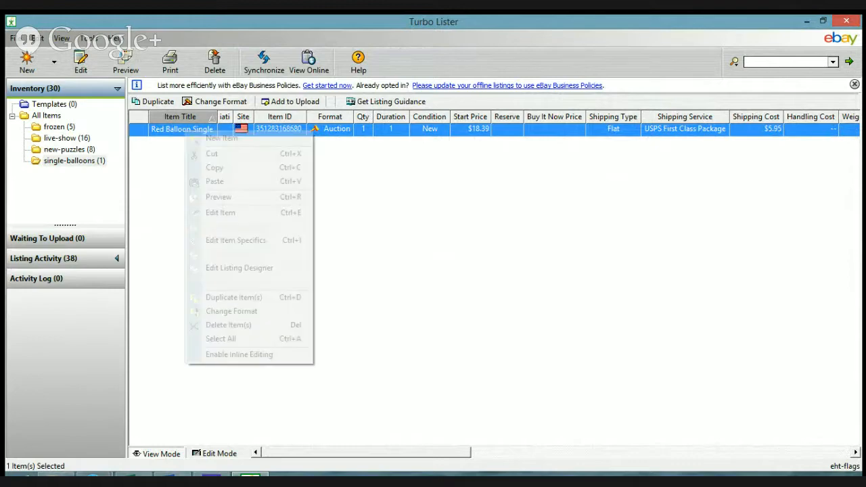
click(265, 297)
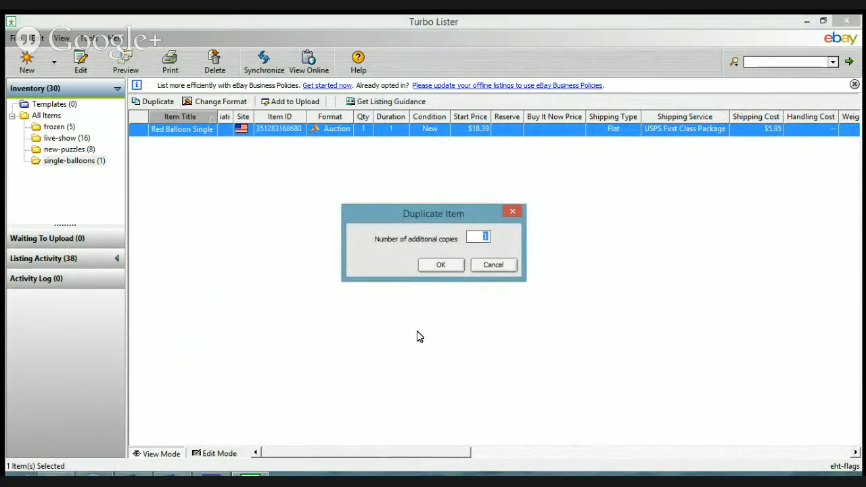
text(5)
key(Tab)
click(440, 265)
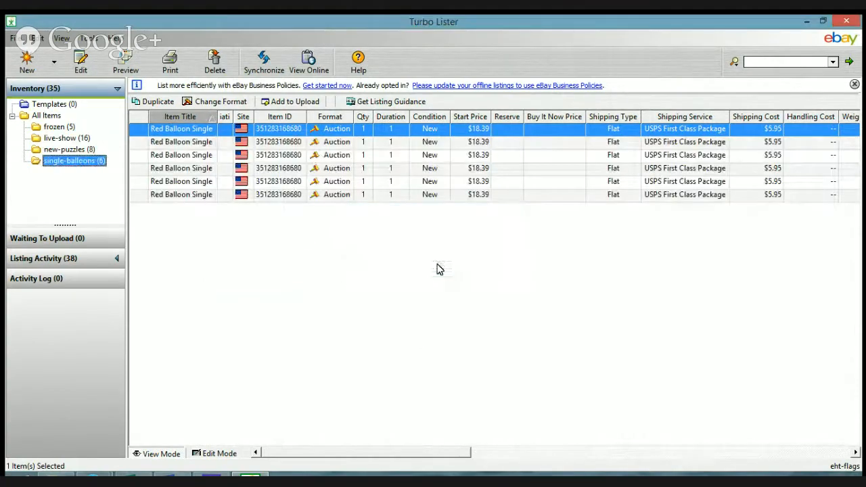
Retitle the second and third single-balloons listings as "Blue Balloon Single" and "Green Balloon Single"
click(165, 145)
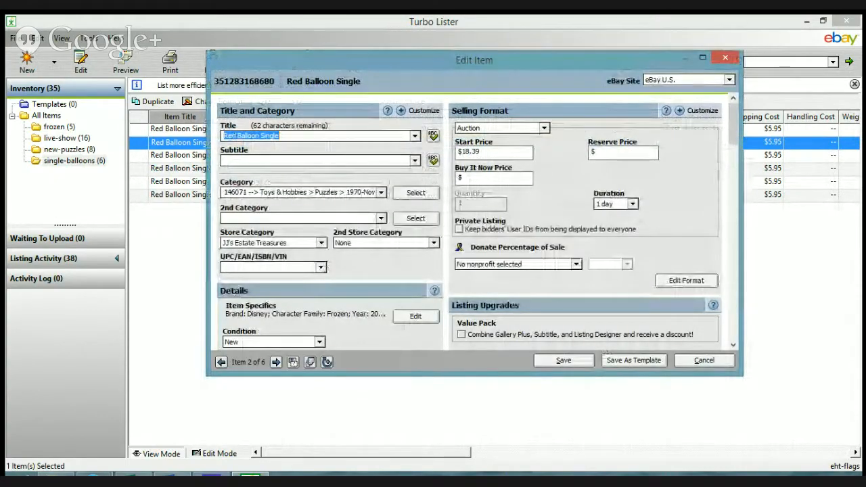
drag(236, 136, 223, 136)
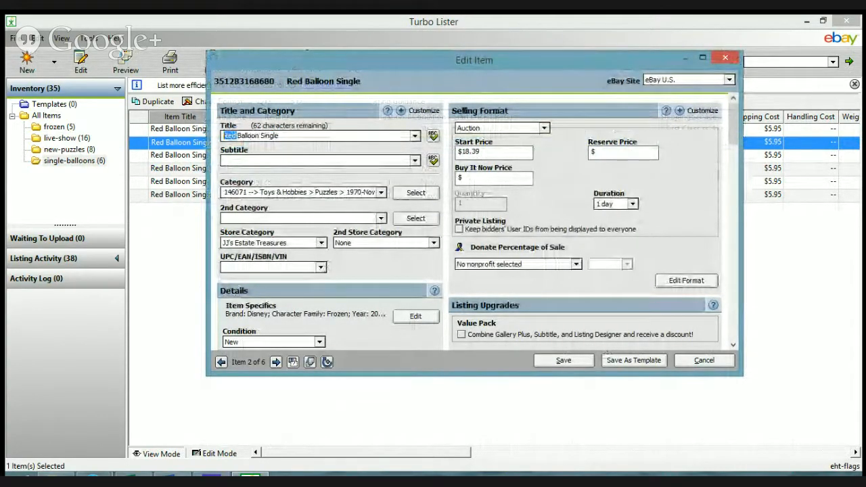
text(Blue)
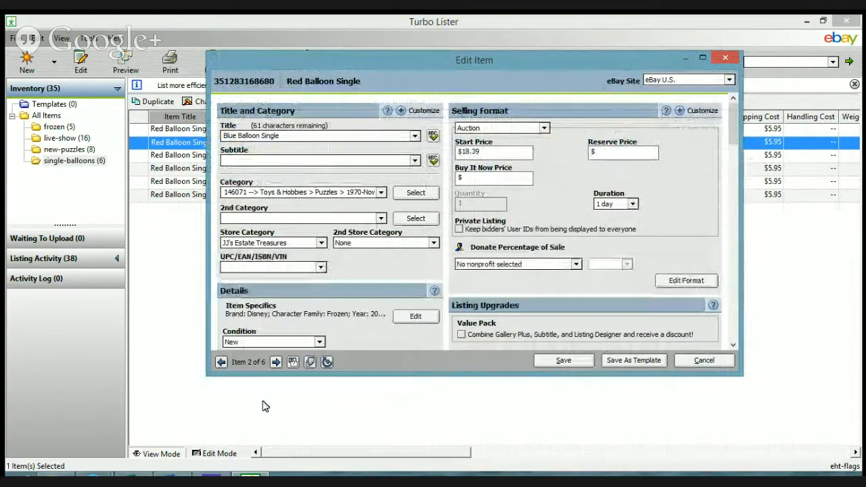
click(276, 362)
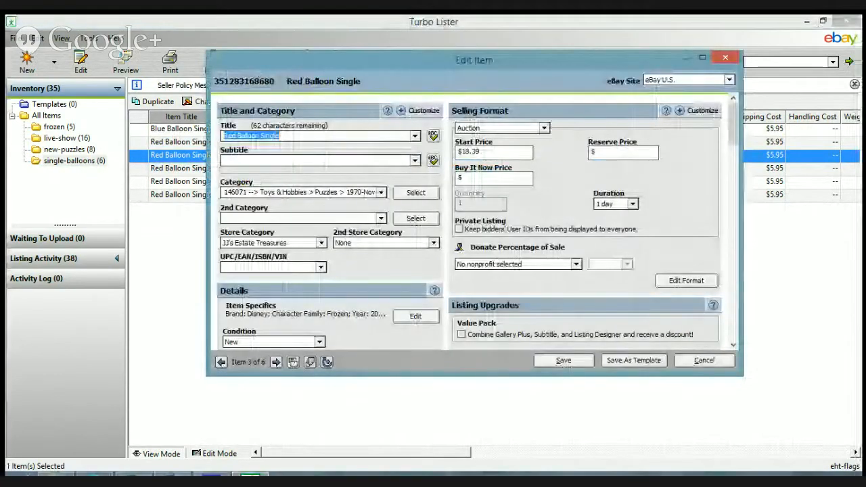
drag(238, 136, 222, 136)
text(Green)
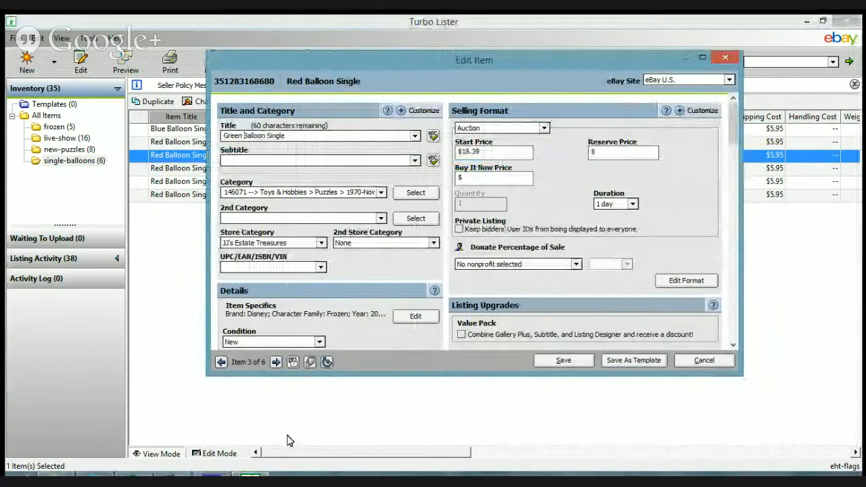
click(276, 362)
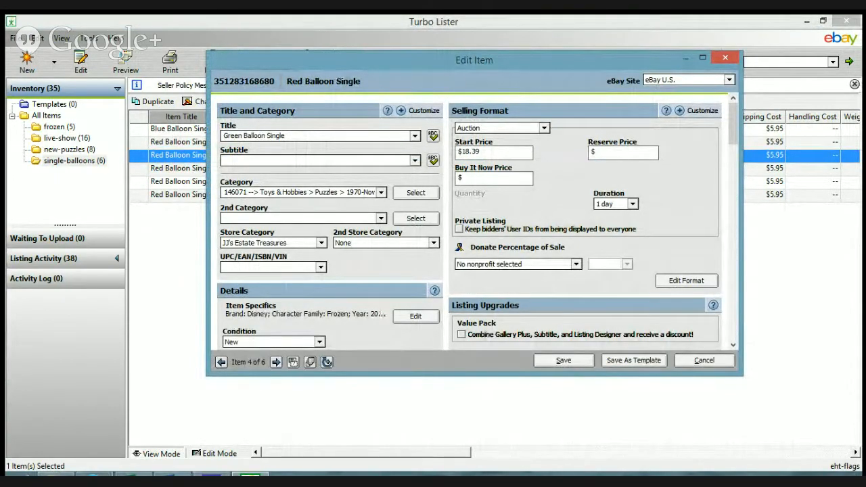
Change the titles of items 4 and 5 to "Yellow Balloon Single" and "Purple Balloon Single"
drag(235, 136, 188, 143)
text(Yellow)
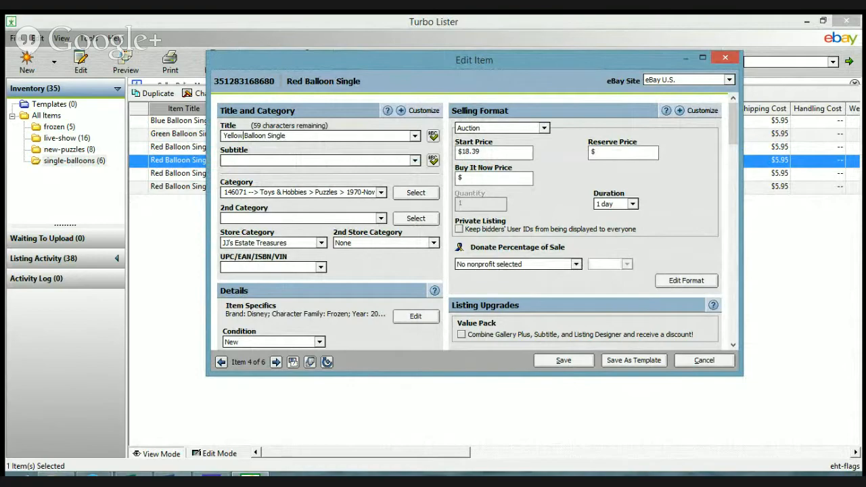
click(276, 361)
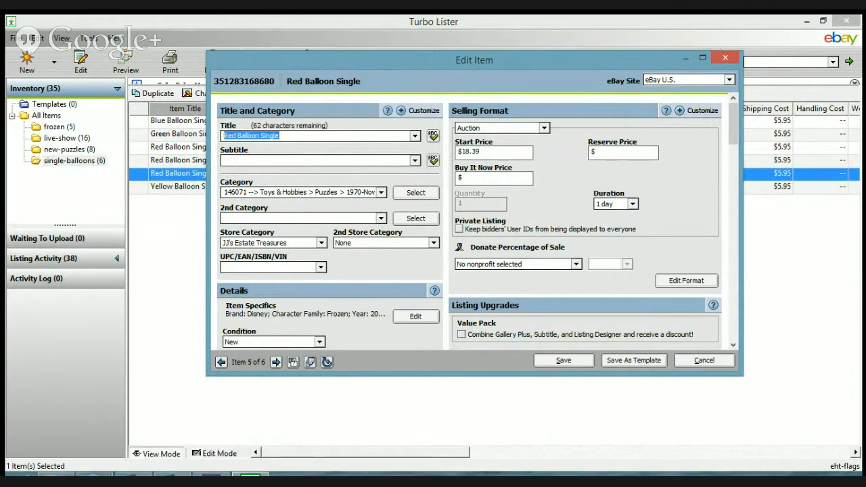
drag(236, 136, 187, 138)
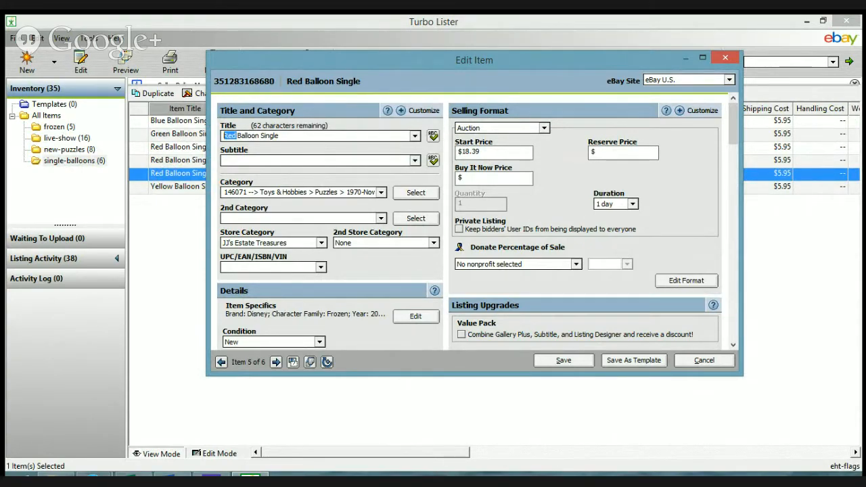
text(Purple)
key(BackSpace)
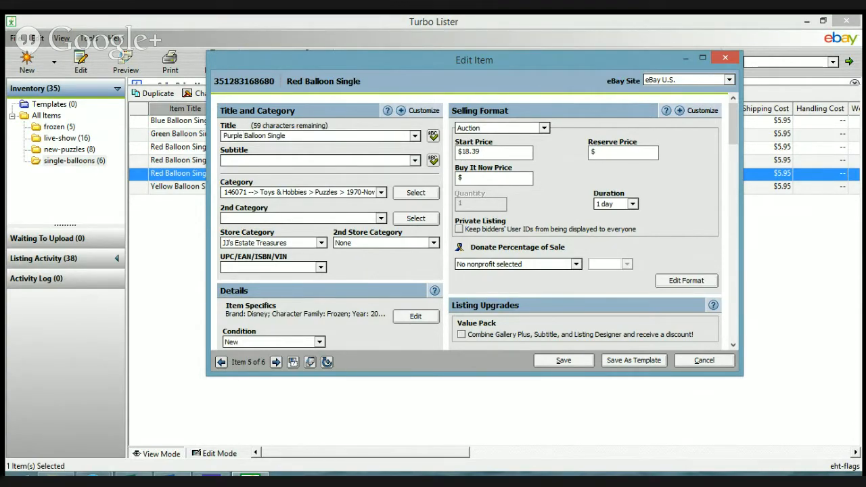
click(276, 362)
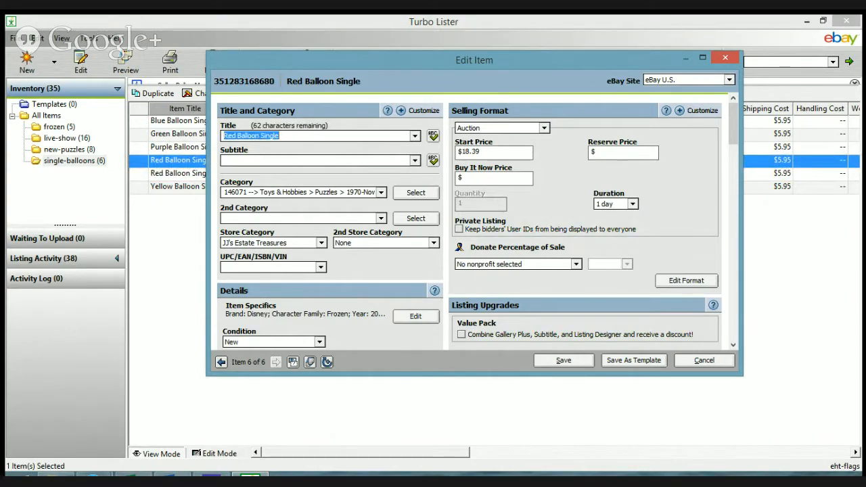
Change the title of item 6 to "Orange Balloon Single" and save the edited listings
drag(237, 136, 201, 135)
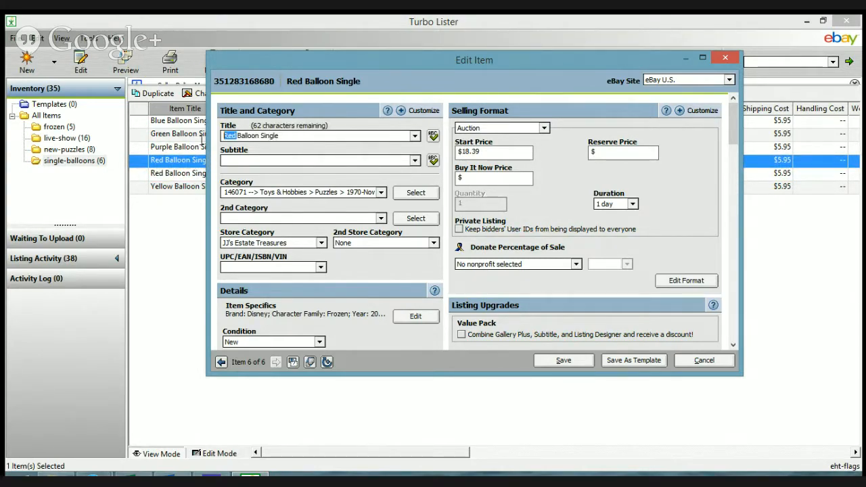
text(Orange)
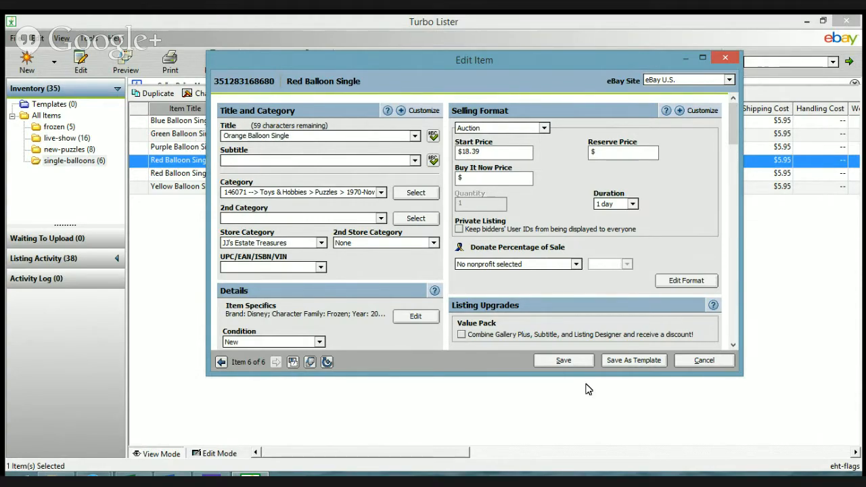
click(565, 360)
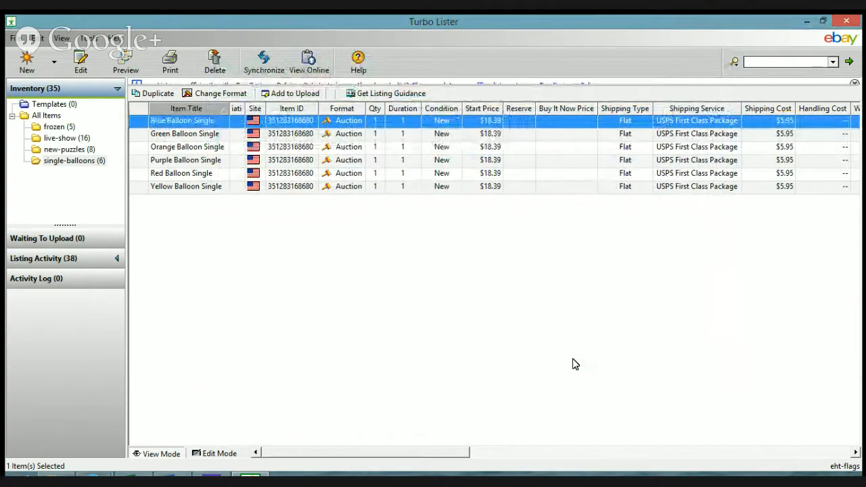
Select all six balloon listings and export them in Turbo Lister Format (CSV file)
shift+click(186, 192)
click(186, 122)
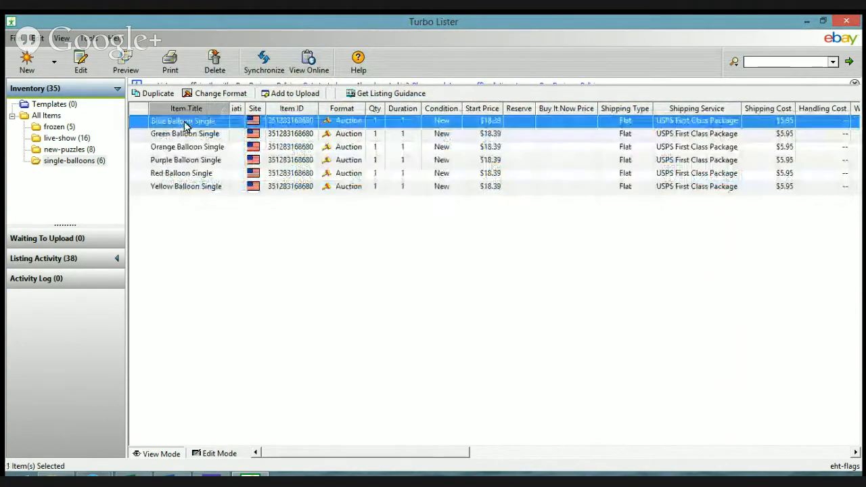
shift+click(192, 190)
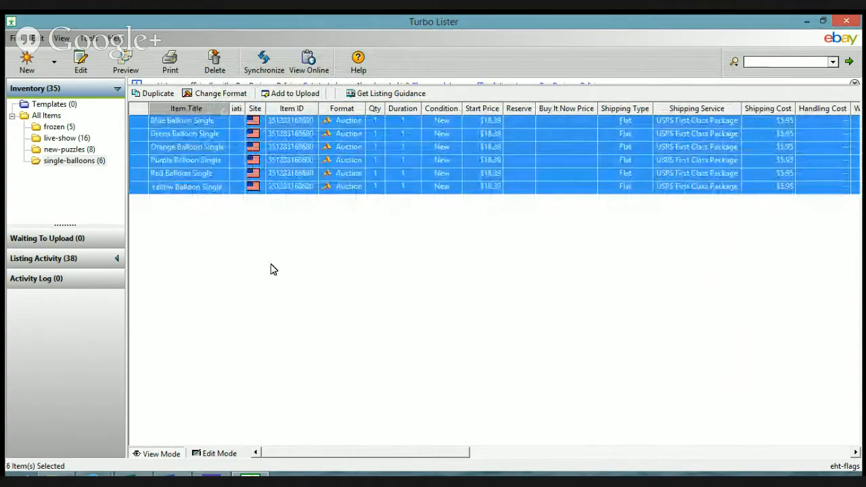
click(15, 38)
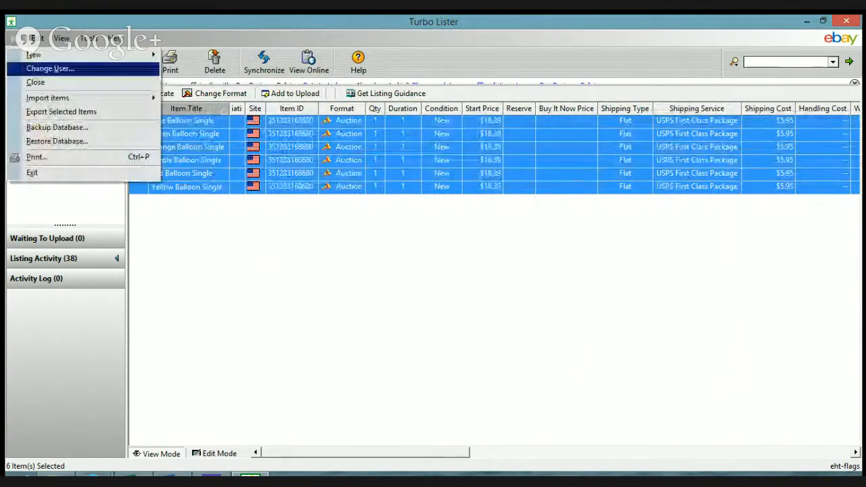
click(61, 111)
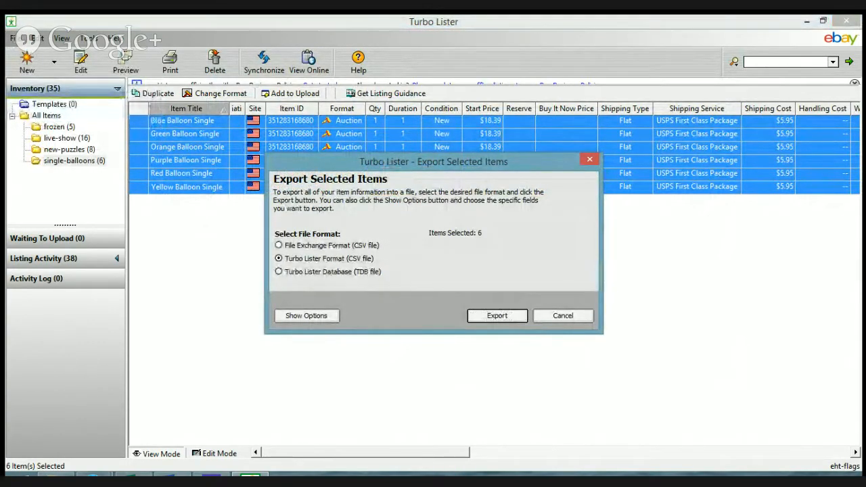
click(492, 316)
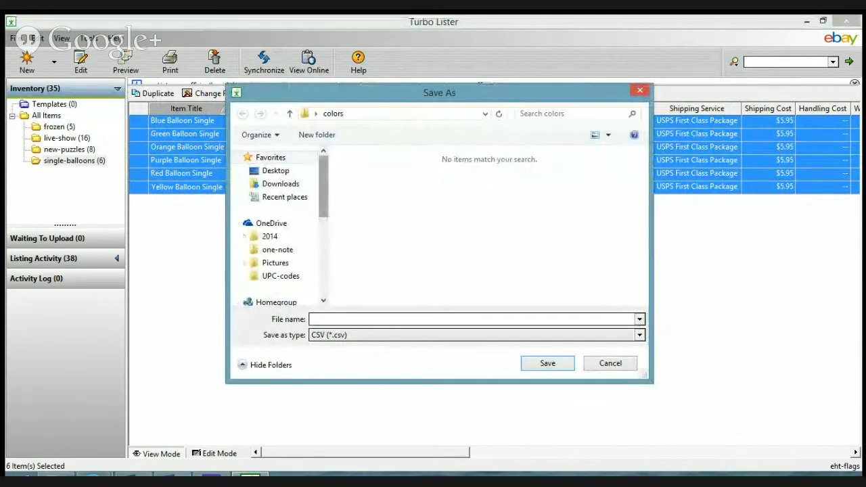
Save the exported CSV file as live-show-balloons in the Documents folder and close the export
drag(324, 225, 323, 242)
click(280, 230)
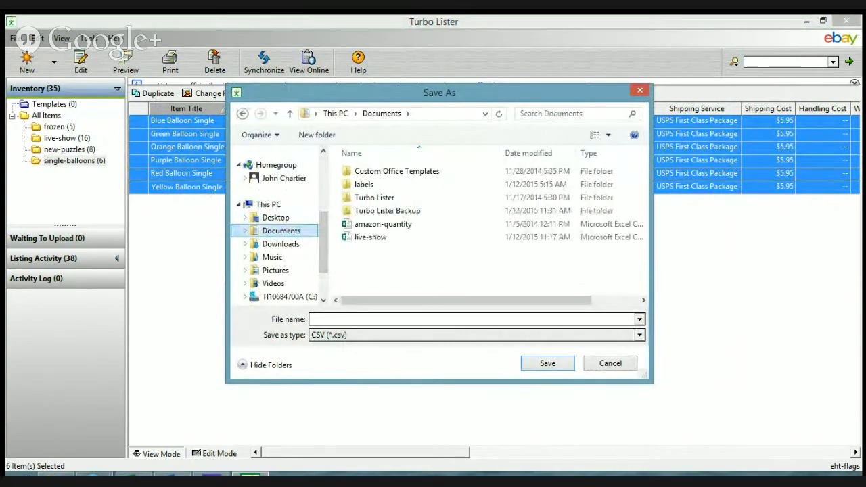
click(315, 319)
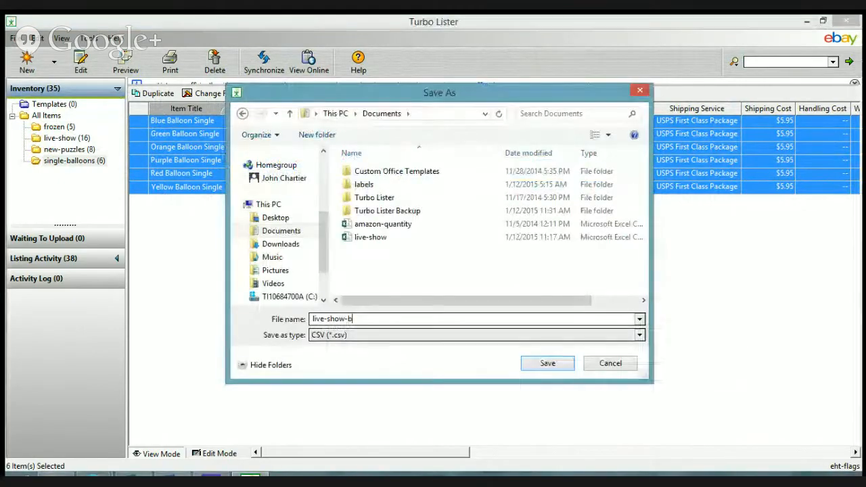
text(alloons)
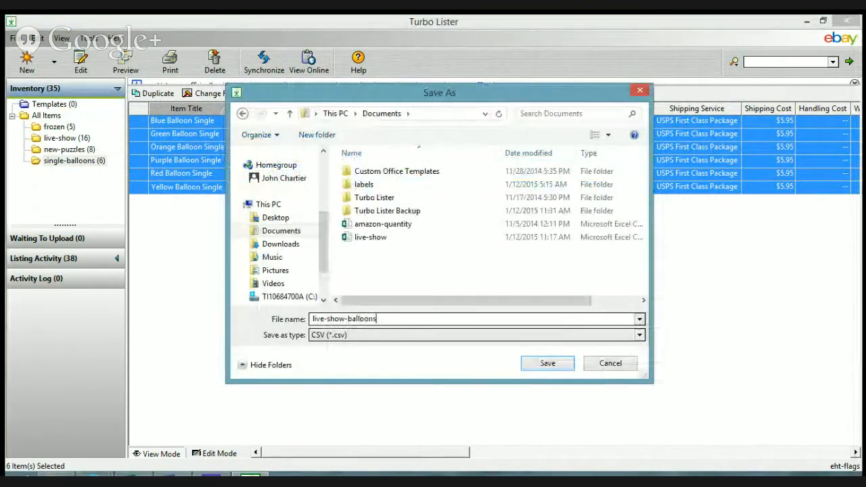
click(547, 364)
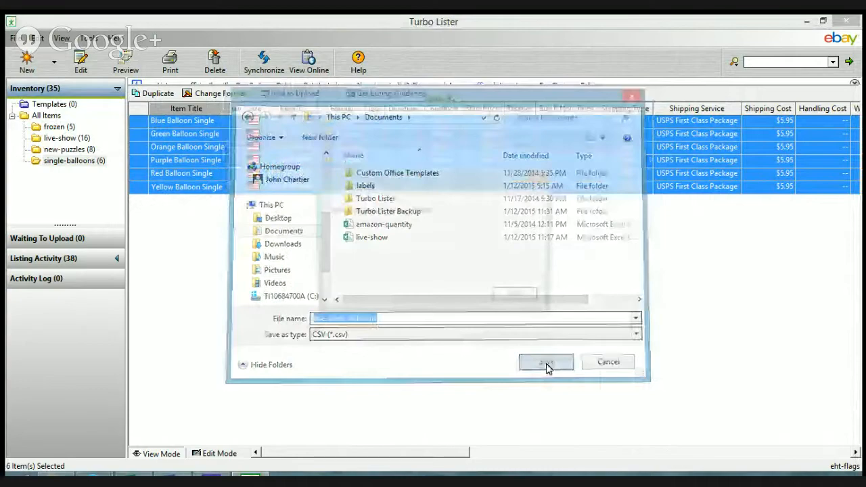
click(525, 299)
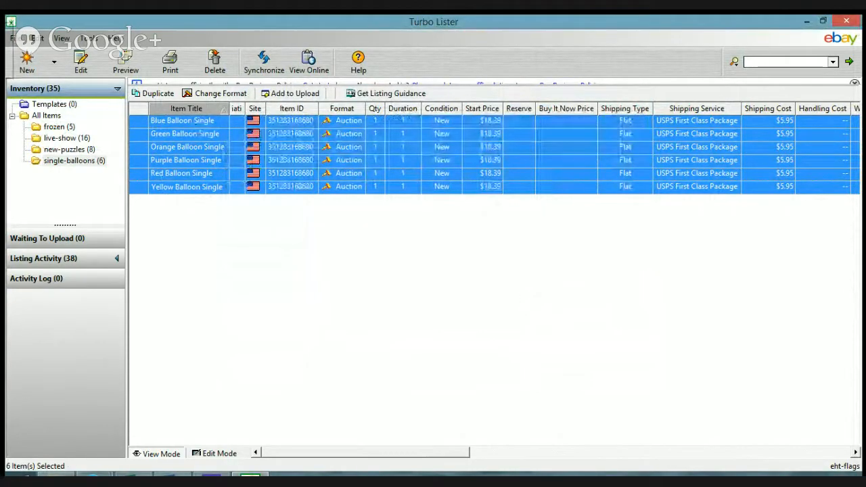
click(57, 475)
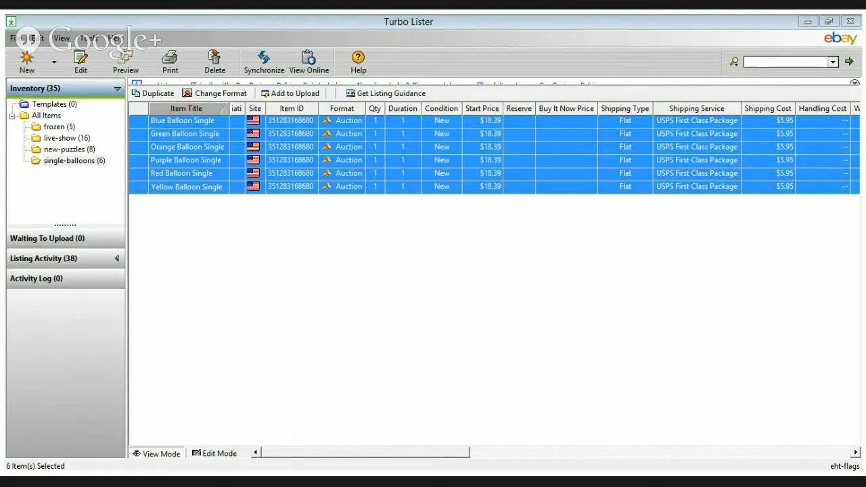
click(250, 476)
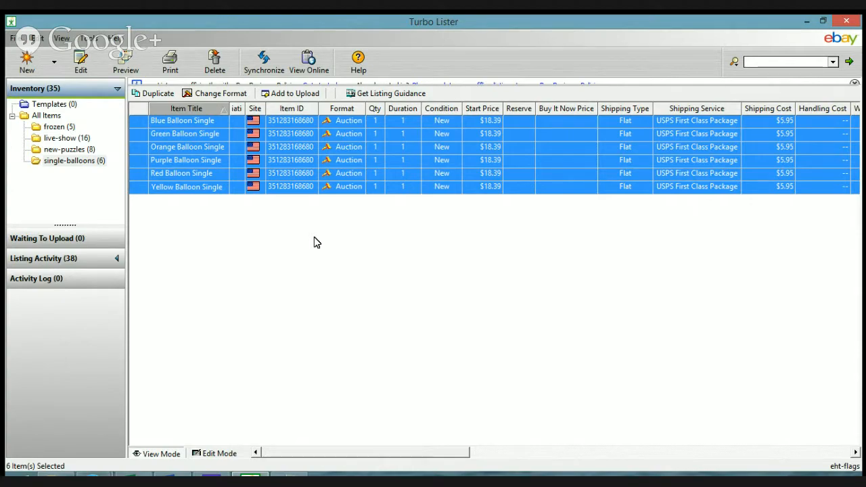
Import items from the live-show-balloons CSV file in the Documents folder
click(15, 39)
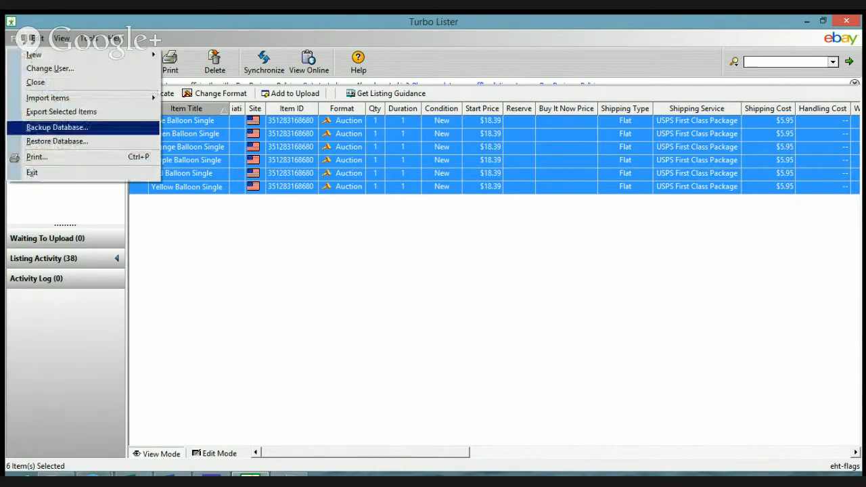
mouse_move(101, 98)
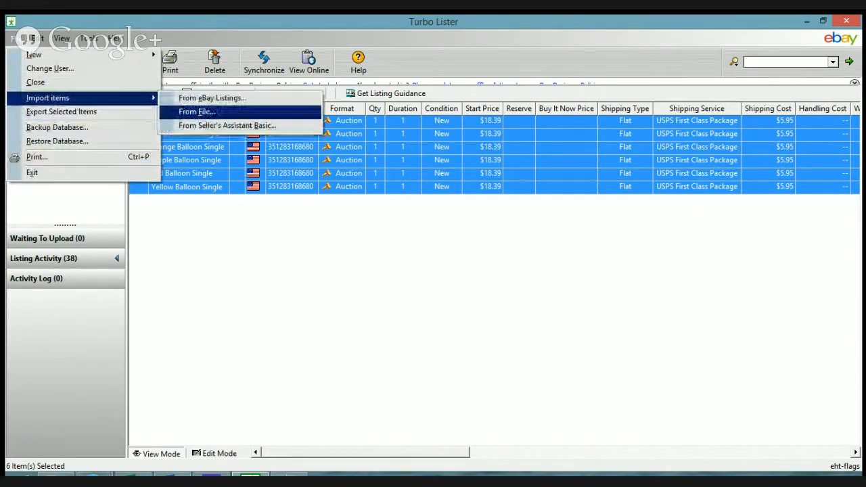
click(197, 112)
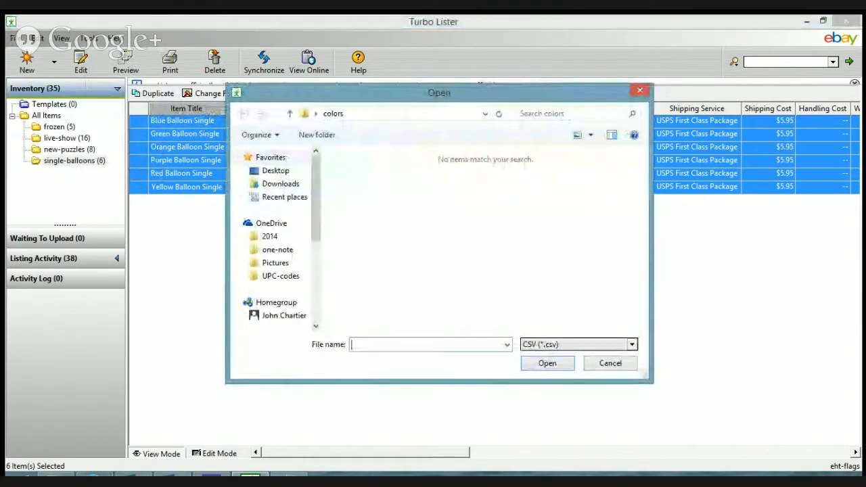
scroll(274, 237, down, 4)
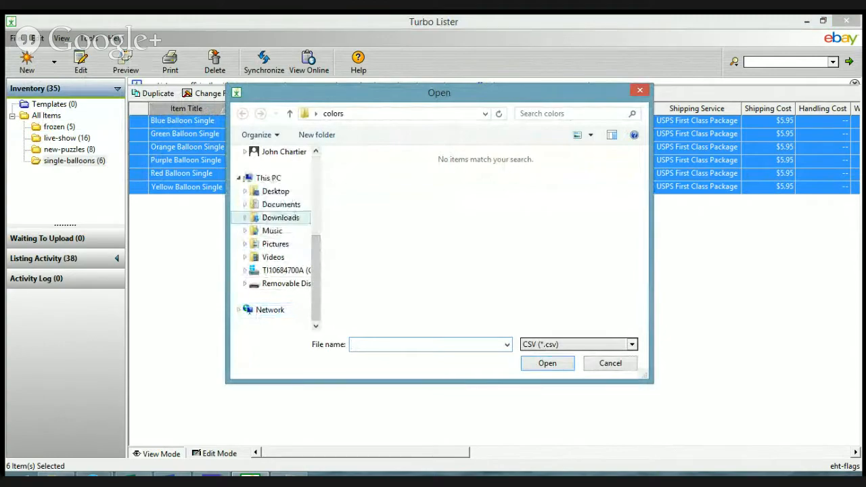
click(280, 204)
double_click(373, 250)
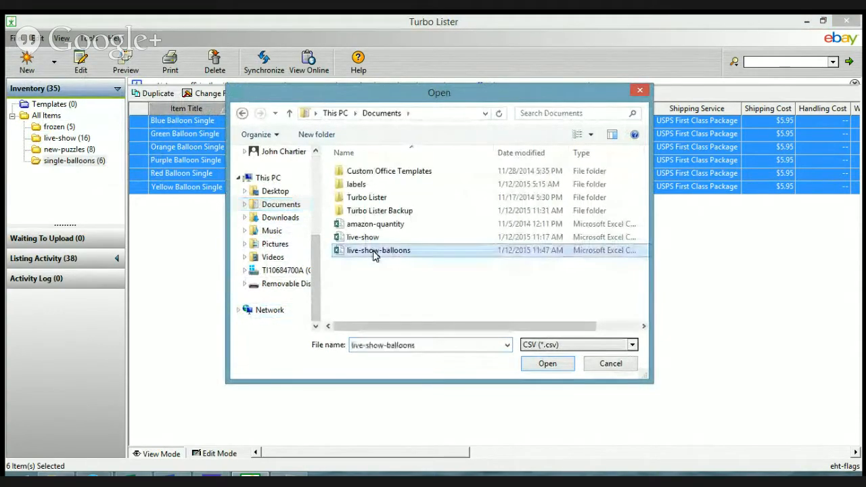
Complete the CSV import of the balloon listings and rename the newly imported folder to balloons-triple-pack
click(503, 359)
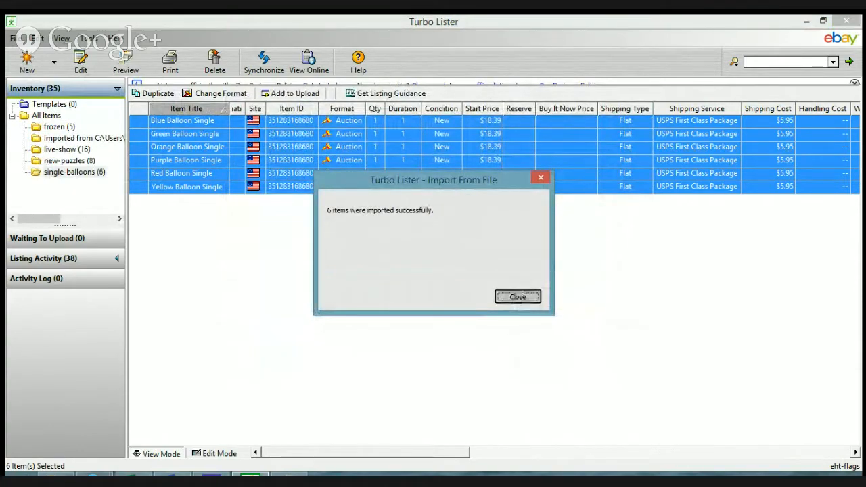
click(517, 296)
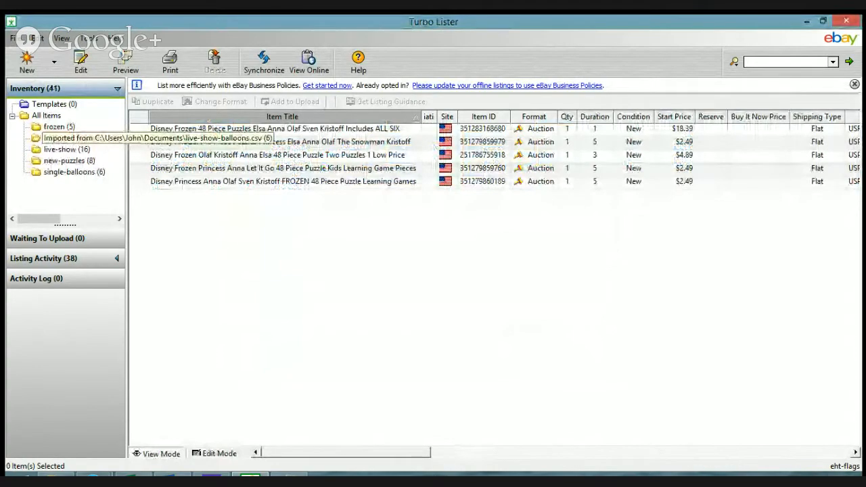
right_click(58, 138)
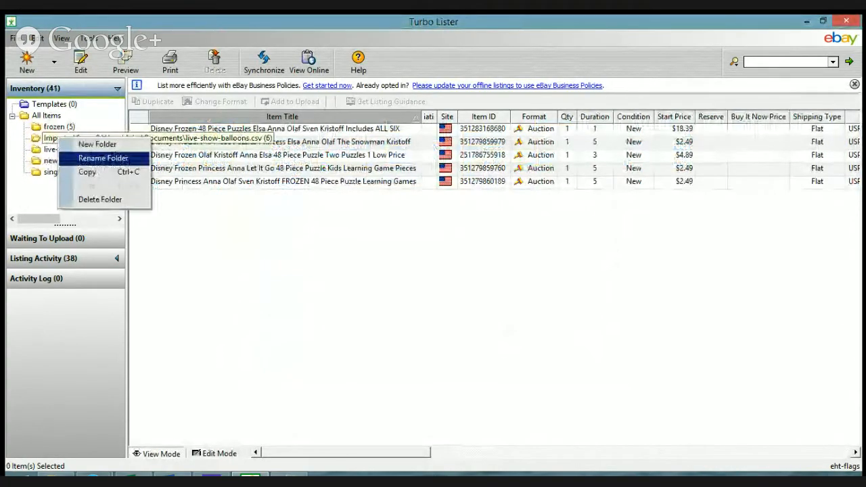
click(103, 158)
text(ballon)
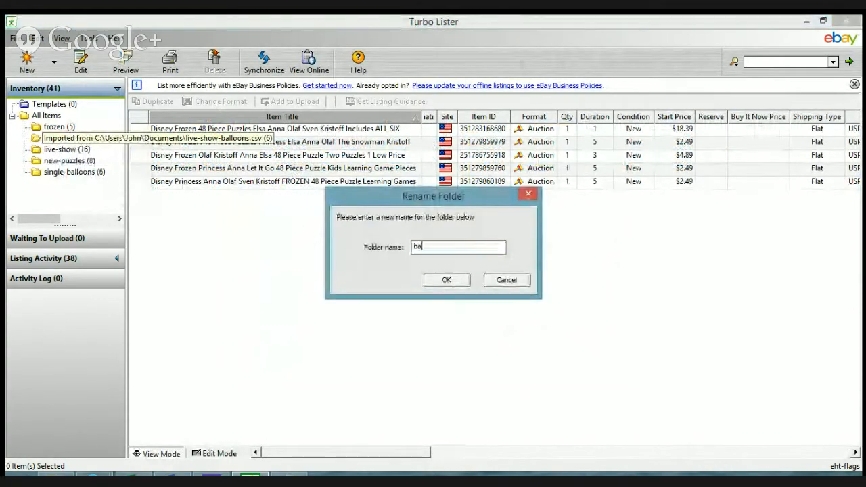
key(BackSpace)
key(BackSpace)
text(oons )
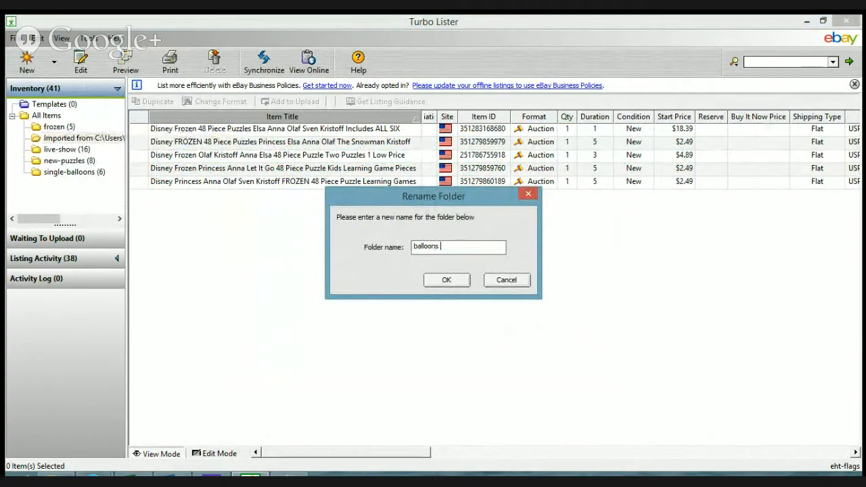
text(-triple-p)
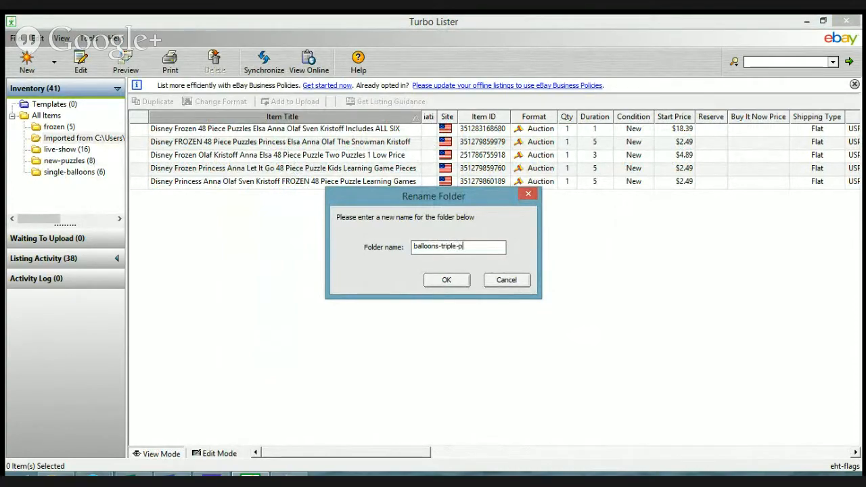
text(ack)
click(445, 280)
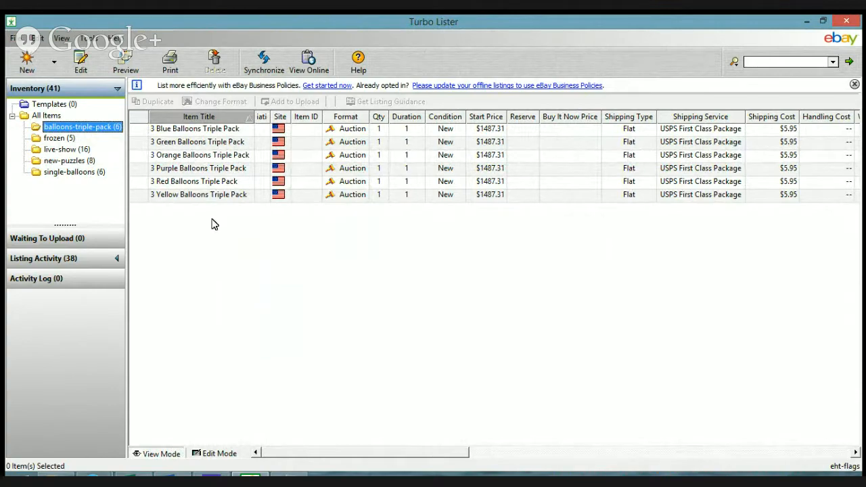
Select all six triple-pack balloon listings, set their domestic shipping cost to 2.95 in a multiple-item edit, and save
click(221, 132)
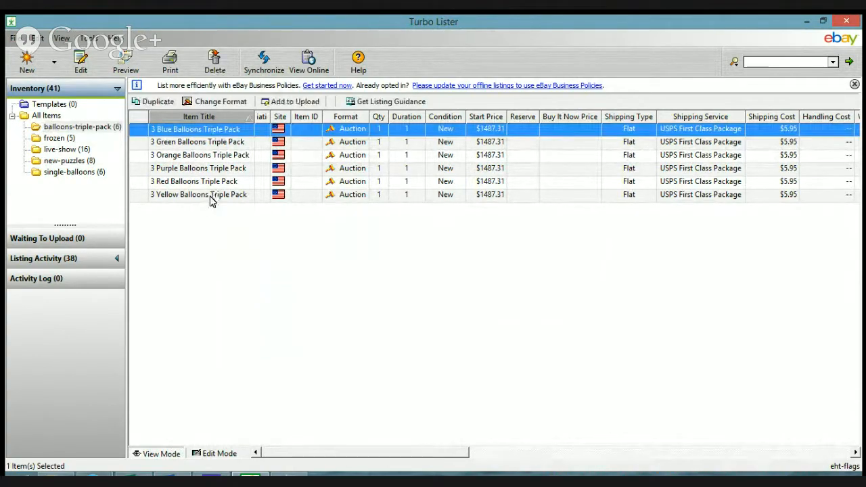
shift+click(217, 195)
right_click(215, 157)
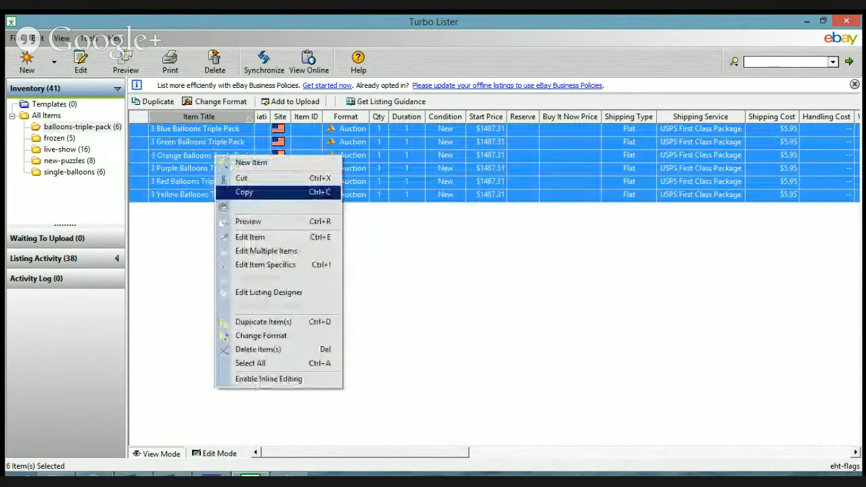
click(266, 251)
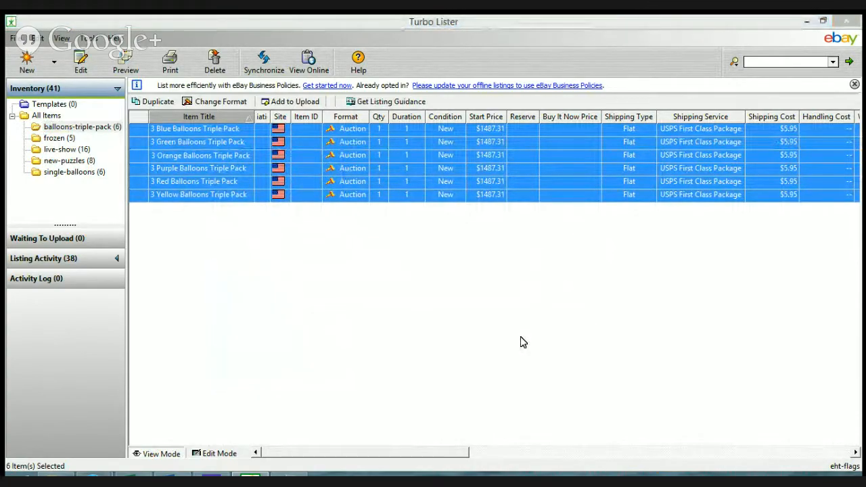
scroll(586, 243, down, 4)
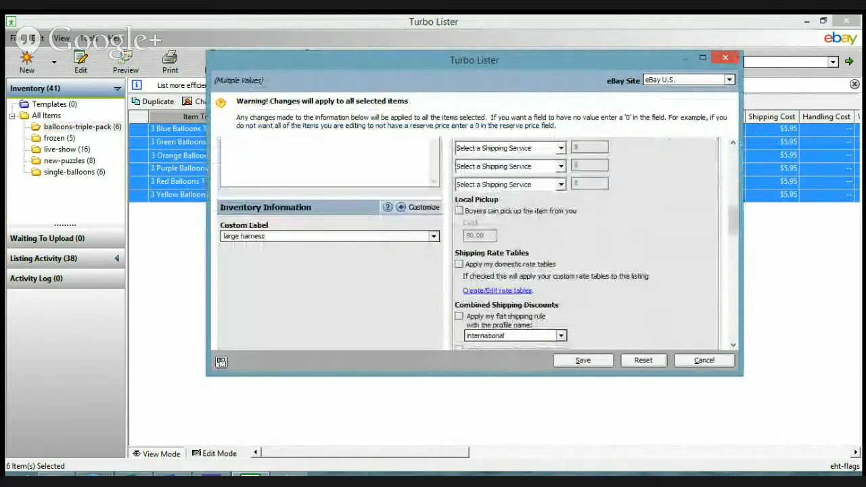
scroll(586, 243, up, 3)
scroll(585, 243, down, 2)
click(585, 204)
drag(579, 204, 574, 203)
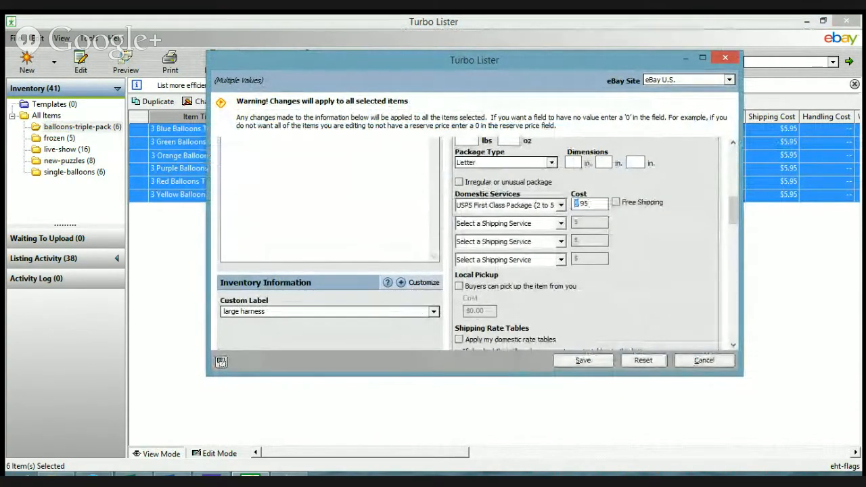
text(2)
click(582, 360)
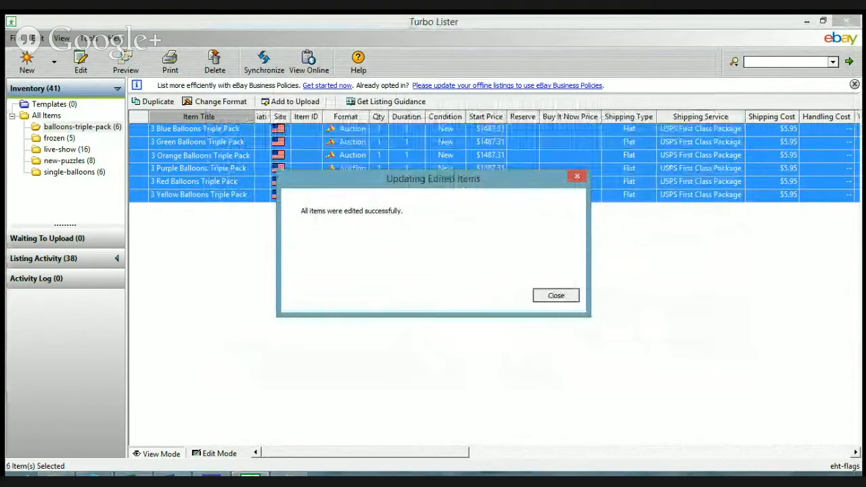
click(556, 295)
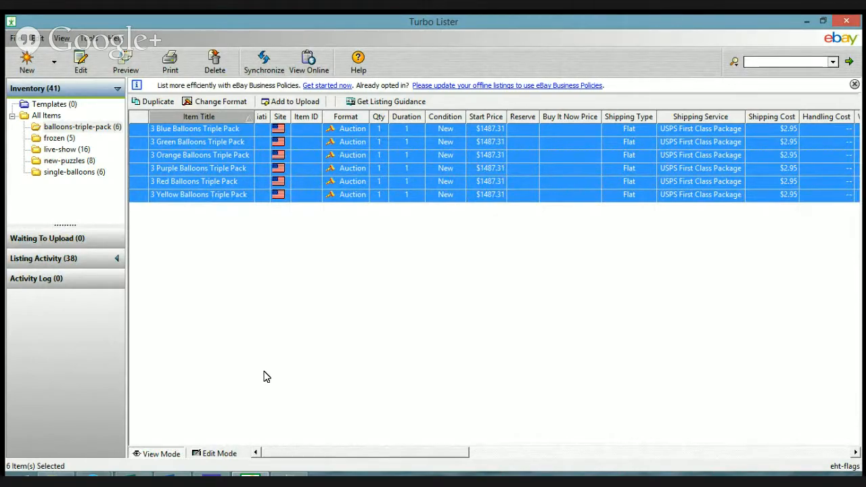
Switch to the live-show-balloons spreadsheet in Excel and examine the titles in D2:D7 and the pricing, payment and location columns
click(166, 476)
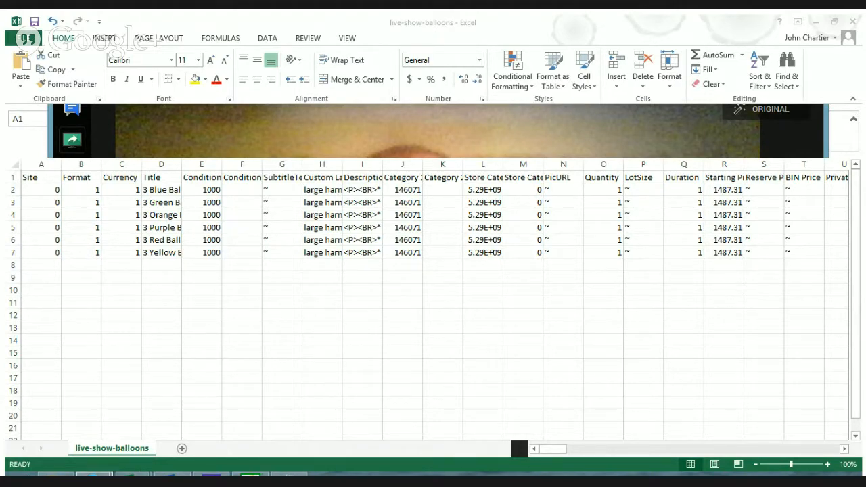
click(199, 411)
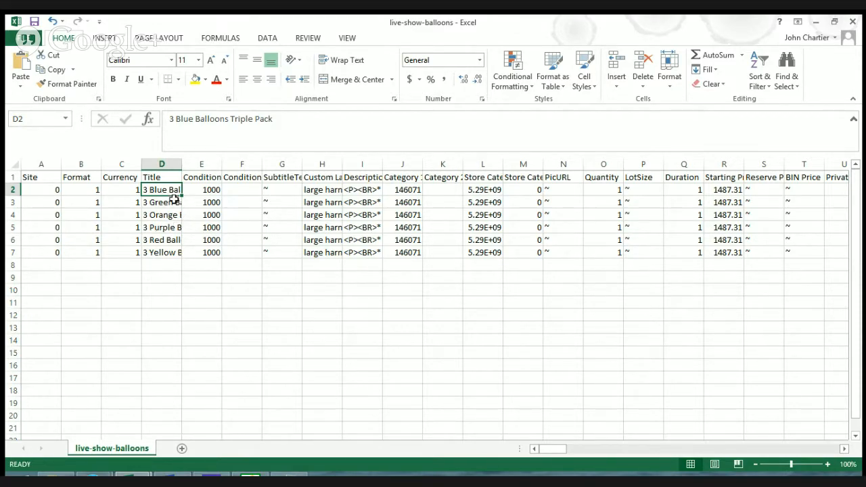
drag(164, 190, 161, 261)
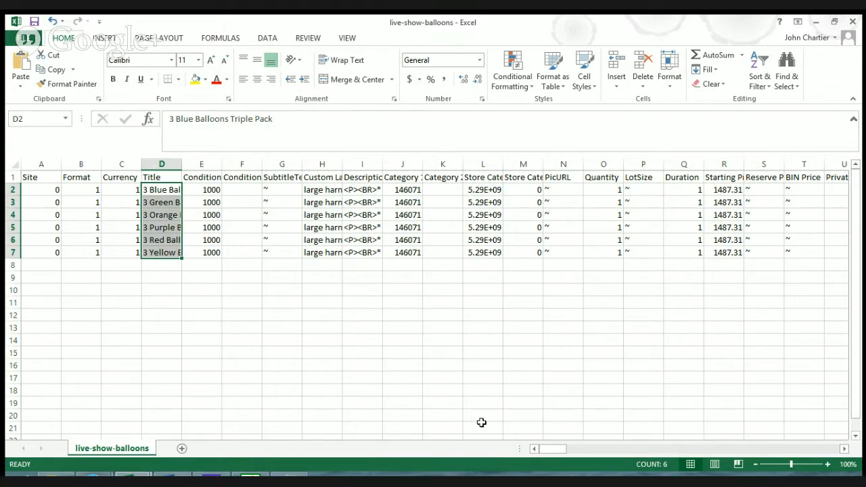
click(841, 449)
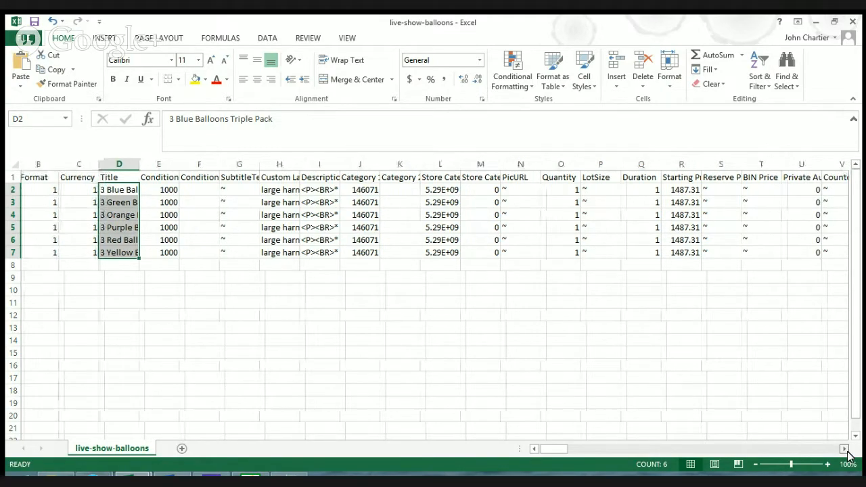
drag(846, 451, 845, 451)
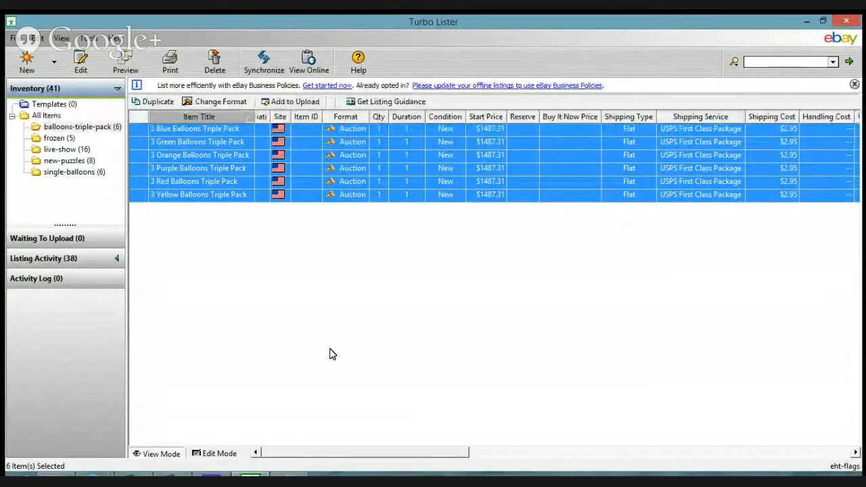
click(94, 475)
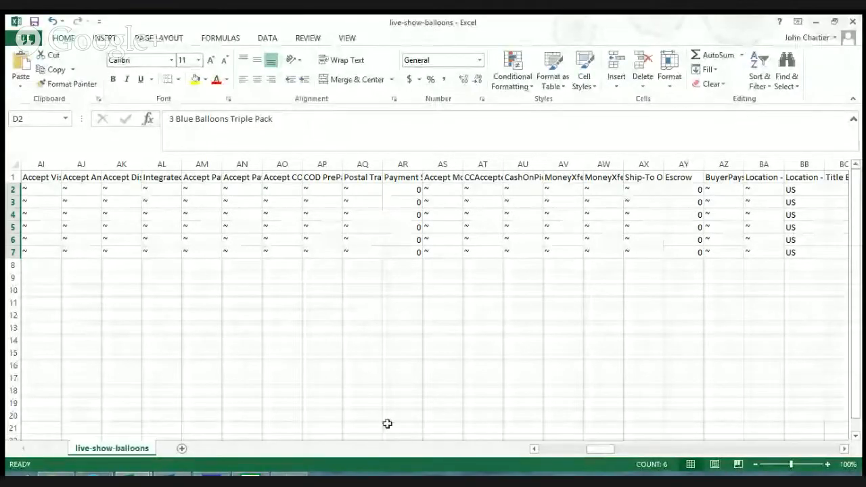
click(555, 451)
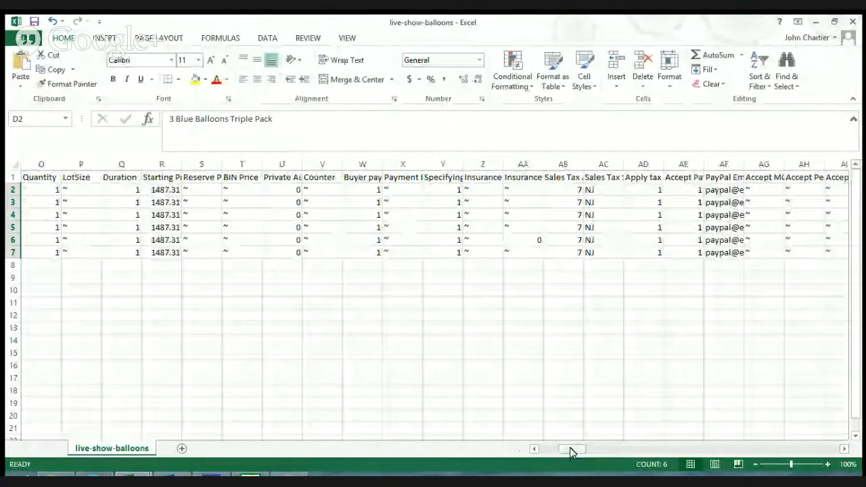
drag(570, 448, 529, 451)
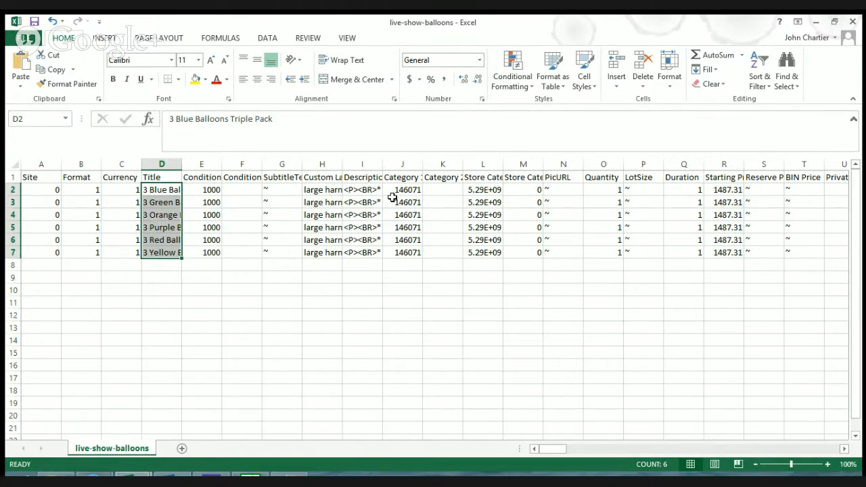
click(393, 293)
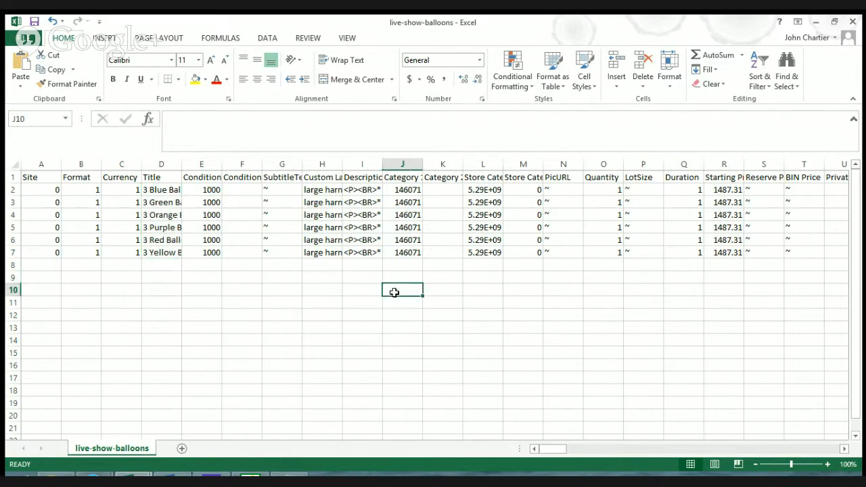
click(324, 278)
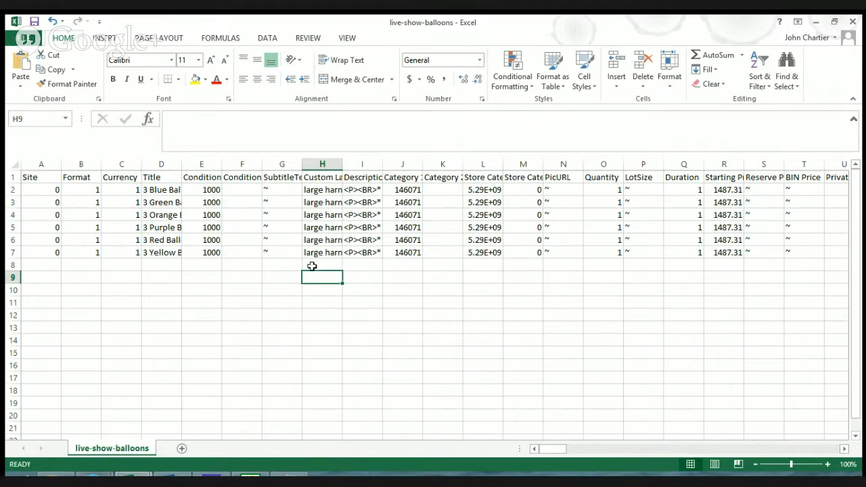
click(93, 476)
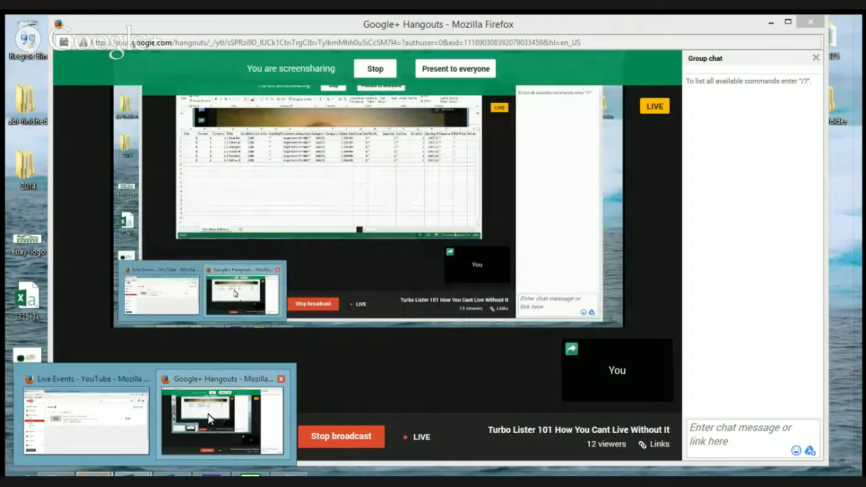
click(208, 413)
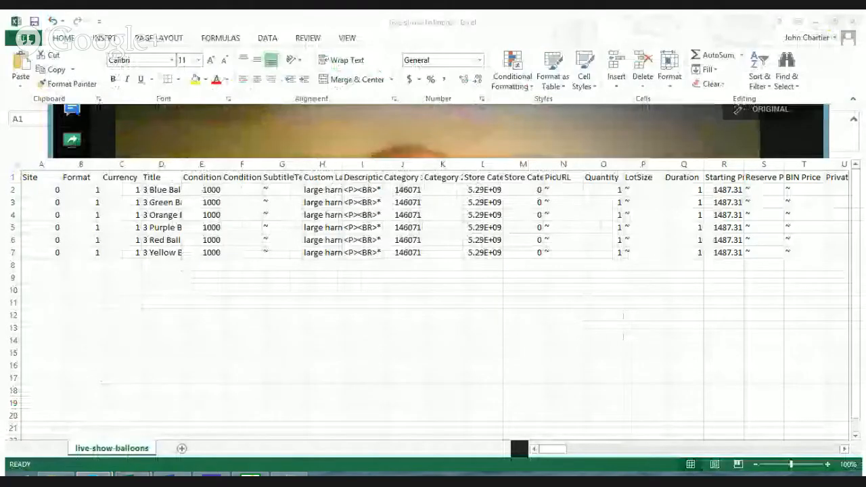